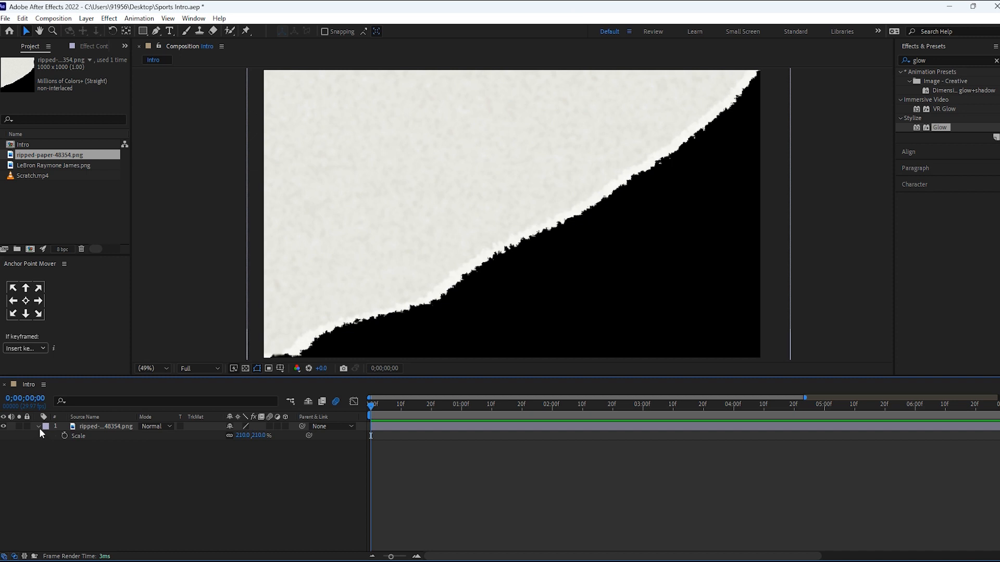
# Step: Rename the ripped paper image layer as Yellow paper
pyautogui.rightClick(101, 426)
pyautogui.click(136, 396)
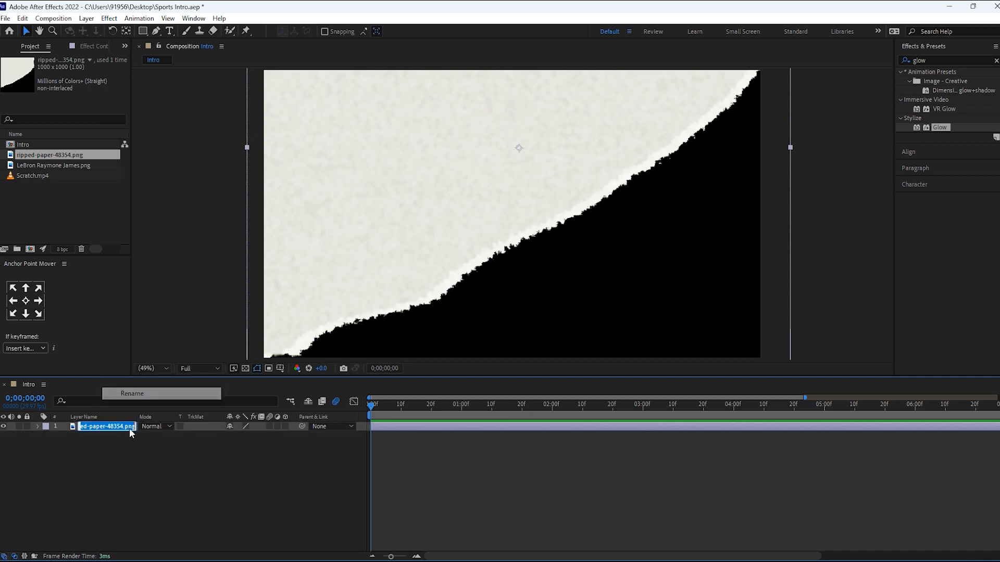
pyautogui.write('Yellow pap')
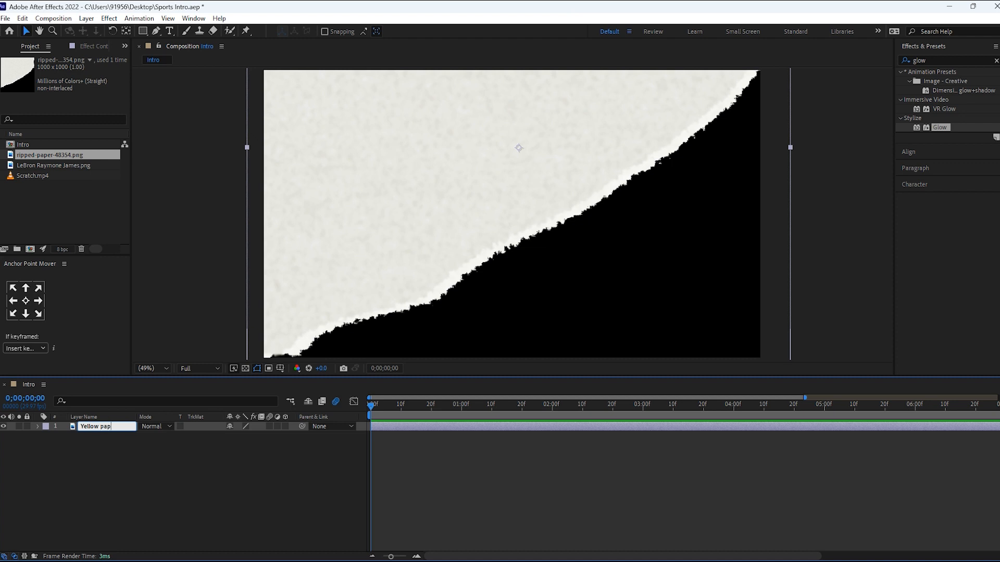
pyautogui.click(145, 465)
# Step: Create a duplicate of the Yellow paper layer named White paper and place it beneath the original
pyautogui.click(108, 417)
pyautogui.click(114, 428)
pyautogui.hotkey('ctrl', 'd')
pyautogui.rightClick(91, 426)
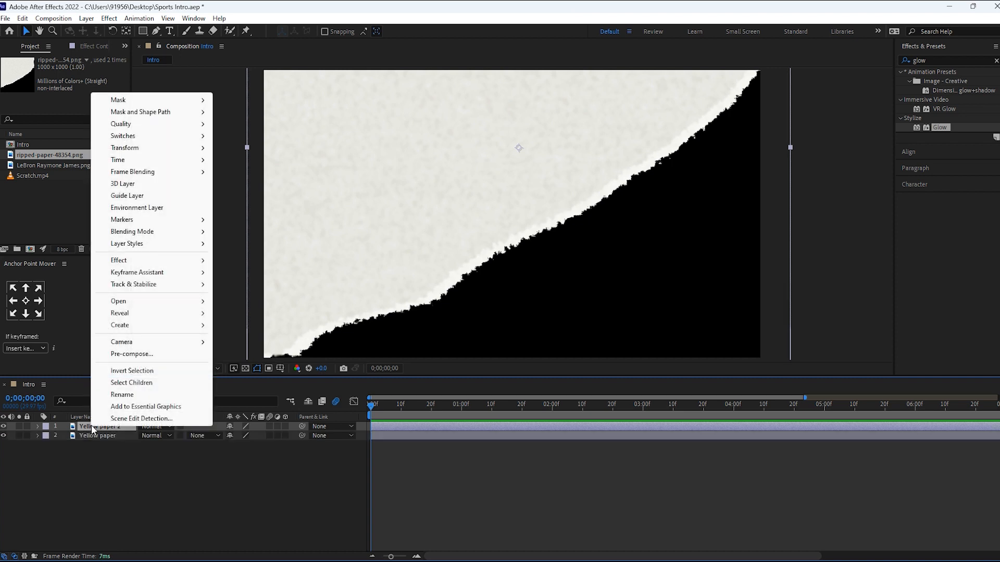
pyautogui.click(122, 393)
pyautogui.write('White pap')
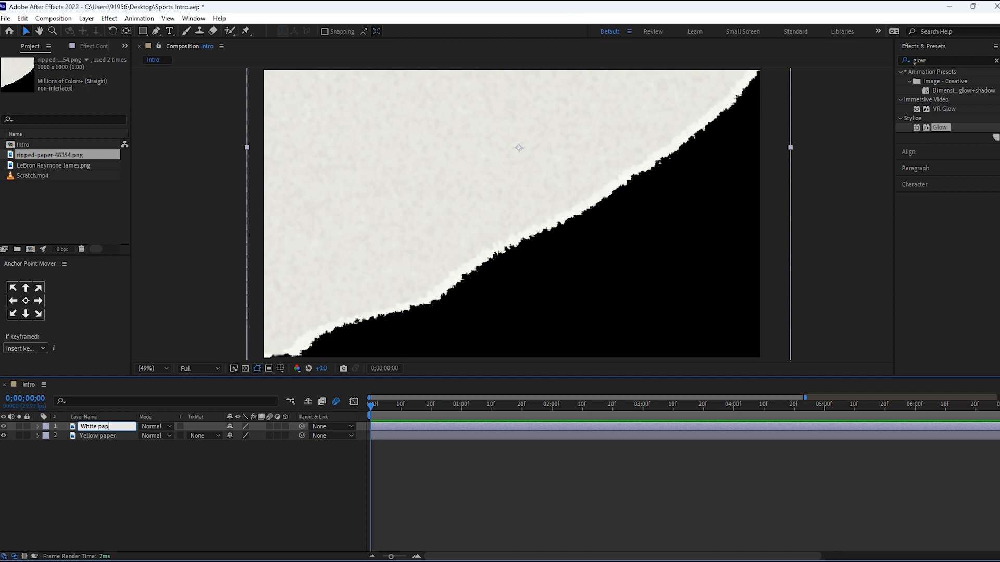
pyautogui.click(109, 467)
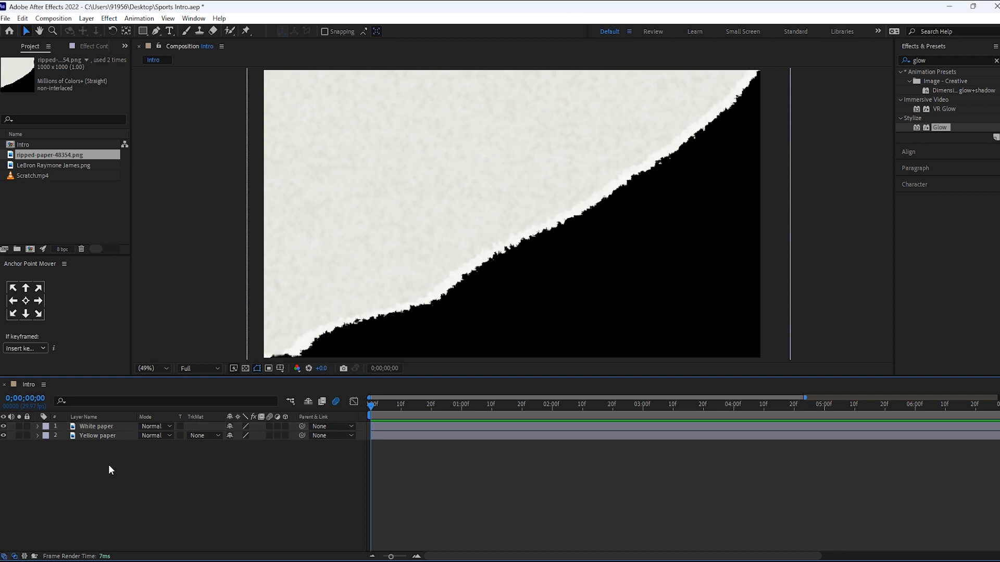
pyautogui.moveTo(101, 425); pyautogui.dragTo(102, 438)
# Step: Apply a Fill effect to the Yellow paper layer and set its color to yellow, FFEA00
pyautogui.click(101, 426)
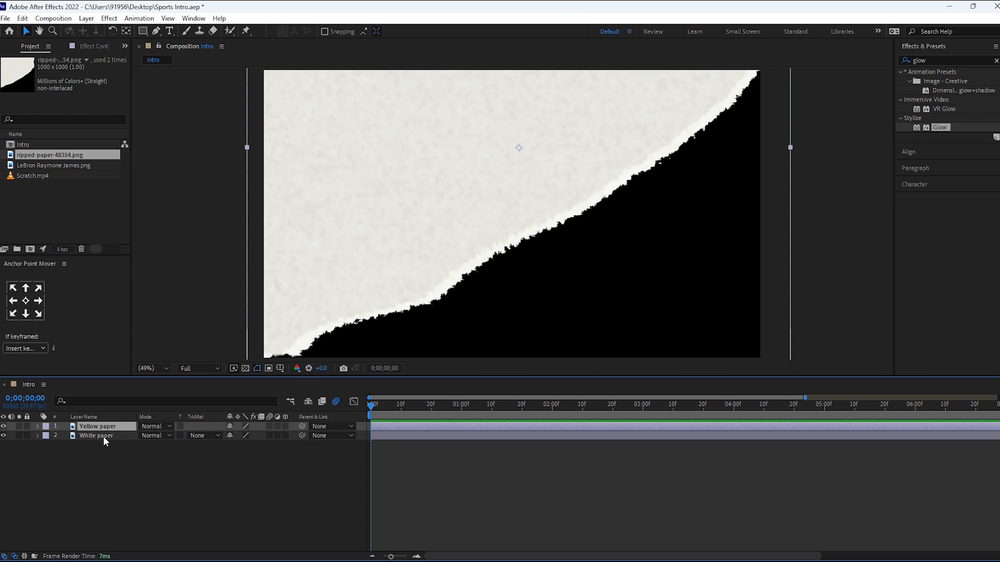
pyautogui.click(948, 60)
pyautogui.write('fill')
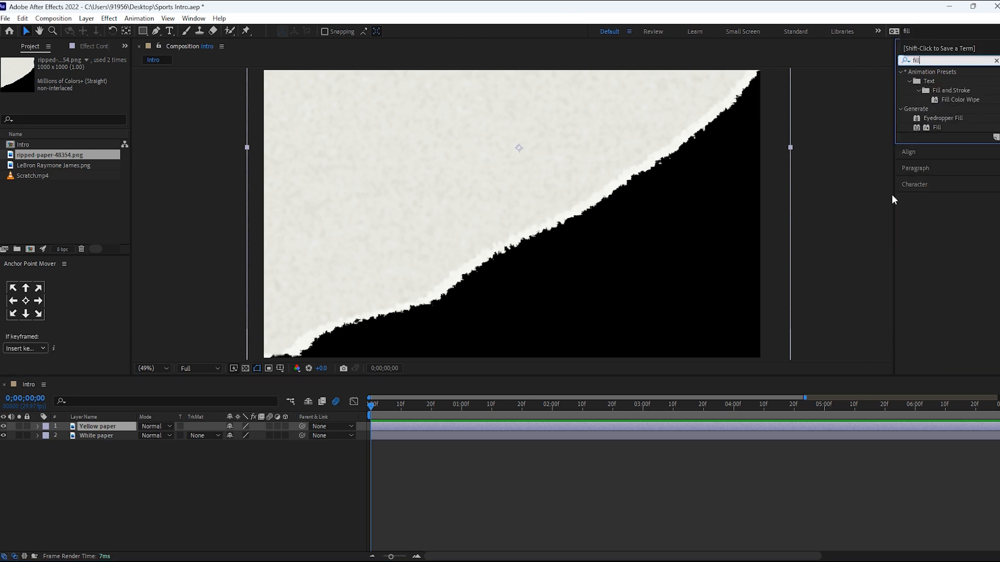
pyautogui.moveTo(931, 127); pyautogui.dragTo(104, 427)
pyautogui.click(78, 98)
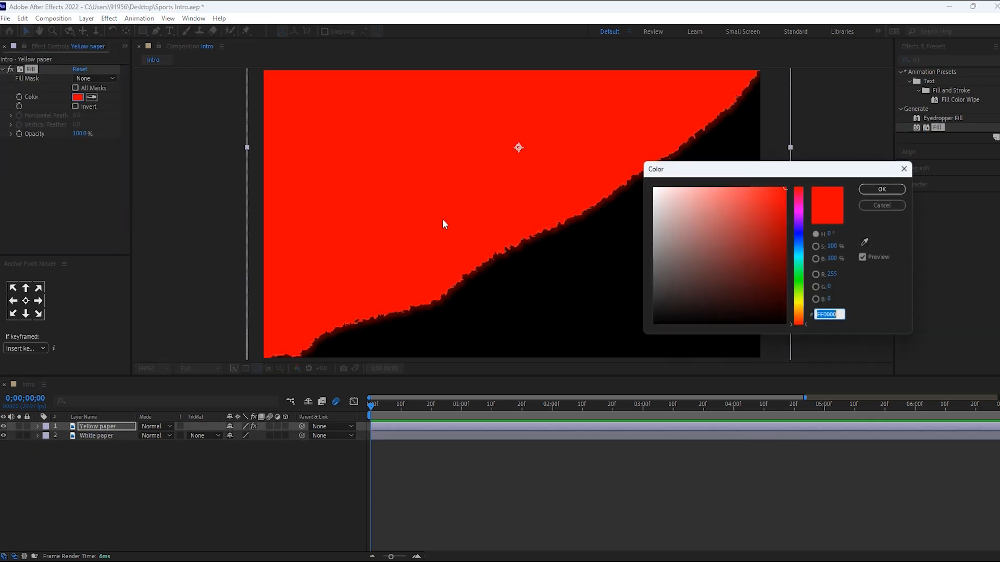
pyautogui.moveTo(801, 248); pyautogui.dragTo(798, 304)
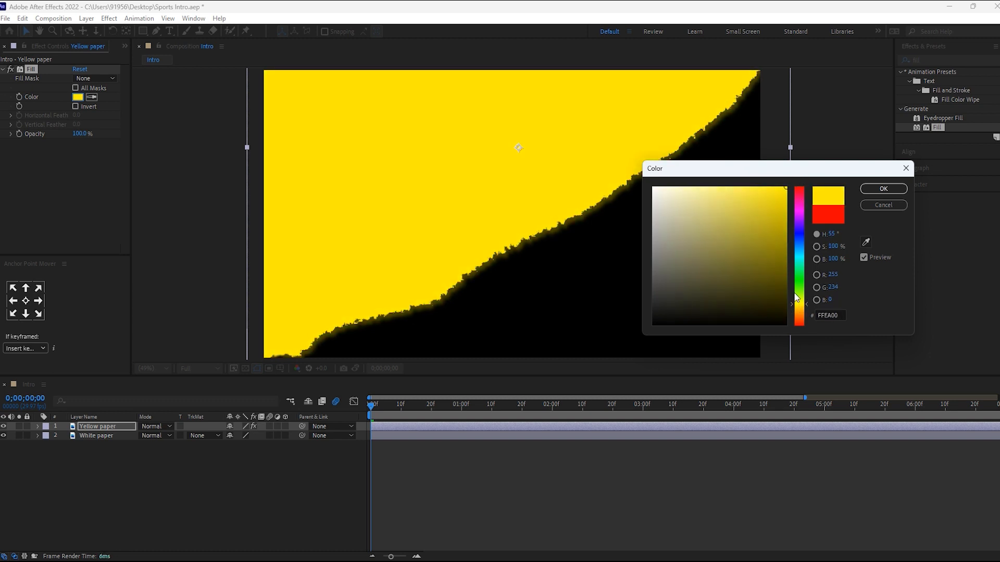
pyautogui.click(884, 189)
# Step: Copy the Fill effect to the White paper layer and set its color to white, checking it with Yellow paper hidden
pyautogui.click(104, 436)
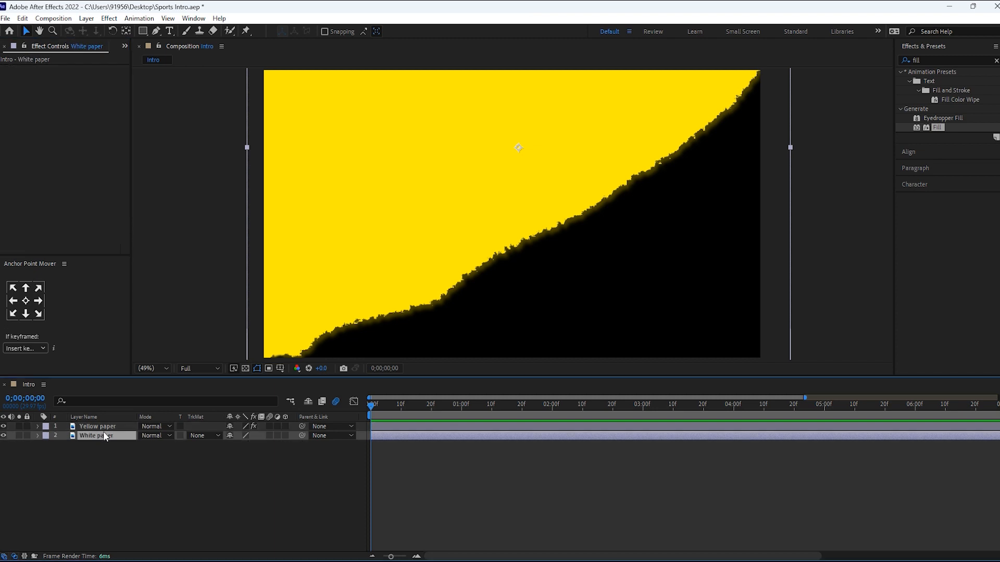
pyautogui.click(100, 426)
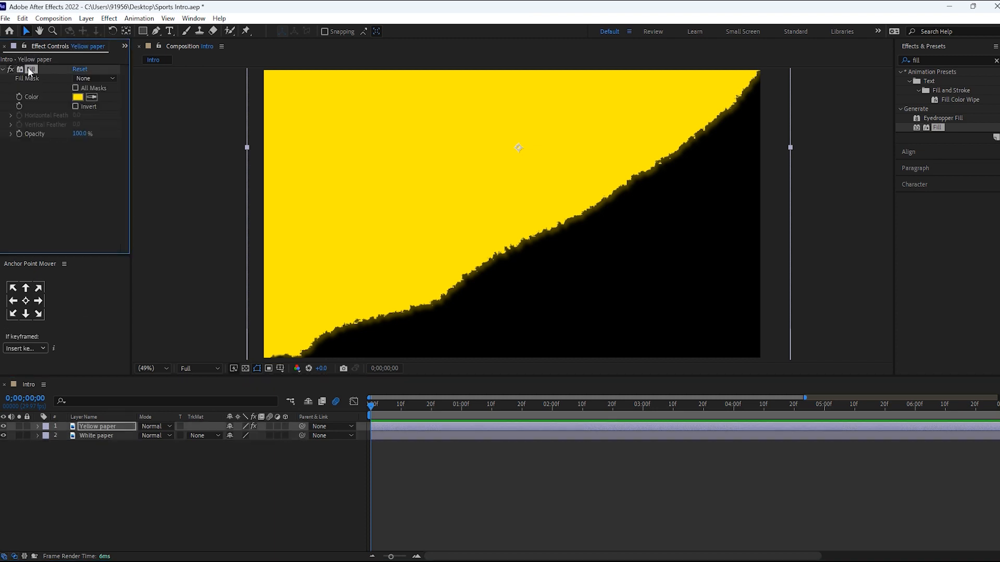
pyautogui.click(91, 436)
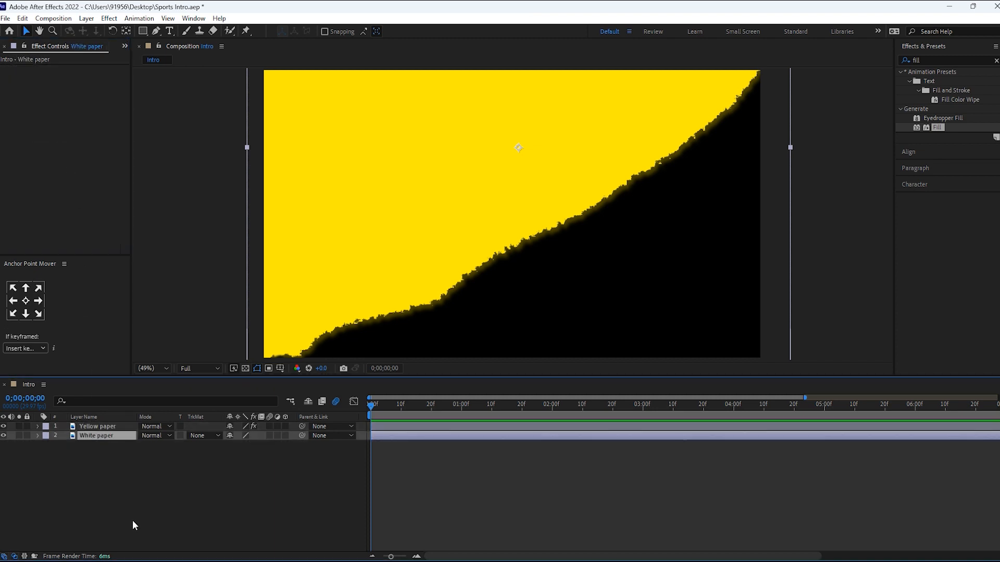
pyautogui.hotkey('ctrl', 'v')
pyautogui.click(80, 97)
pyautogui.moveTo(675, 209); pyautogui.dragTo(551, 141)
pyautogui.click(884, 188)
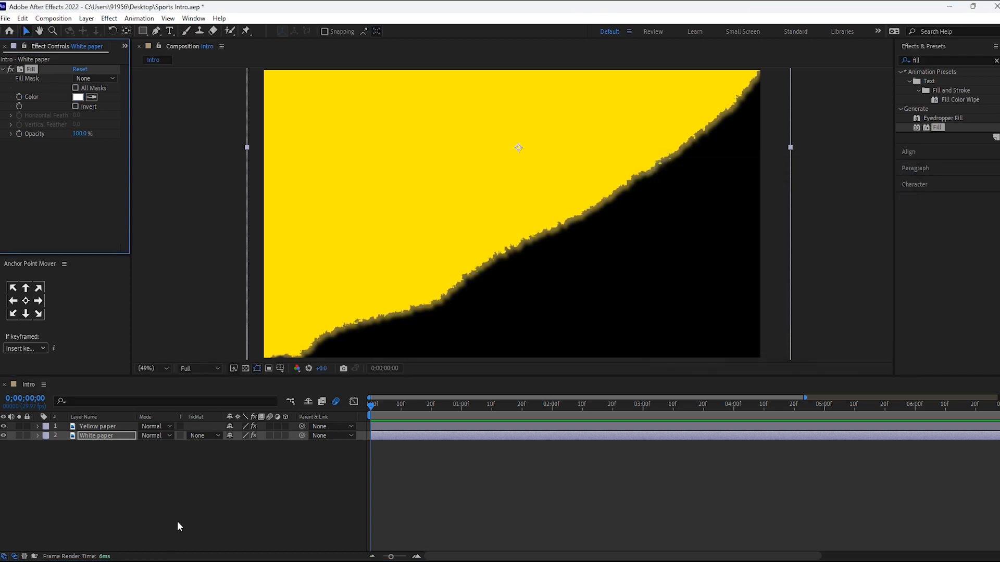
pyautogui.click(4, 426)
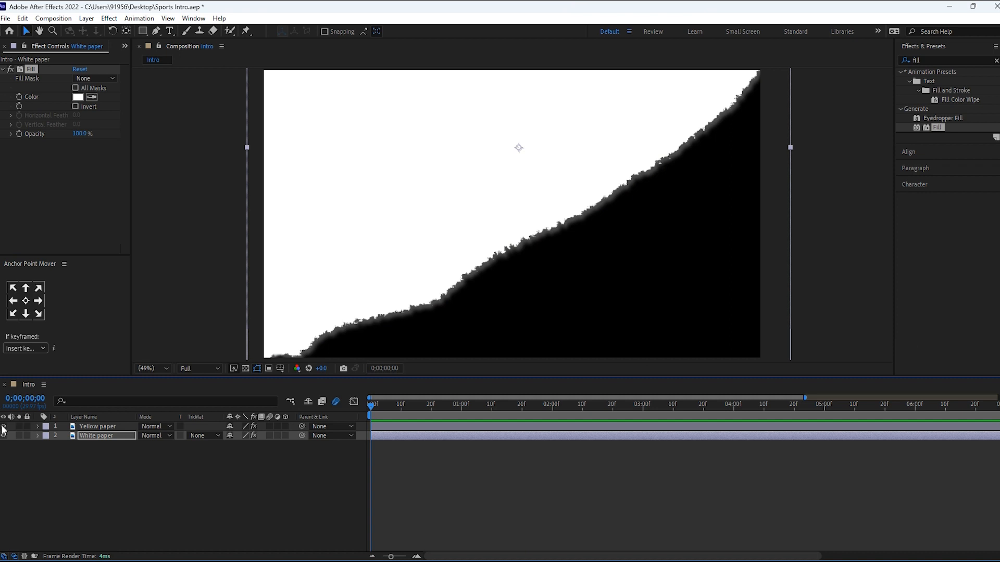
pyautogui.click(4, 427)
# Step: Offset the White paper layer's position to about 984.5, 330.9 so a white torn edge shows beyond the yellow paper
pyautogui.click(109, 439)
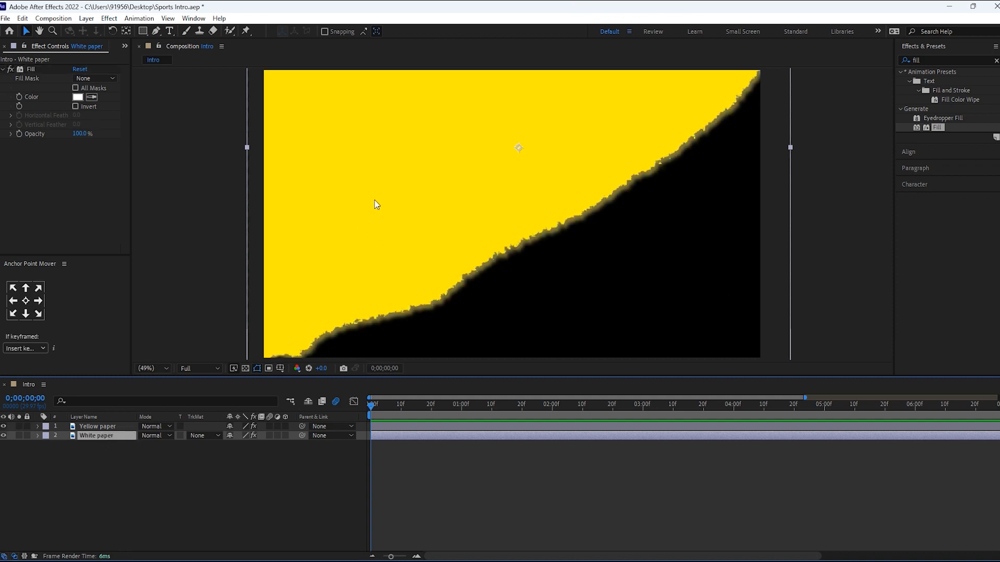
pyautogui.press('p')
pyautogui.moveTo(253, 446); pyautogui.dragTo(266, 447)
pyautogui.click(171, 465)
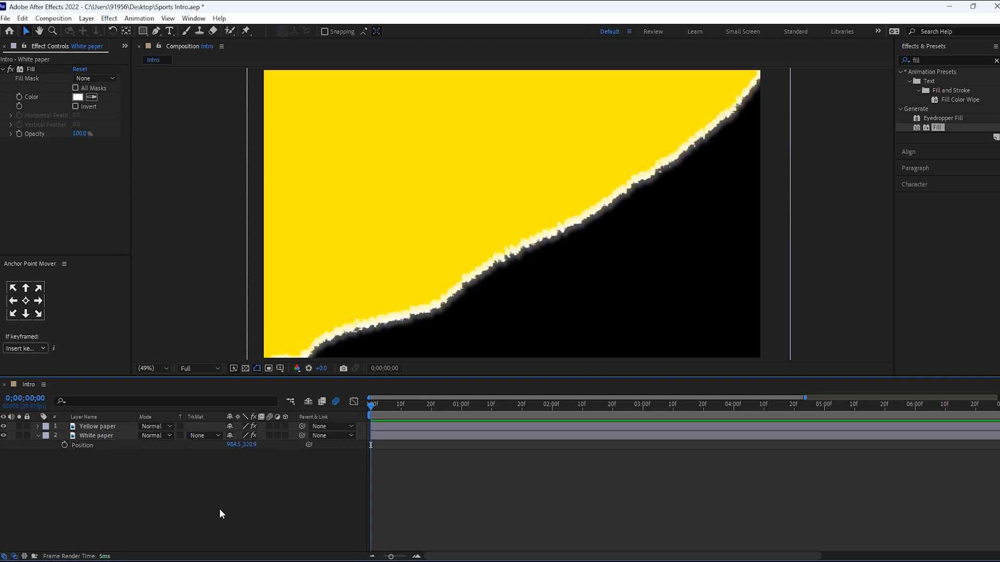
# Step: Add LeBron Raymone James.png above the paper layers and set its scale to 85%
pyautogui.hotkey('ctrl', '0')
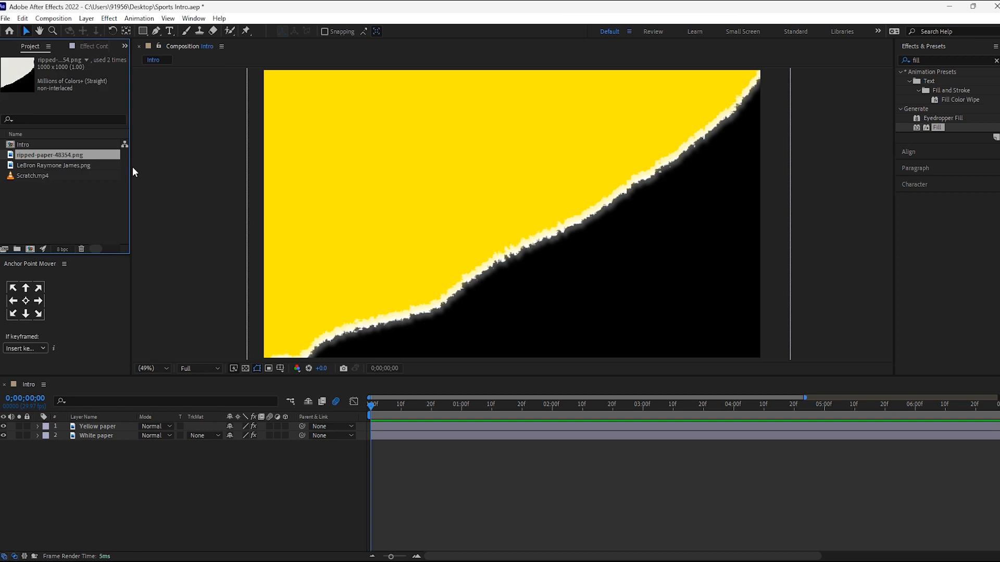
pyautogui.moveTo(26, 164); pyautogui.dragTo(119, 424)
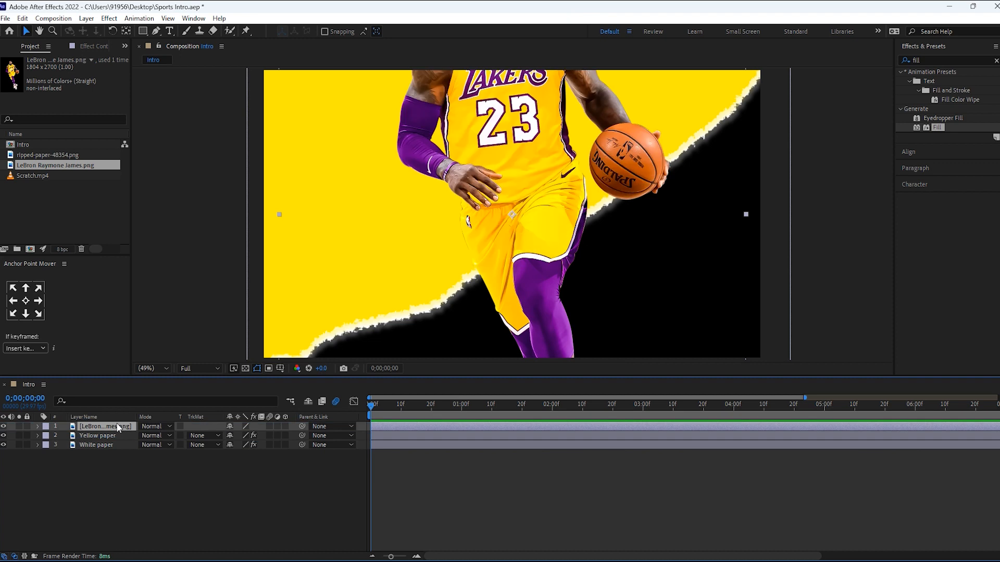
pyautogui.press('s')
pyautogui.click(244, 436)
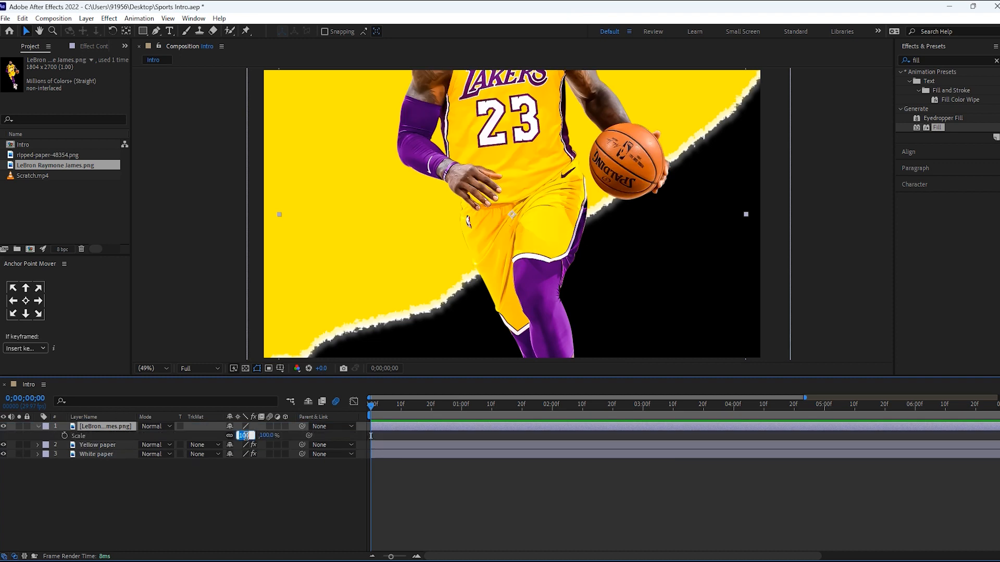
pyautogui.write('85')
pyautogui.press('Return')
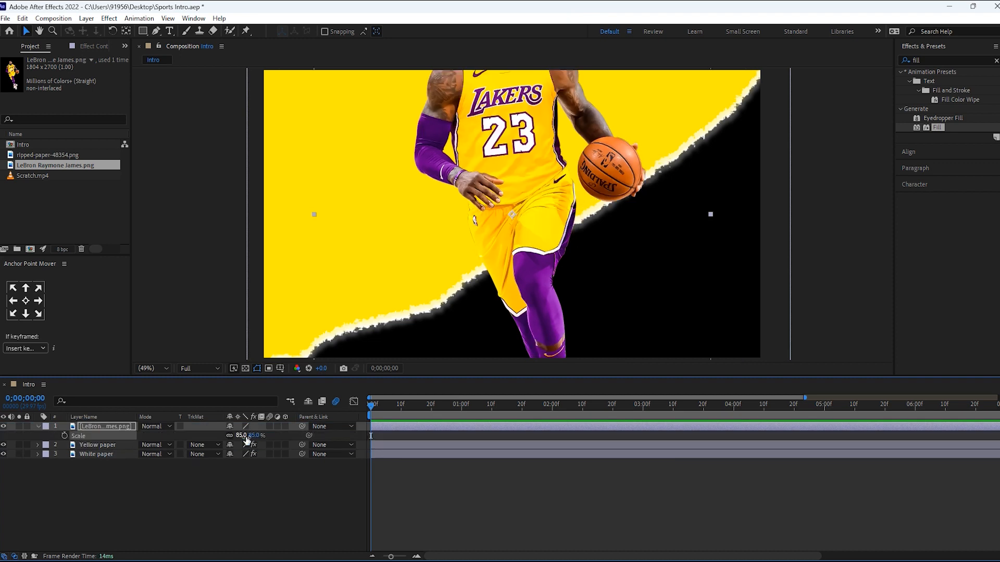
# Step: Move the player image to position 870.2, 934.0 and set a position keyframe there at 0;00;00;20
pyautogui.moveTo(511, 62); pyautogui.dragTo(488, 168)
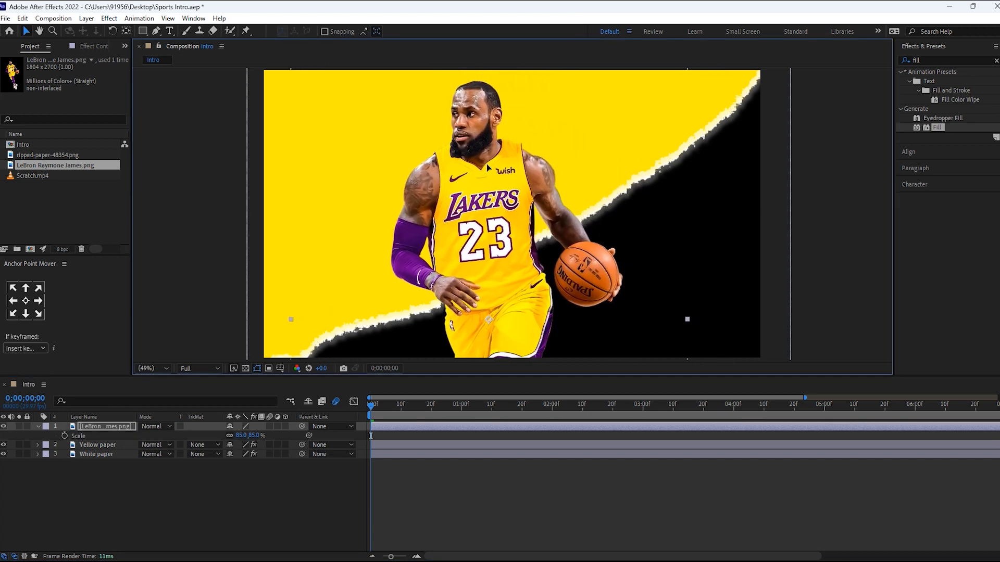
pyautogui.click(56, 499)
pyautogui.click(94, 428)
pyautogui.press('p')
pyautogui.click(430, 405)
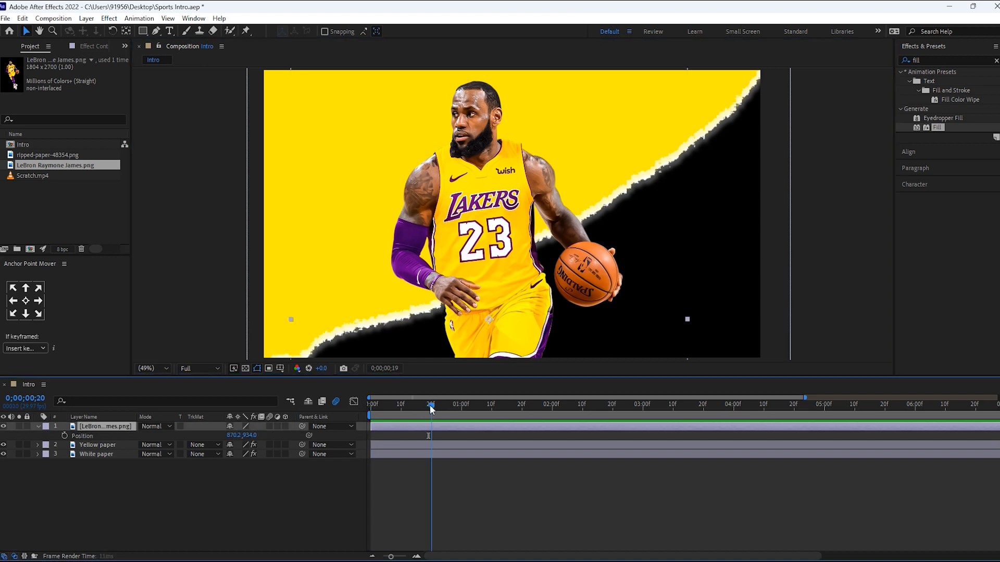
pyautogui.click(64, 436)
# Step: Keyframe the player off-screen to the right at frame 0, with an X position of about 3026.2
pyautogui.moveTo(432, 405); pyautogui.dragTo(212, 397)
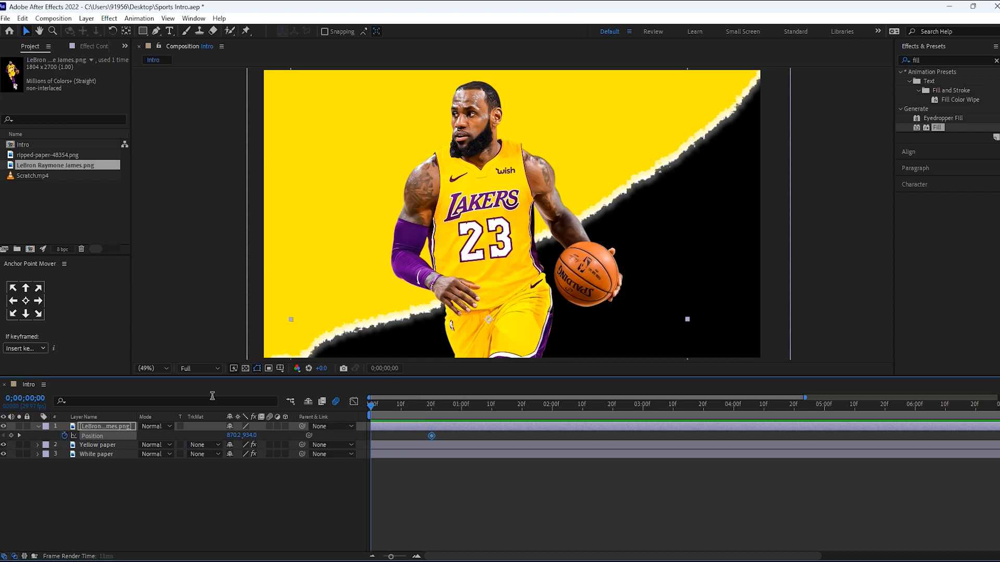
pyautogui.moveTo(233, 436); pyautogui.dragTo(305, 436)
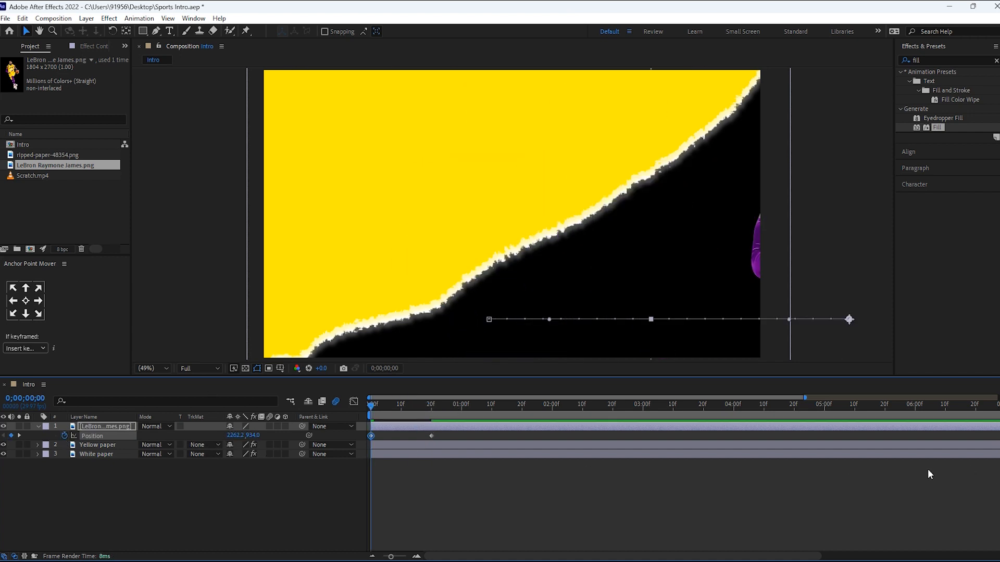
pyautogui.moveTo(233, 436); pyautogui.dragTo(669, 470)
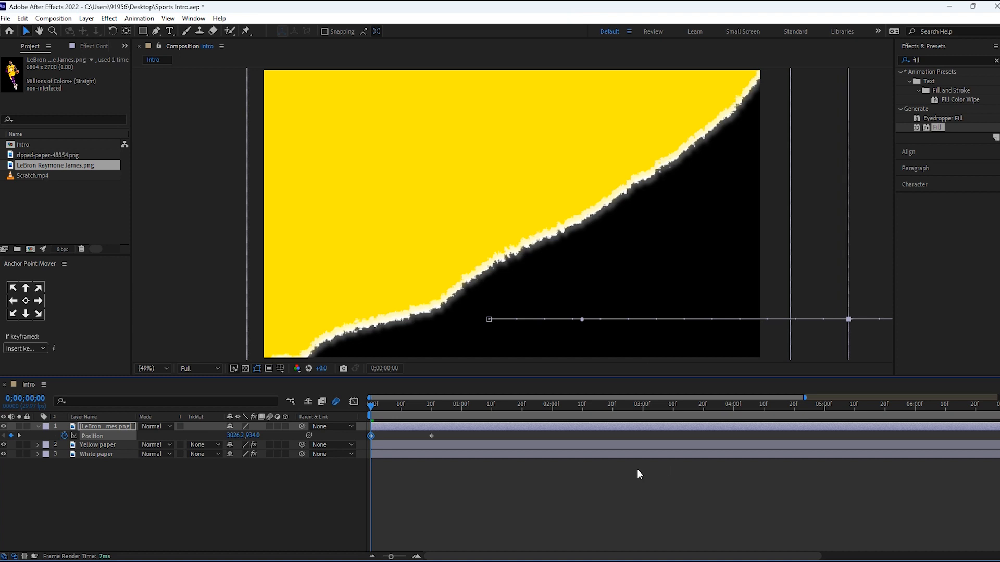
# Step: Apply Easy Ease to both position keyframes and shape their speed graph into a sharp peak at about 15000 px/sec
pyautogui.moveTo(448, 432); pyautogui.dragTo(368, 438)
pyautogui.rightClick(372, 436)
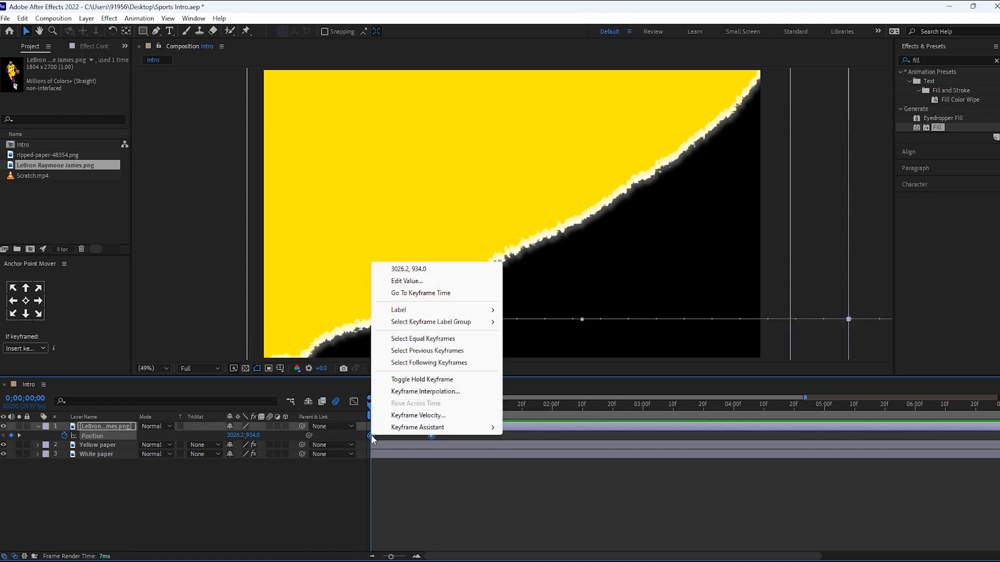
pyautogui.moveTo(476, 428)
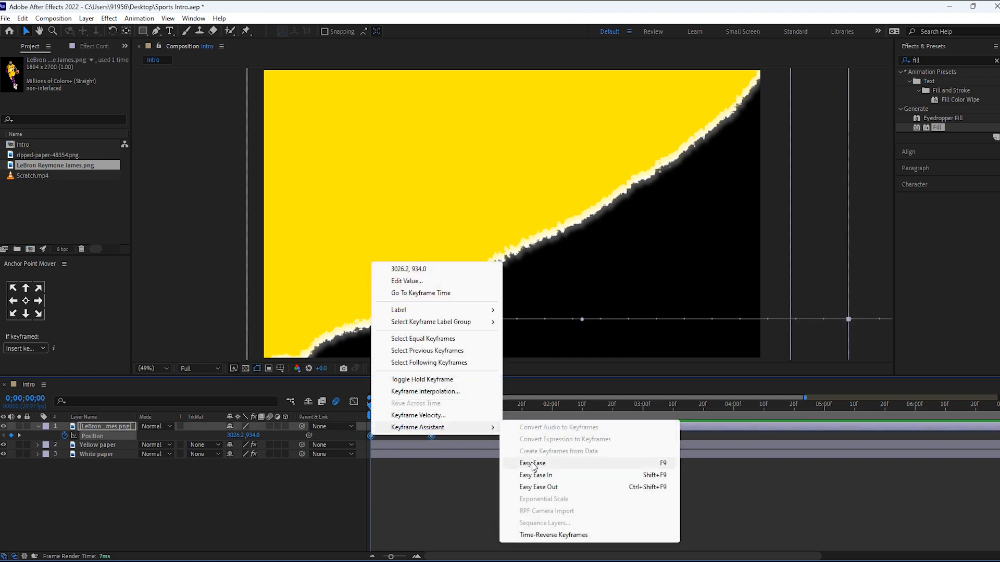
pyautogui.click(533, 463)
pyautogui.click(353, 402)
pyautogui.moveTo(481, 505); pyautogui.dragTo(400, 524)
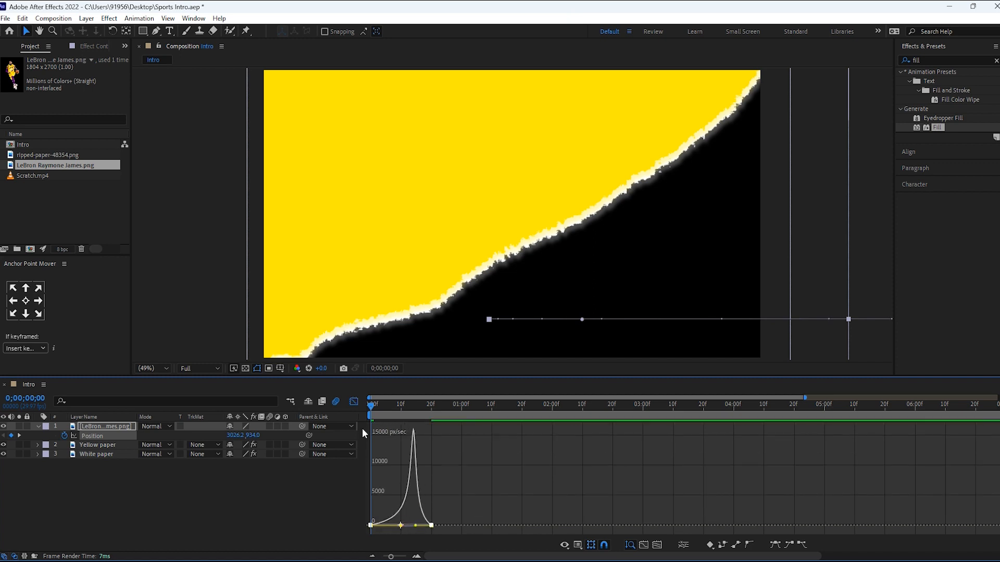
pyautogui.click(354, 401)
# Step: Enable motion blur on the player layer and preview the slide-in animation
pyautogui.press('space')
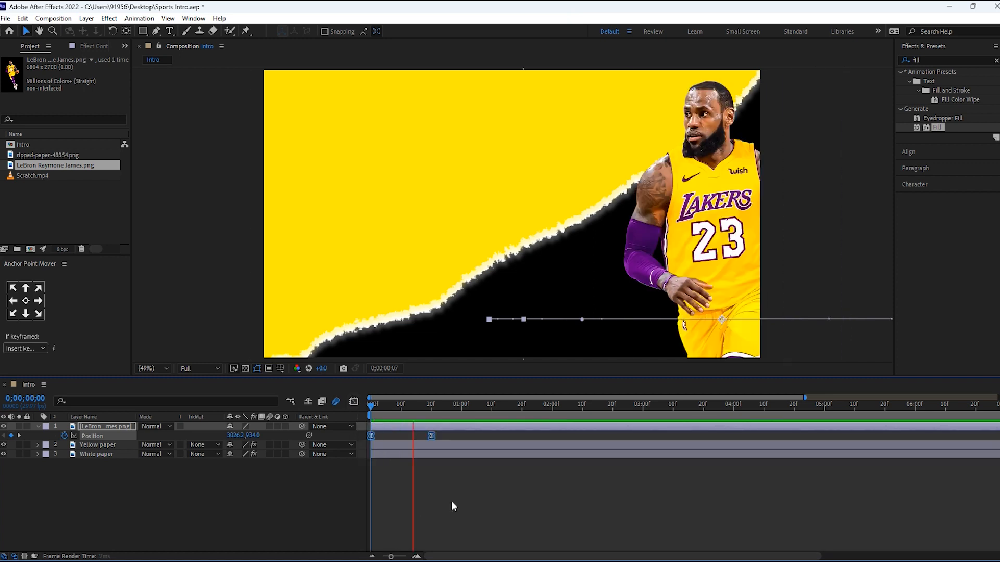
pyautogui.moveTo(385, 405); pyautogui.dragTo(417, 405)
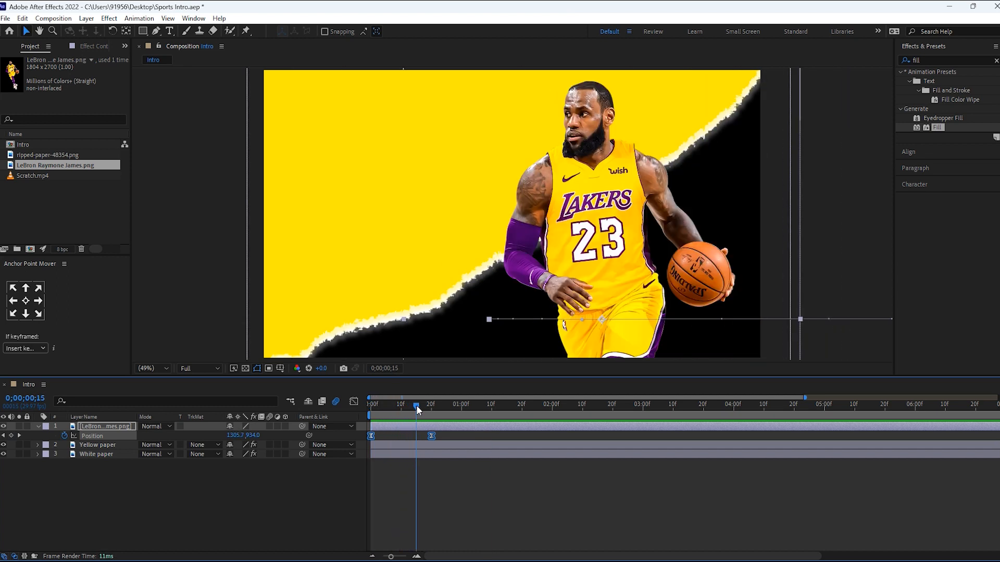
pyautogui.click(269, 426)
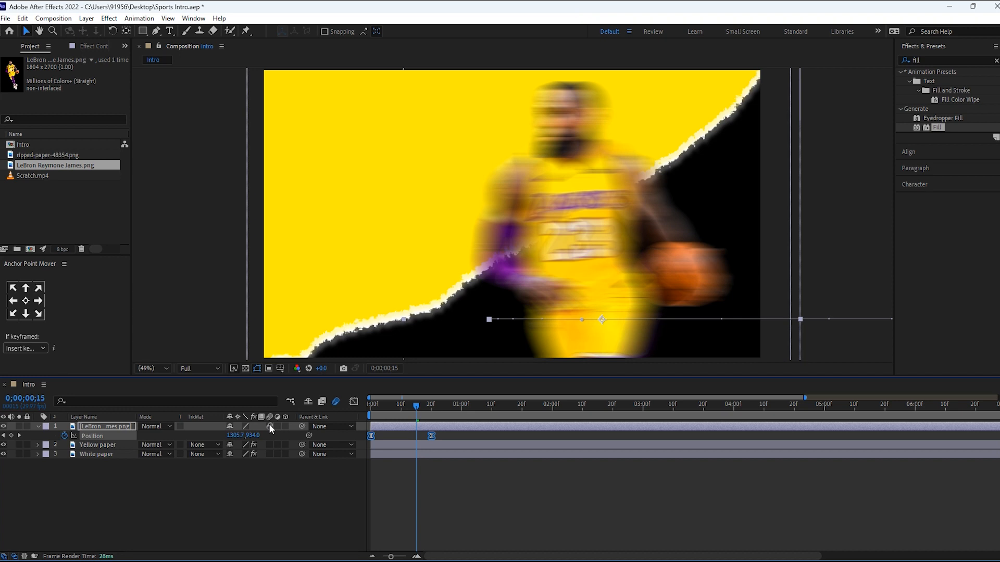
pyautogui.moveTo(414, 407); pyautogui.dragTo(356, 407)
pyautogui.press('space')
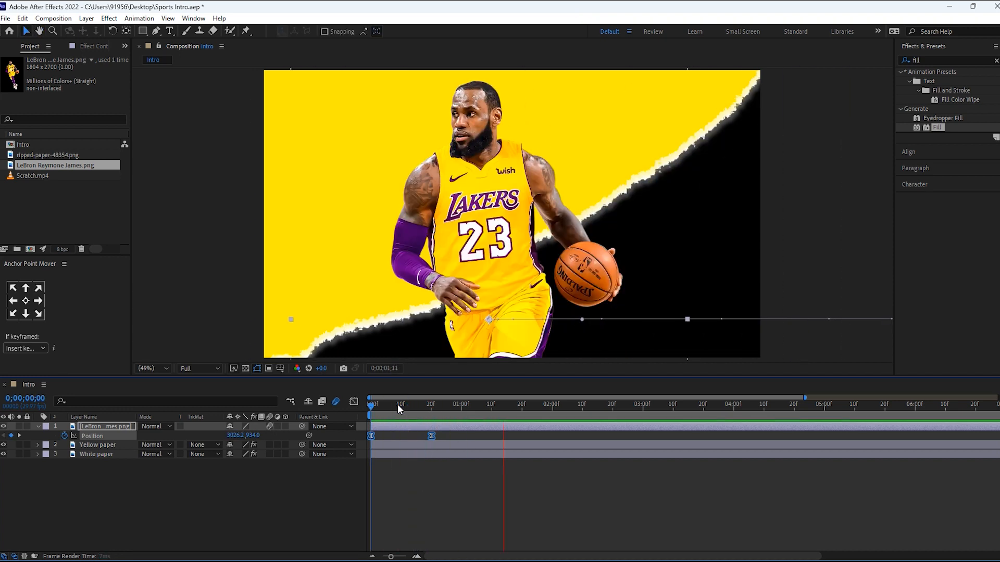
pyautogui.press('space')
# Step: Shorten the work area to end at about 2 seconds and preview it
pyautogui.moveTo(391, 558); pyautogui.dragTo(383, 558)
pyautogui.moveTo(995, 410); pyautogui.dragTo(501, 419)
pyautogui.press('space')
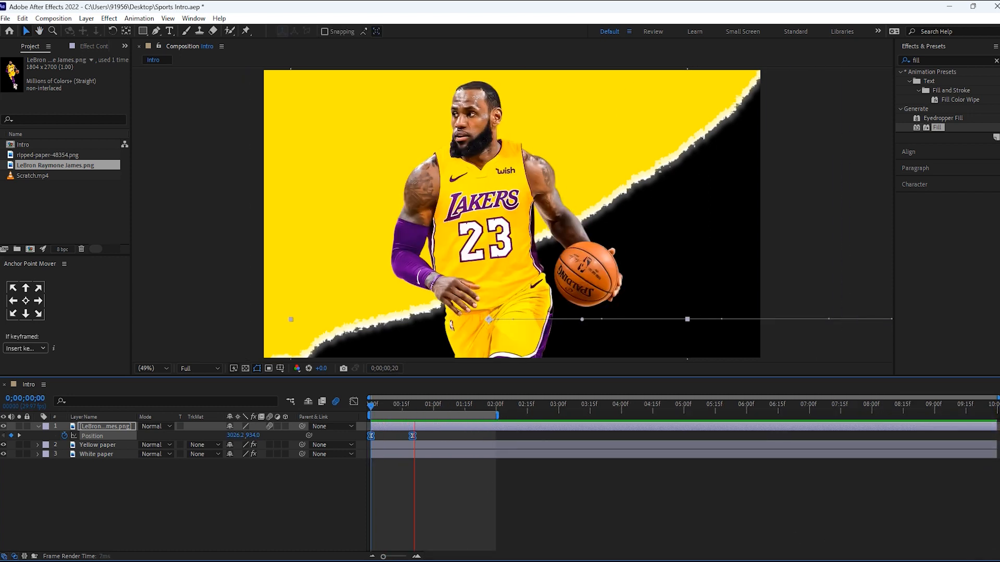
pyautogui.click(550, 501)
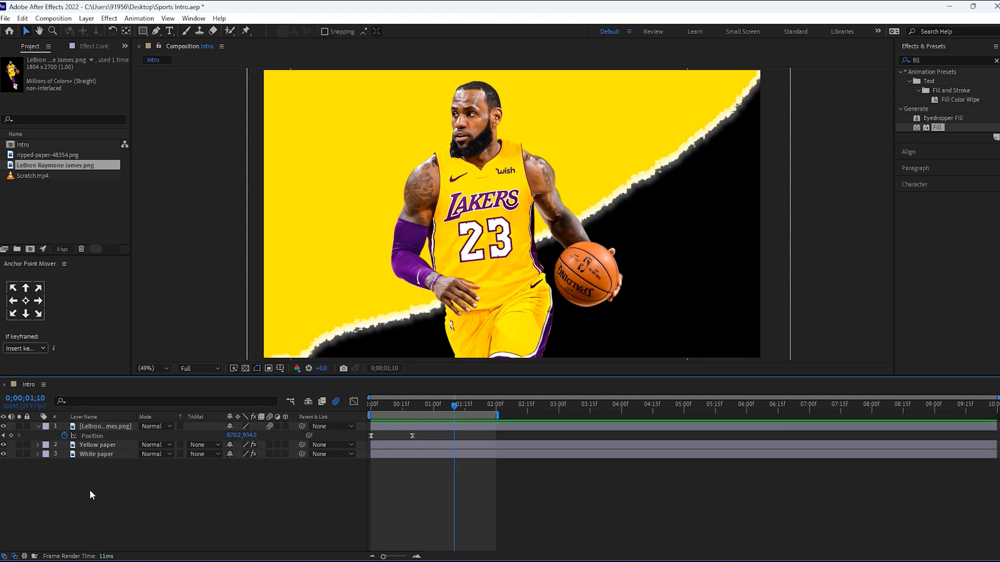
# Step: Rename the basketball player layer as 1st
pyautogui.click(94, 426)
pyautogui.rightClick(93, 425)
pyautogui.click(124, 401)
pyautogui.write('1s')
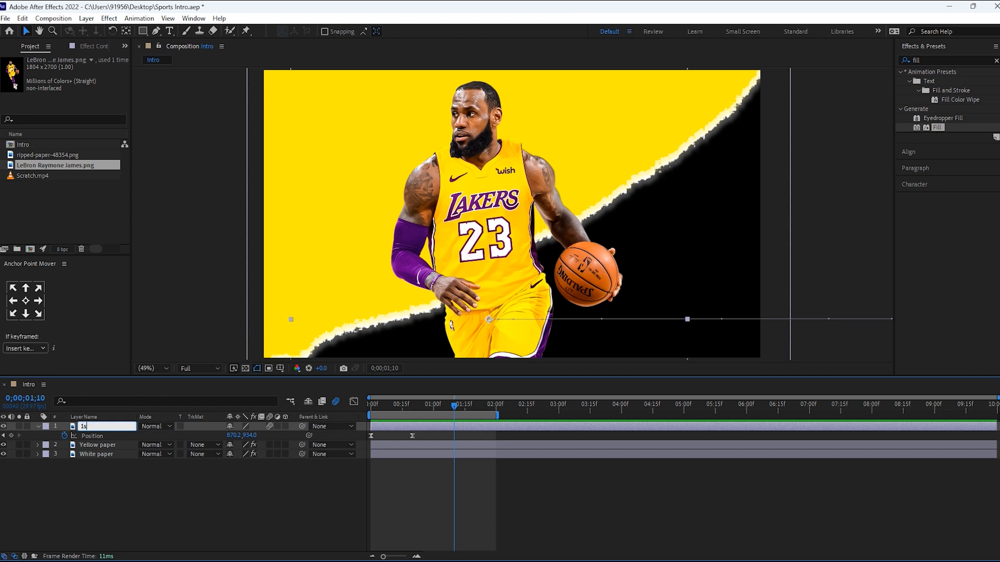
pyautogui.write('t')
pyautogui.click(133, 499)
# Step: Duplicate the 1st layer, rename the copy as 2nd, and place it directly below 1st
pyautogui.click(96, 423)
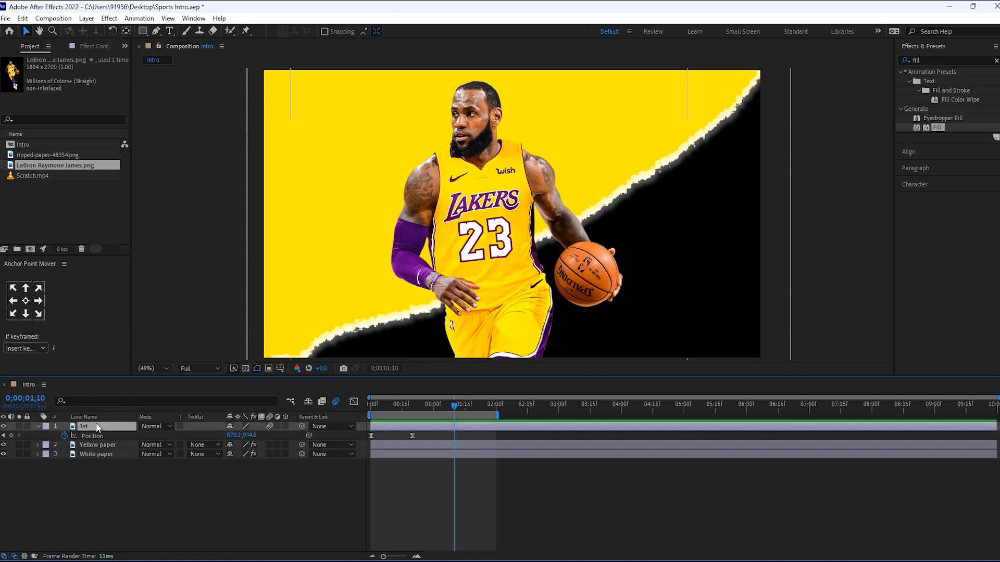
pyautogui.hotkey('ctrl', 'd')
pyautogui.rightClick(96, 423)
pyautogui.click(131, 397)
pyautogui.write('2nd')
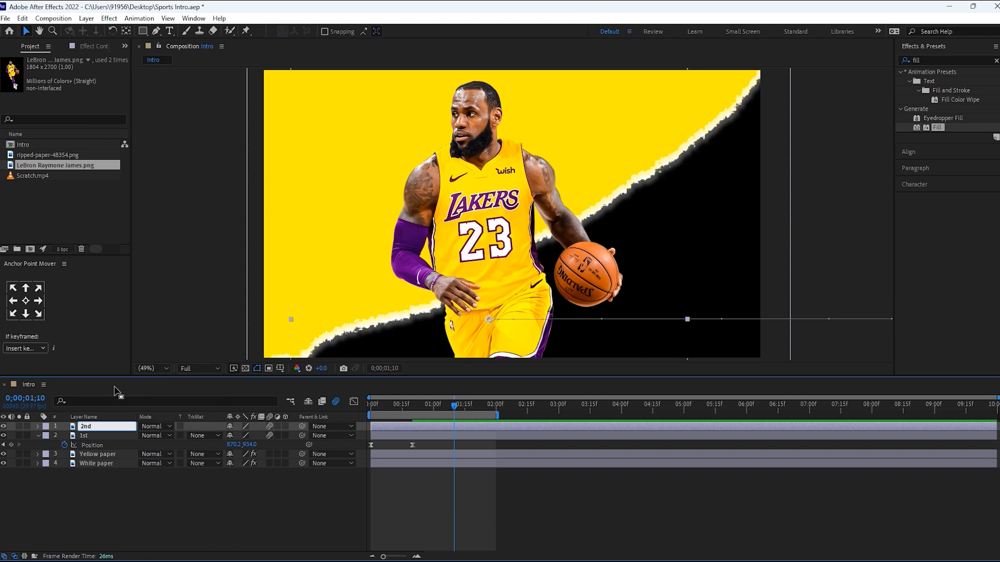
pyautogui.click(105, 498)
pyautogui.moveTo(88, 426); pyautogui.dragTo(86, 436)
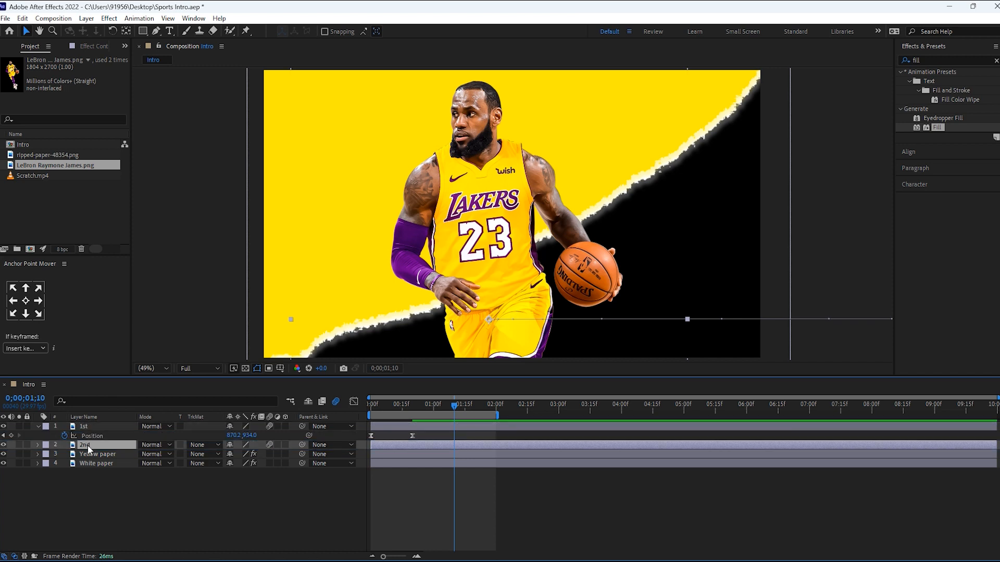
# Step: Delete the 2nd layer's position keyframe at frame 0 and add one at 1:00
pyautogui.press('p')
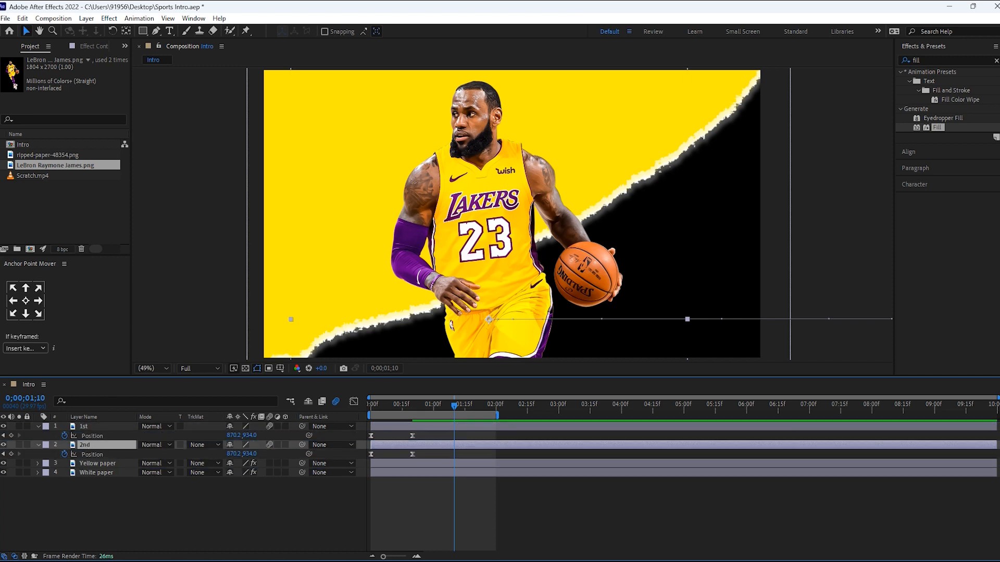
pyautogui.moveTo(383, 556); pyautogui.dragTo(398, 557)
pyautogui.click(470, 405)
pyautogui.click(371, 454)
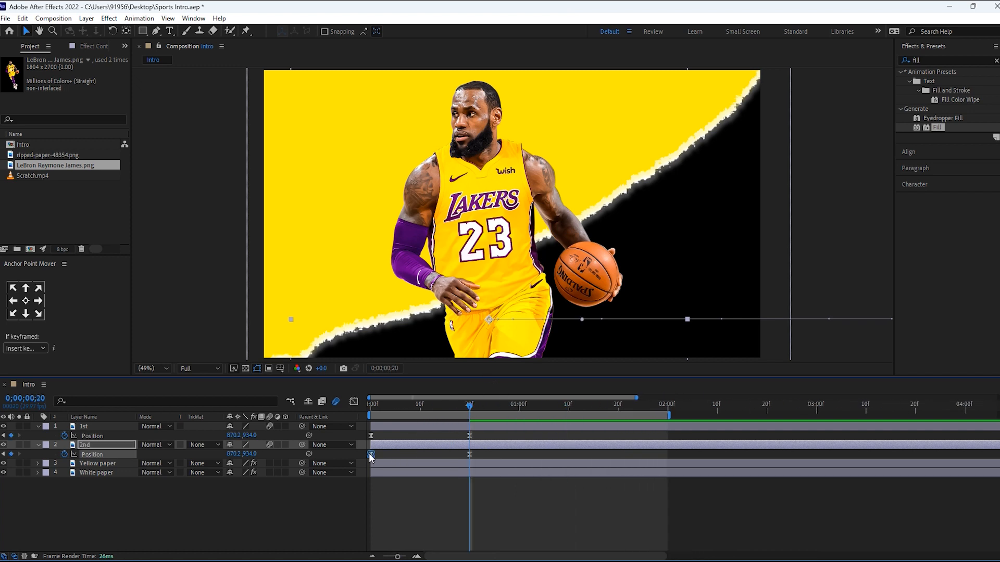
pyautogui.press('Delete')
pyautogui.click(519, 403)
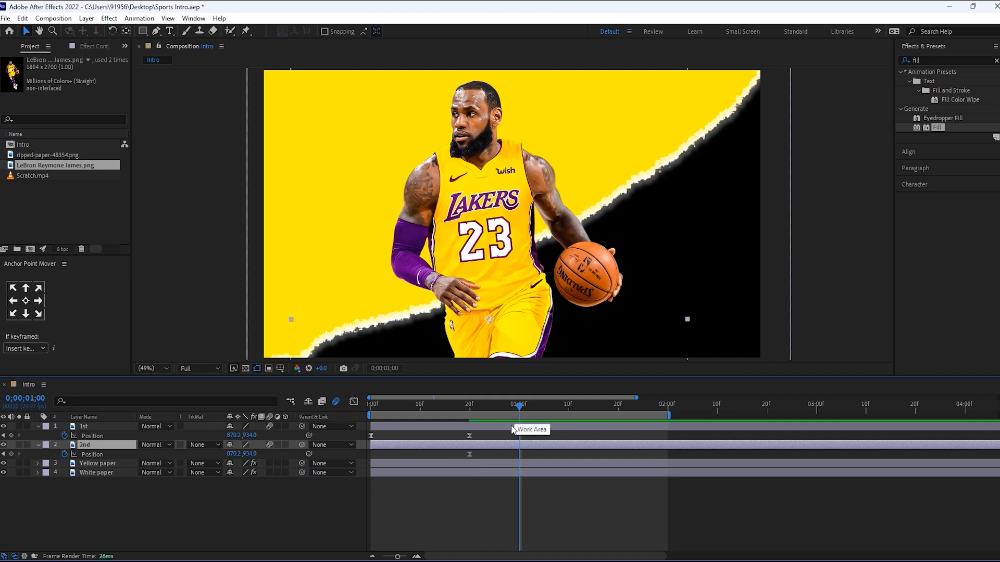
pyautogui.click(11, 454)
# Step: Add scale and opacity keyframes to the 2nd layer at frame 20 and at 1:00
pyautogui.click(3, 454)
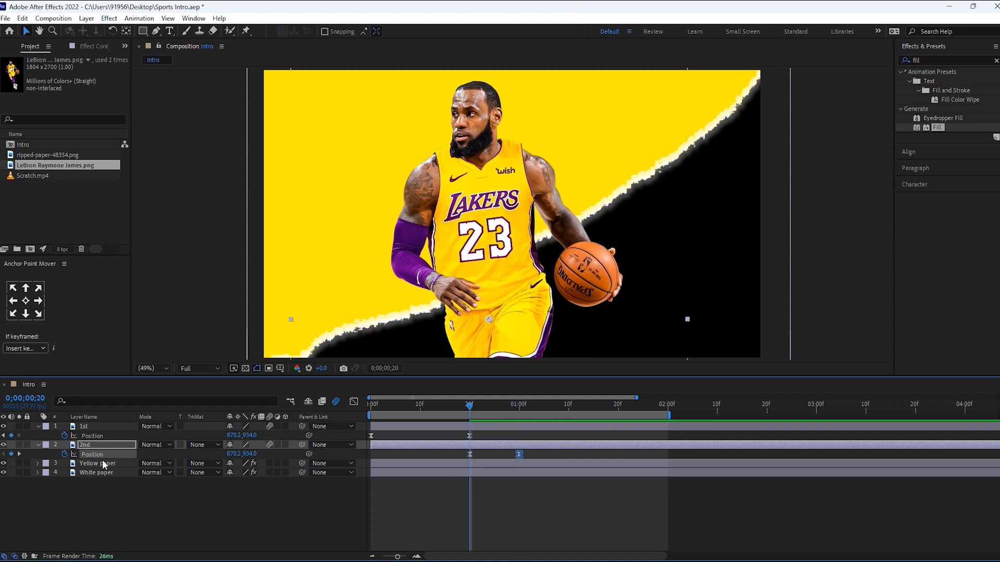
pyautogui.hotkey('shift', 's')
pyautogui.hotkey('shift', 't')
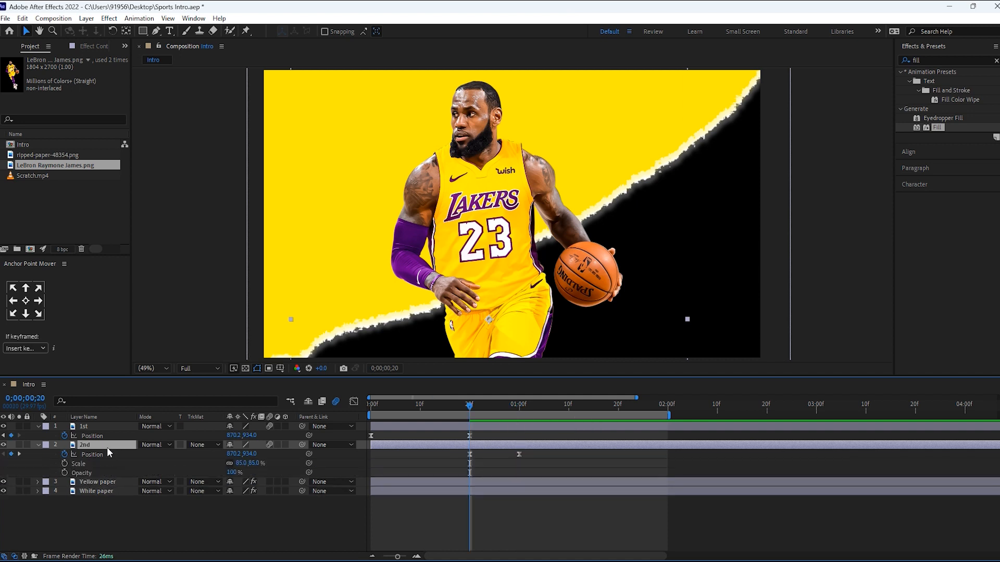
pyautogui.click(64, 463)
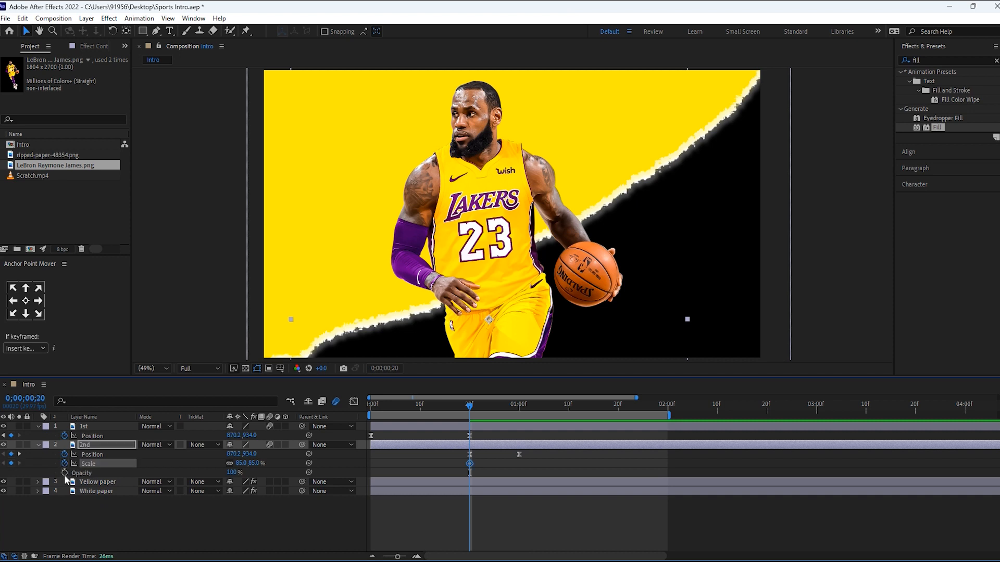
pyautogui.click(64, 473)
pyautogui.click(19, 454)
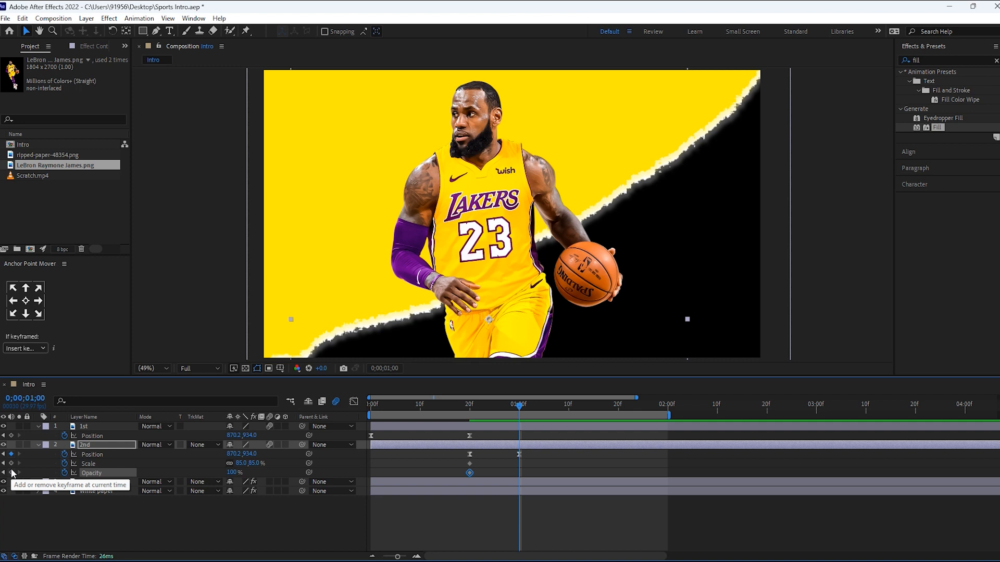
pyautogui.click(12, 472)
pyautogui.click(11, 463)
# Step: Set the 2nd layer's scale to 80% at 1:00 and its opacity to 0% at frame 20
pyautogui.click(242, 464)
pyautogui.press('Return')
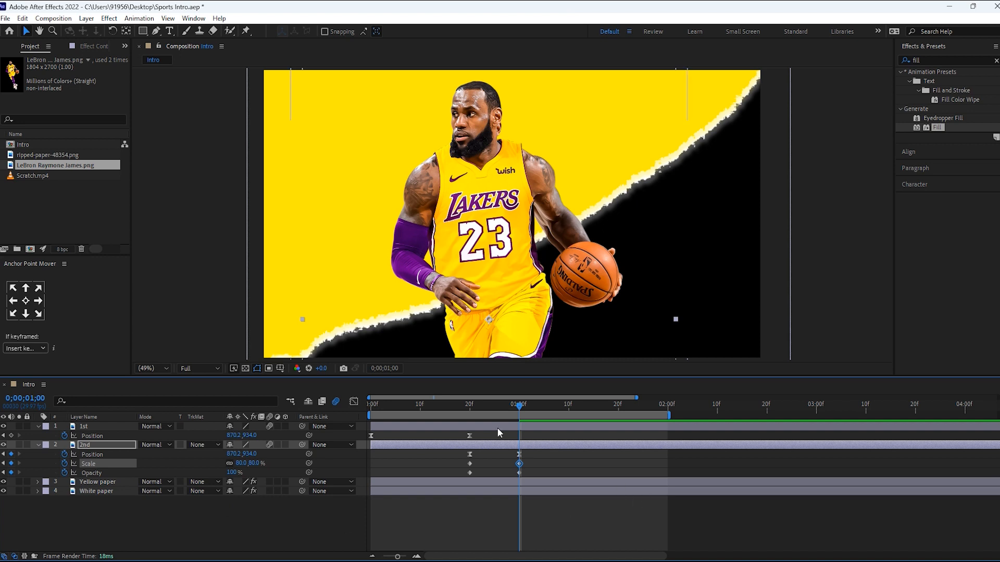
pyautogui.click(4, 463)
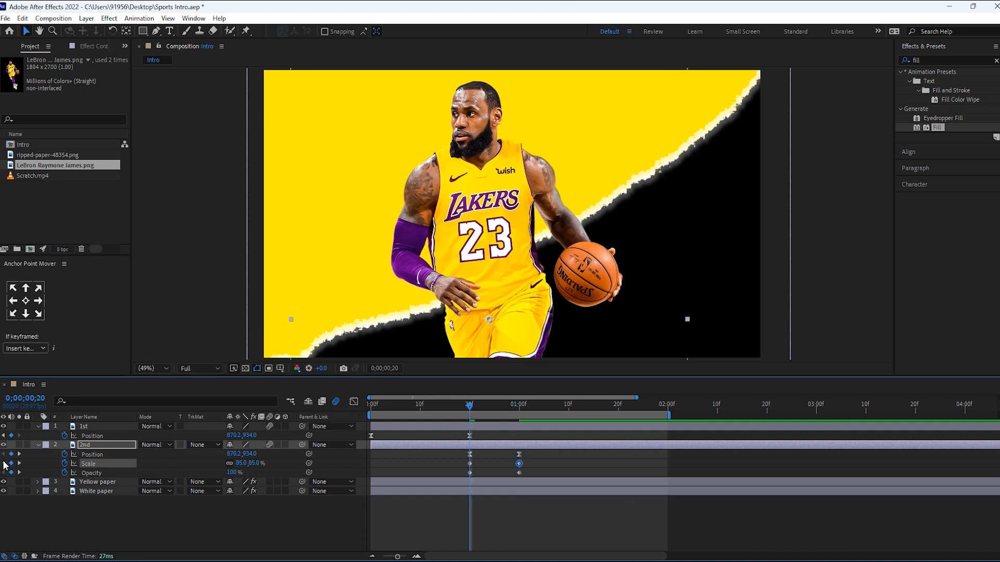
pyautogui.click(233, 473)
pyautogui.write('0')
pyautogui.press('Return')
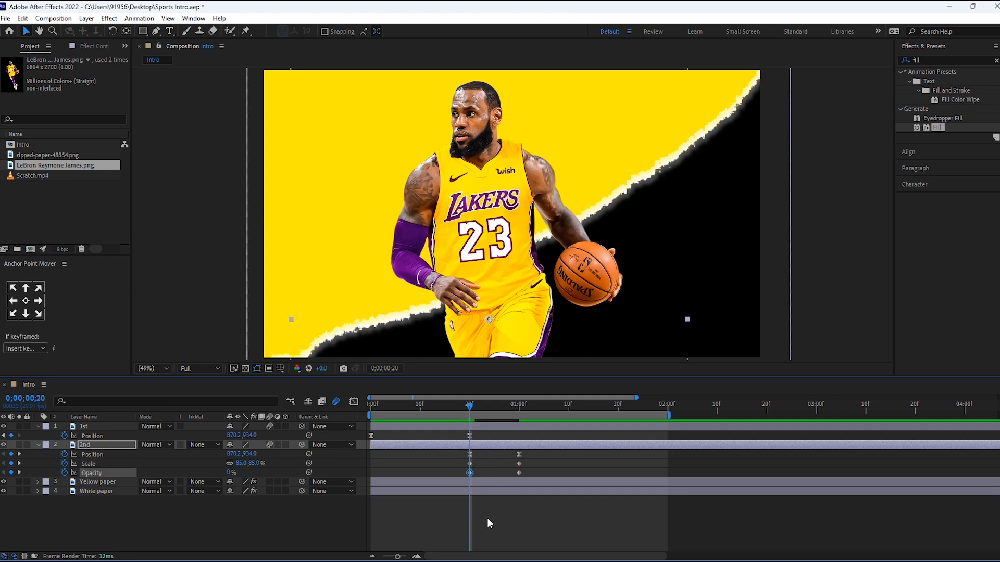
# Step: Move the 2nd layer's 0% opacity keyframe to frame 25 and set its X position to about 1160.2 at 1:00
pyautogui.click(532, 506)
pyautogui.press('=')
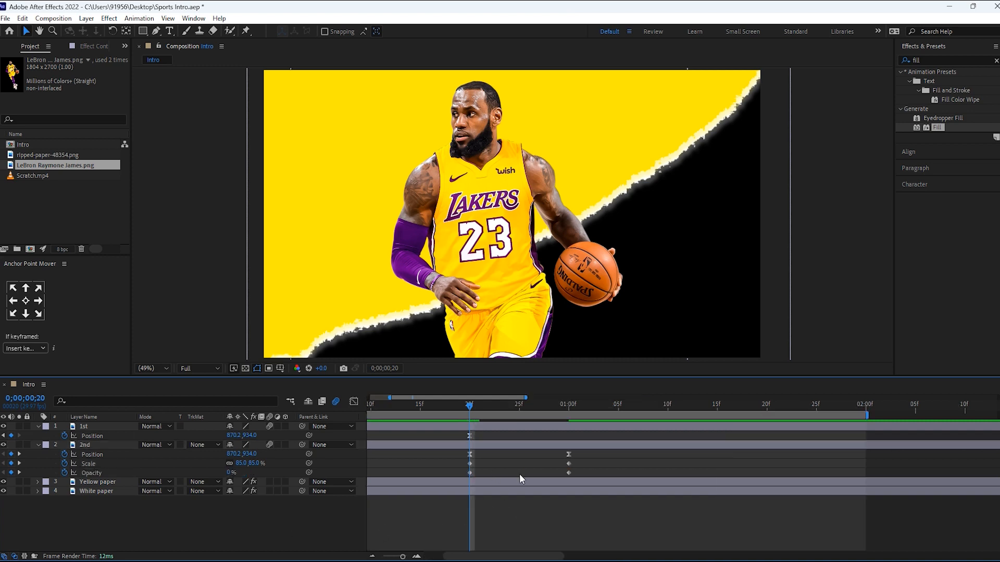
pyautogui.click(520, 407)
pyautogui.moveTo(470, 474); pyautogui.dragTo(525, 476)
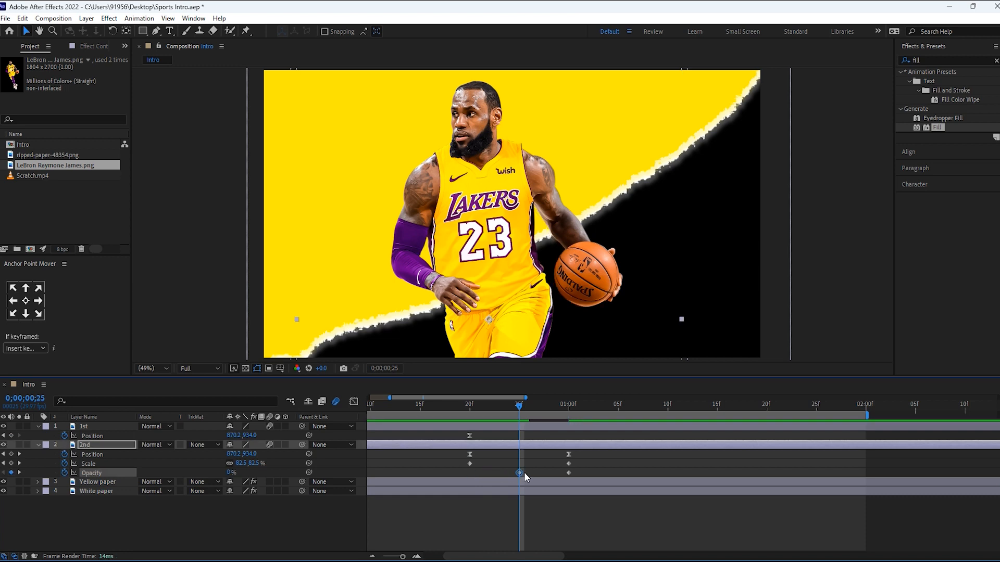
pyautogui.click(568, 406)
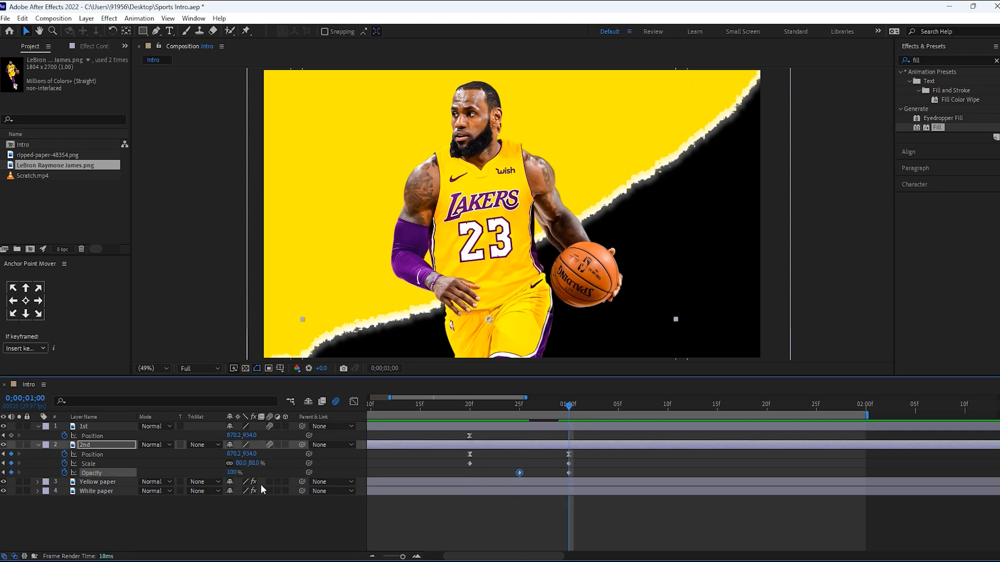
pyautogui.moveTo(235, 455); pyautogui.dragTo(386, 452)
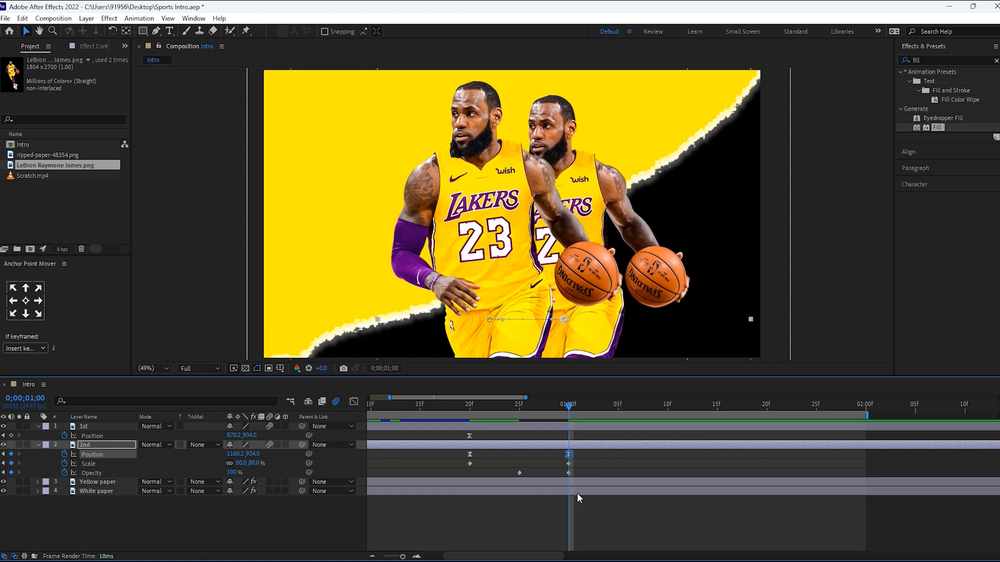
# Step: Apply Easy Ease to the 2nd layer's scale and opacity keyframes and adjust their speed curves in the graph
pyautogui.moveTo(451, 460); pyautogui.dragTo(571, 486)
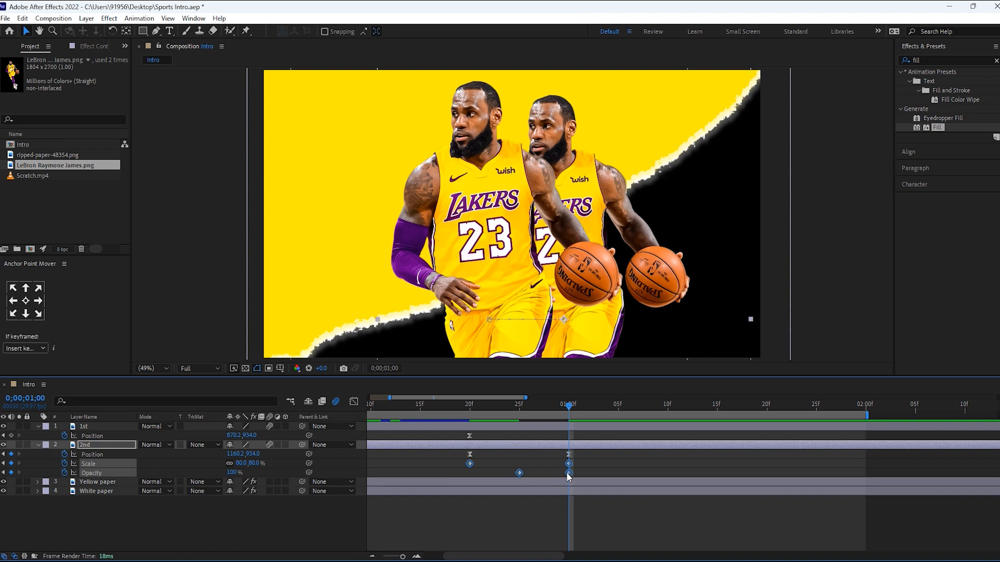
pyautogui.rightClick(568, 473)
pyautogui.moveTo(641, 465)
pyautogui.click(732, 500)
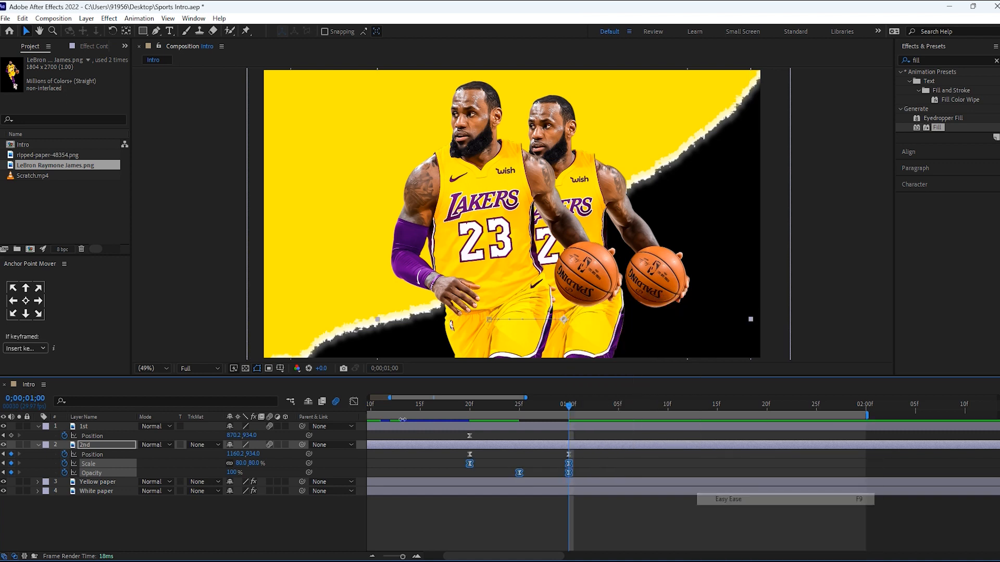
pyautogui.click(353, 402)
pyautogui.moveTo(553, 523)
pyautogui.mouseDown()
pyautogui.moveTo(539, 525)
pyautogui.moveTo(570, 526)
pyautogui.moveTo(551, 523)
pyautogui.mouseUp()
pyautogui.click(354, 402)
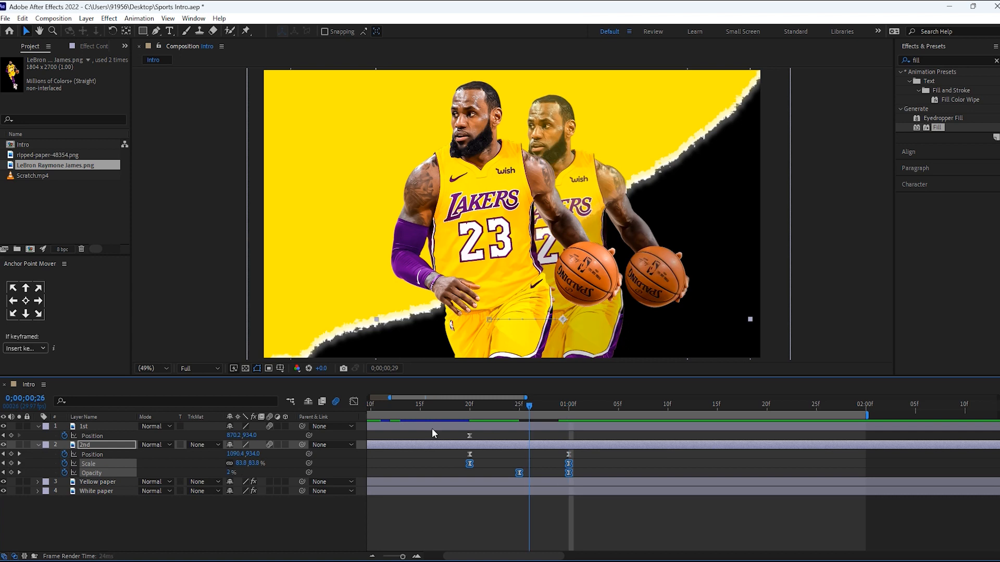
# Step: Preview the animation from frame 0 to check how the second player copy emerges
pyautogui.press('Home')
pyautogui.press('space')
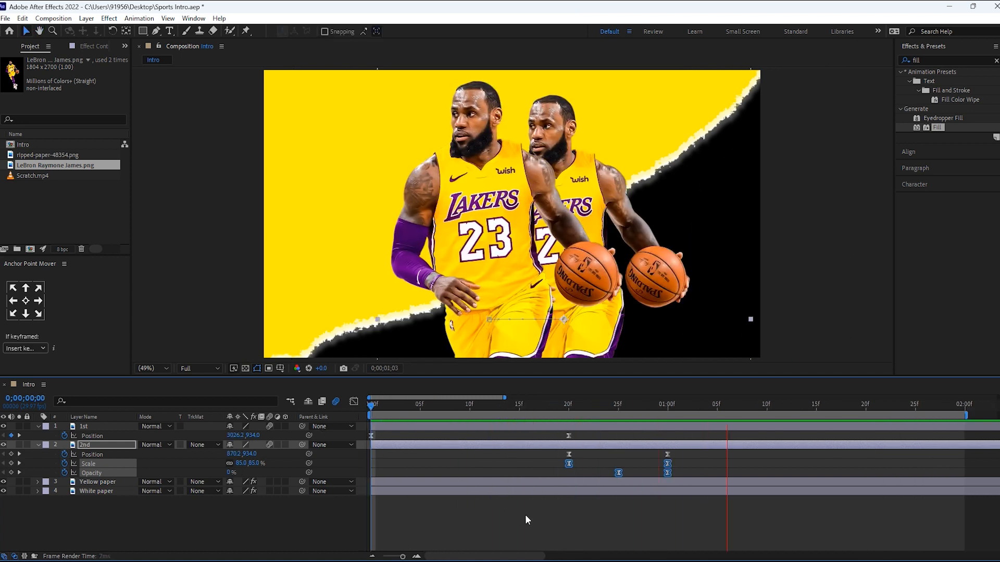
pyautogui.moveTo(578, 405); pyautogui.dragTo(672, 414)
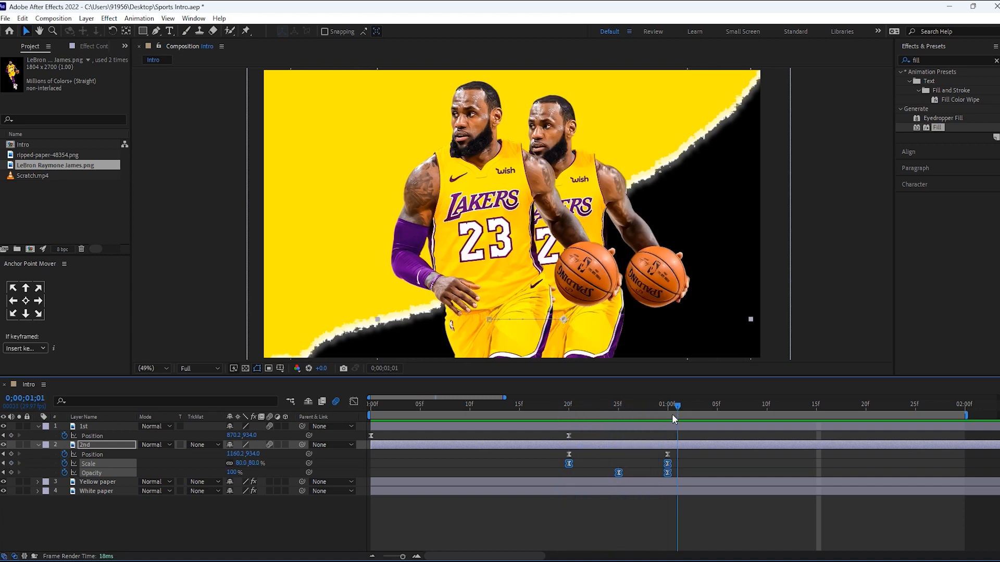
# Step: Duplicate the 2nd layer, place the copy directly below it, and rename the copy as 3rd
pyautogui.click(38, 427)
pyautogui.click(87, 436)
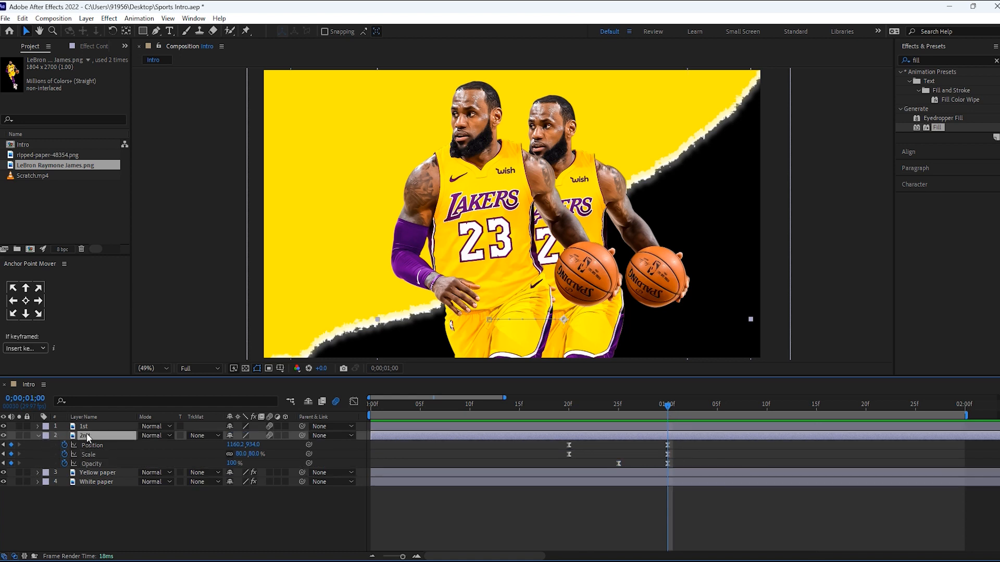
pyautogui.moveTo(86, 436); pyautogui.dragTo(87, 474)
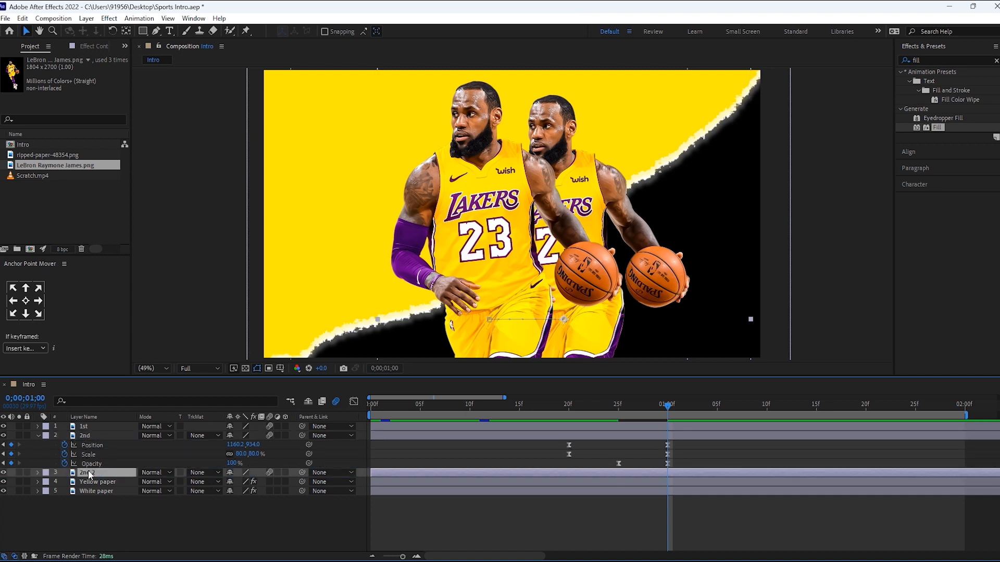
pyautogui.press('u')
pyautogui.rightClick(88, 470)
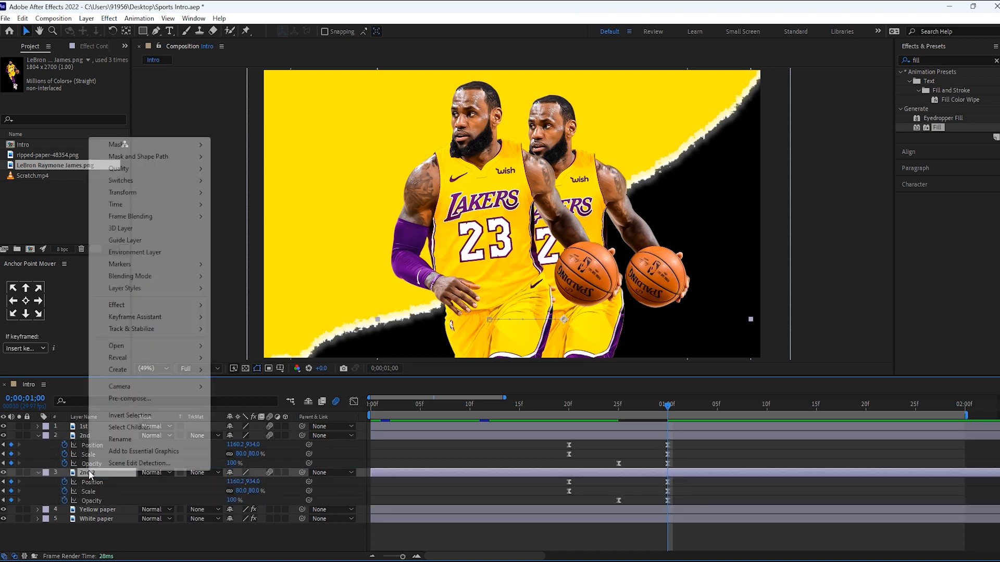
pyautogui.click(119, 440)
pyautogui.write('3rd')
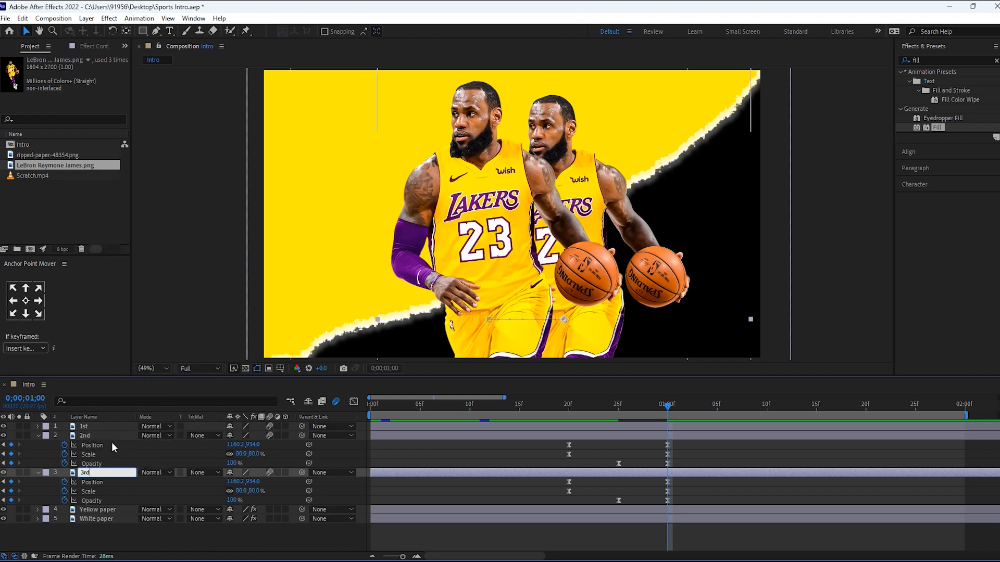
pyautogui.click(147, 541)
# Step: Shift all of the 3rd layer's keyframes five frames later so that they end at 1:05
pyautogui.click(77, 471)
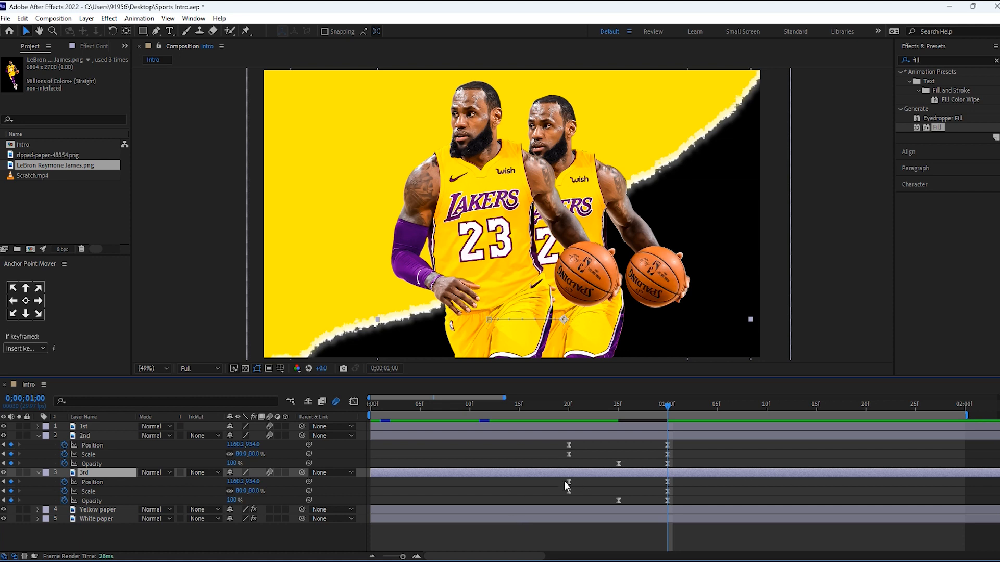
pyautogui.moveTo(552, 476); pyautogui.dragTo(712, 501)
pyautogui.moveTo(670, 407); pyautogui.dragTo(721, 421)
pyautogui.click(751, 489)
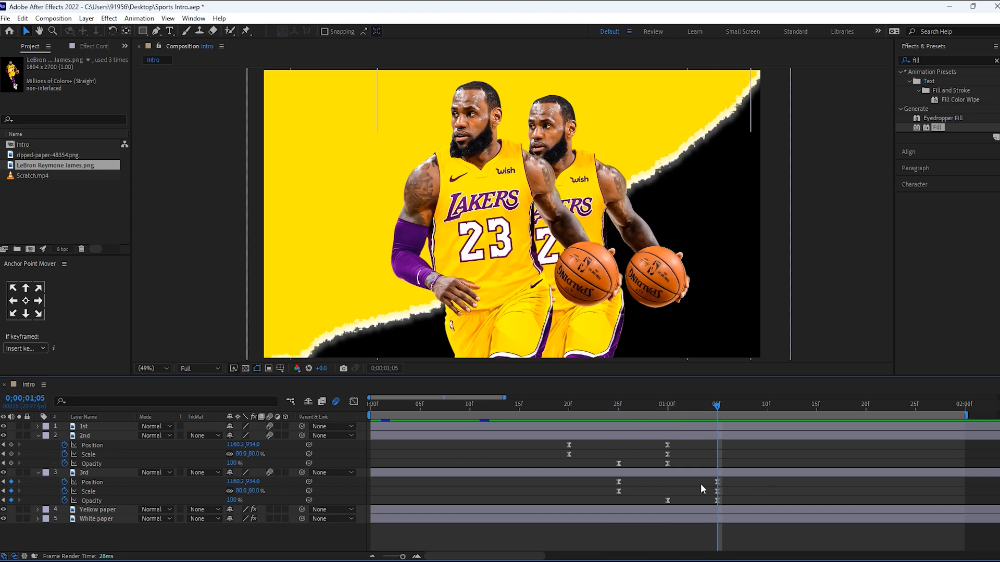
# Step: Offset both of the 3rd layer's position keyframes to the right, reaching an X position of about 1412.2 at 1:05
pyautogui.click(92, 482)
pyautogui.moveTo(235, 482); pyautogui.dragTo(383, 494)
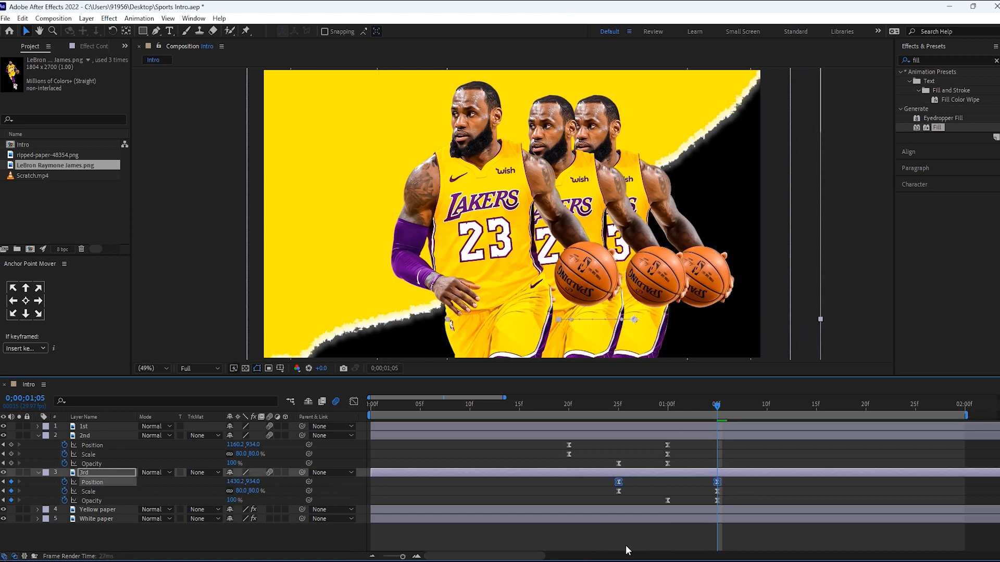
pyautogui.moveTo(237, 482); pyautogui.dragTo(225, 485)
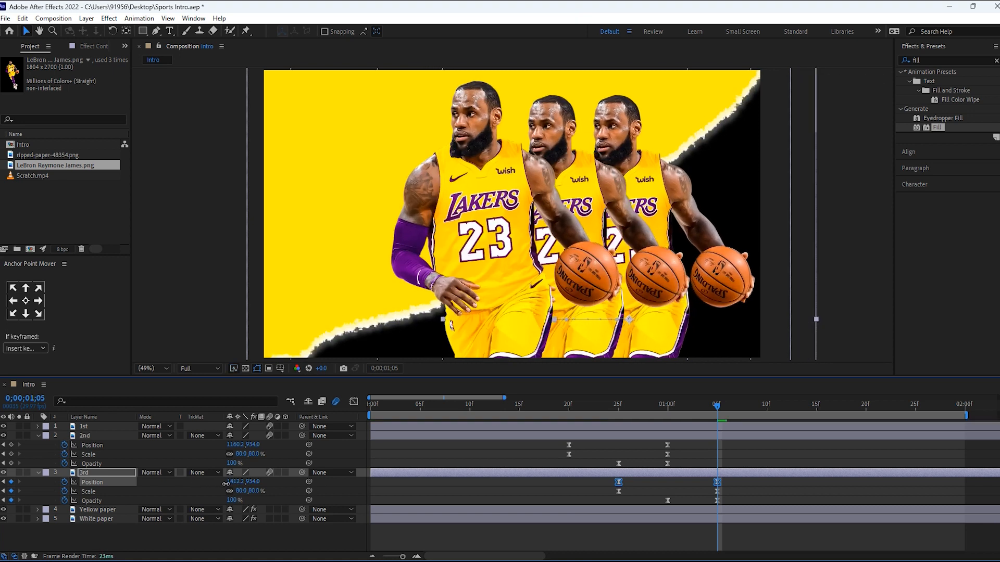
# Step: Set the 3rd layer's scale to 75% and its X position to about 1437.2 at 1:05
pyautogui.click(240, 490)
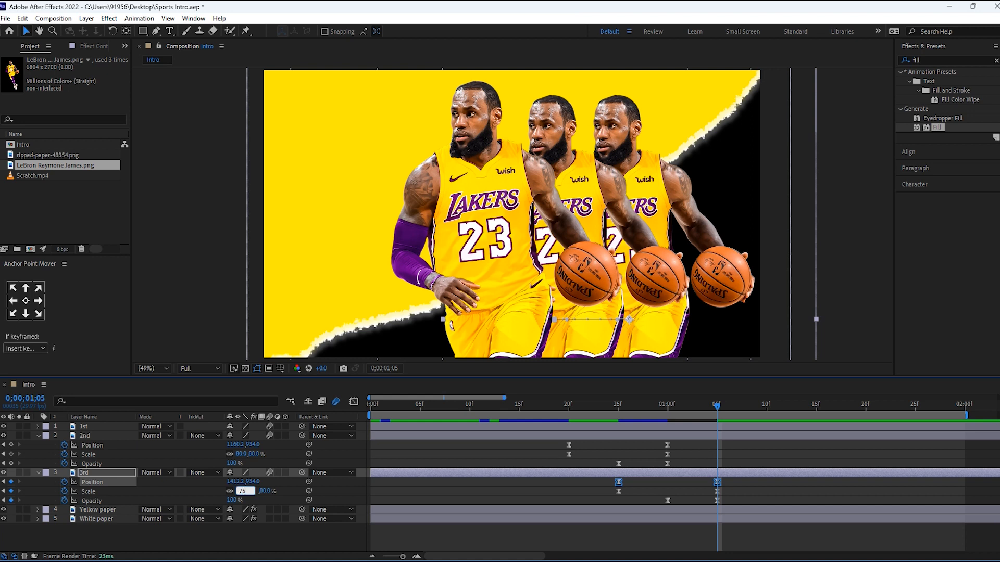
pyautogui.write('75')
pyautogui.press('Return')
pyautogui.moveTo(233, 482); pyautogui.dragTo(246, 482)
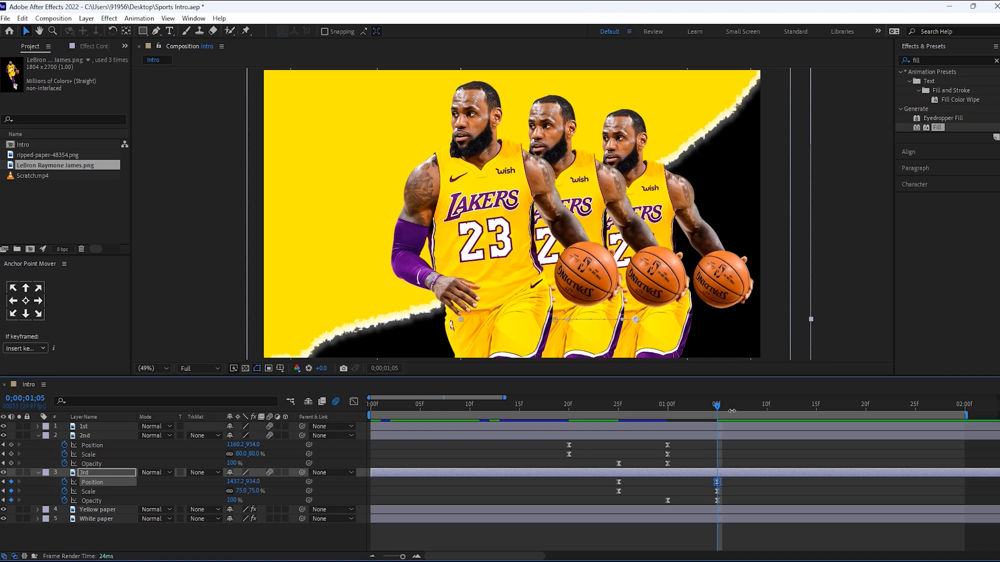
# Step: Preview the animation with all three player layers
pyautogui.moveTo(714, 409); pyautogui.dragTo(565, 415)
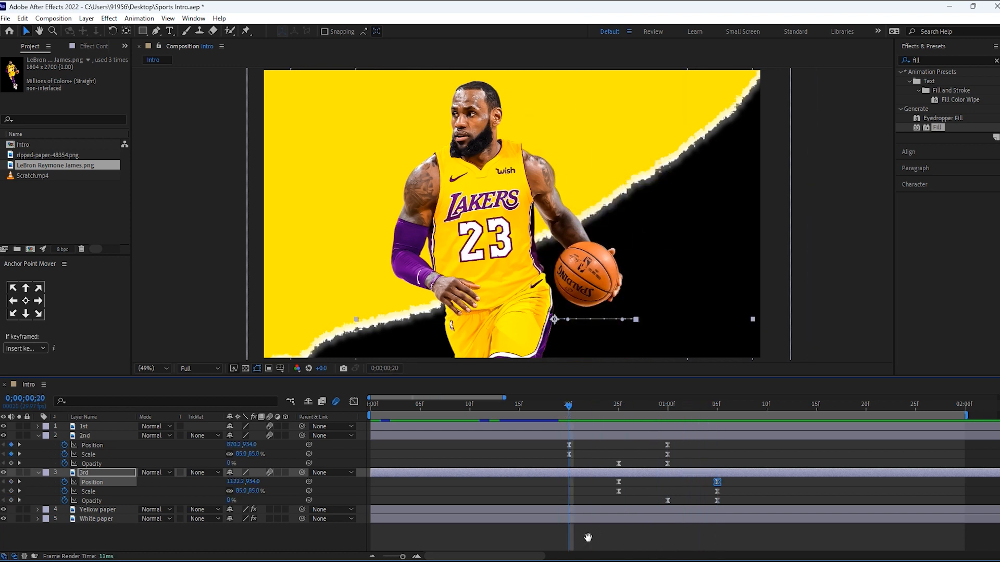
pyautogui.press('space')
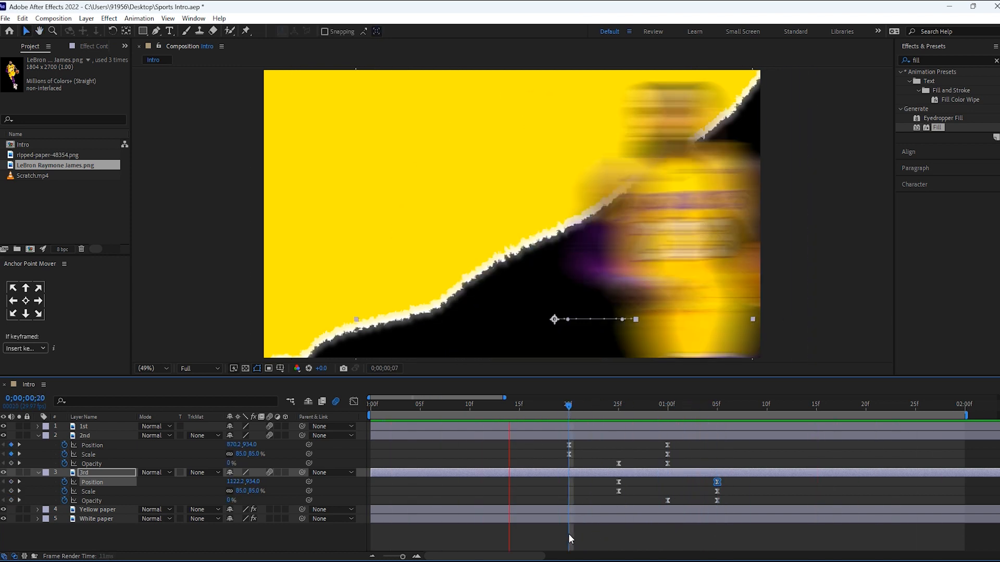
# Step: Collapse the 2nd and 3rd layers' properties and preview the two-second animation from the beginning
pyautogui.press('space')
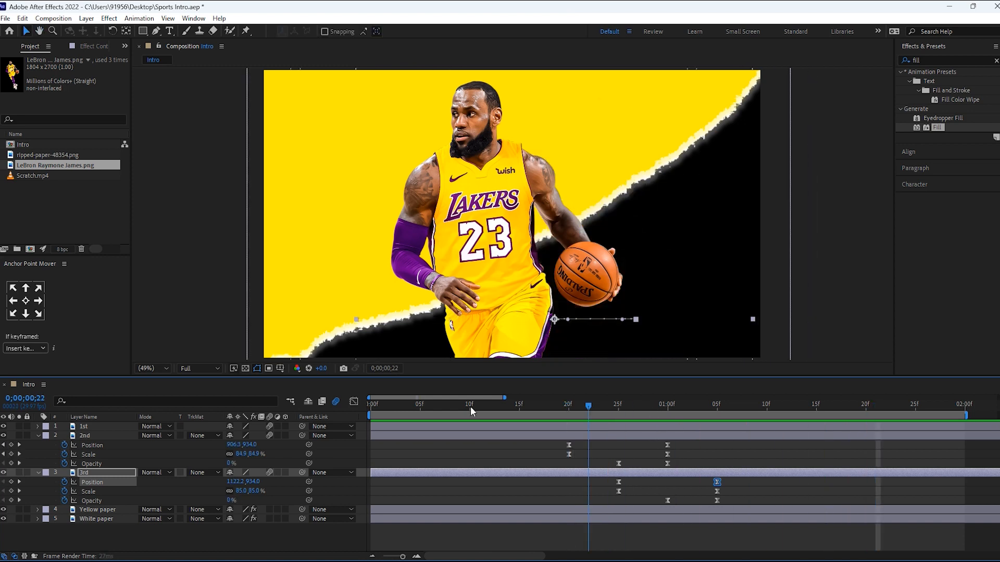
pyautogui.press('Home')
pyautogui.click(290, 548)
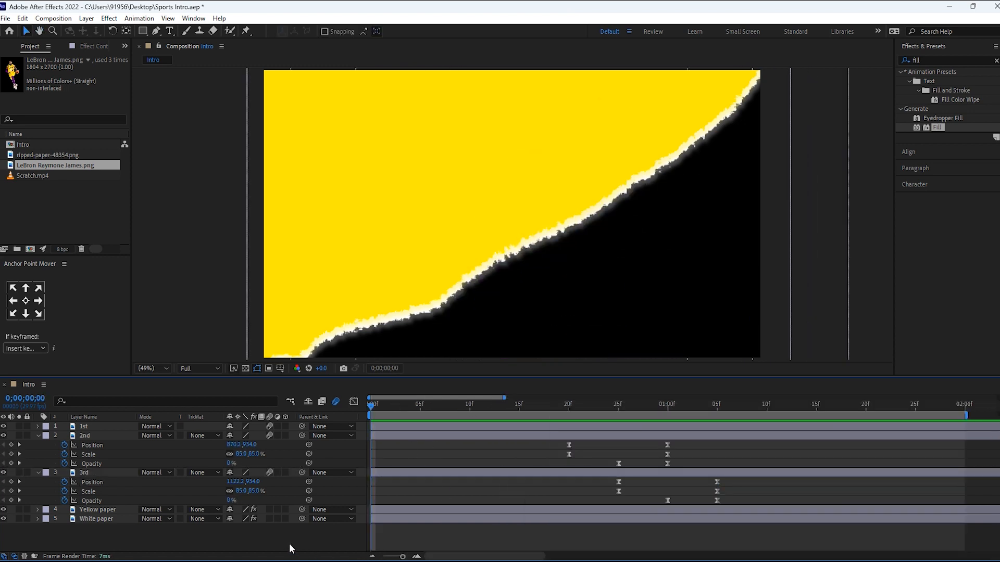
pyautogui.moveTo(402, 557); pyautogui.dragTo(383, 556)
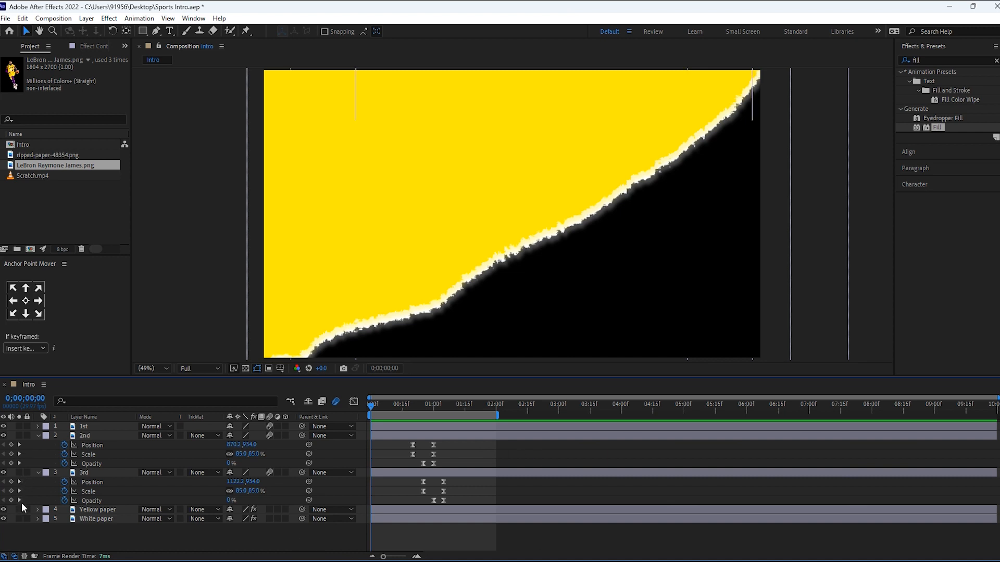
pyautogui.click(38, 436)
pyautogui.click(35, 445)
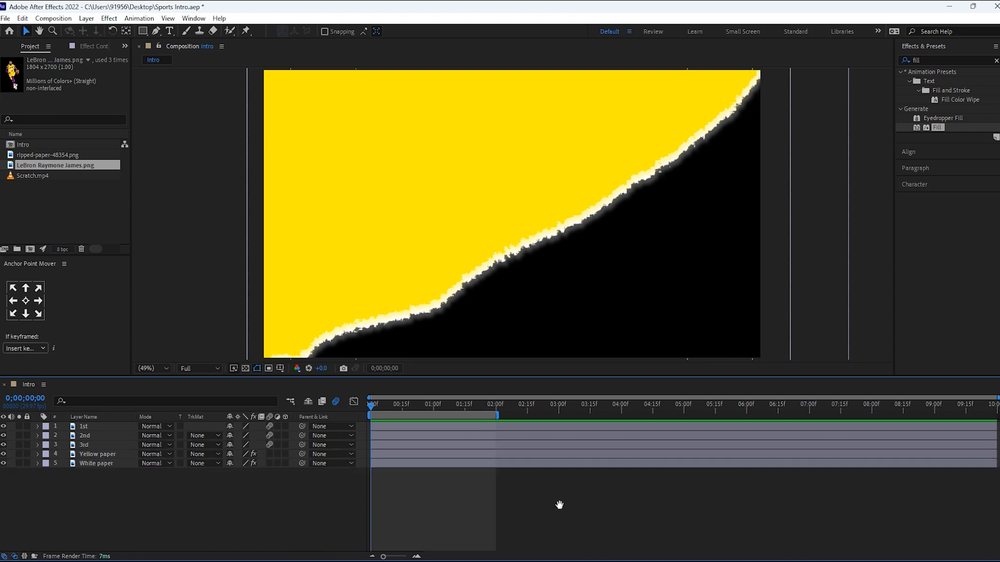
pyautogui.press('space')
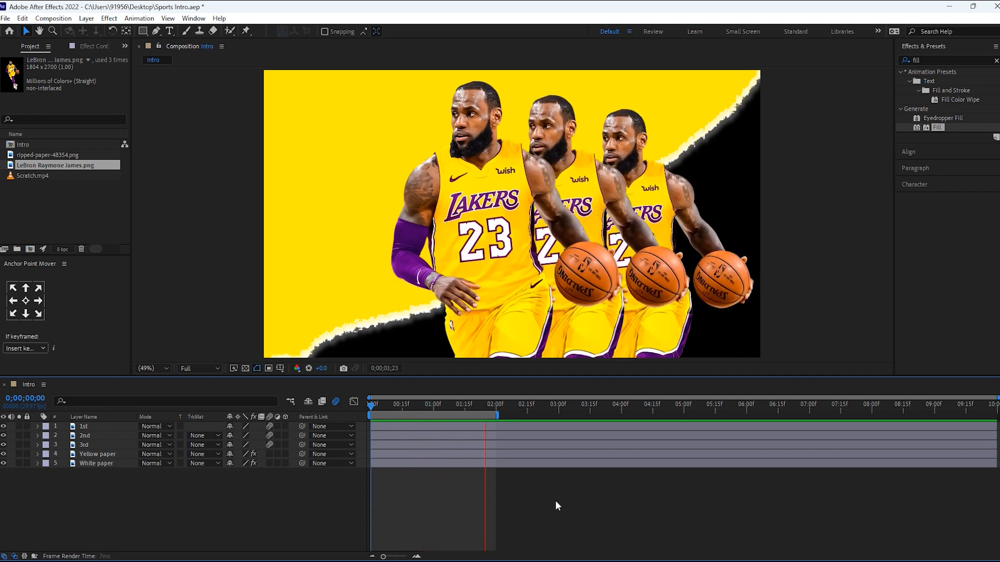
# Step: Apply the Tint effect to the 2nd player layer
pyautogui.click(423, 409)
pyautogui.click(423, 435)
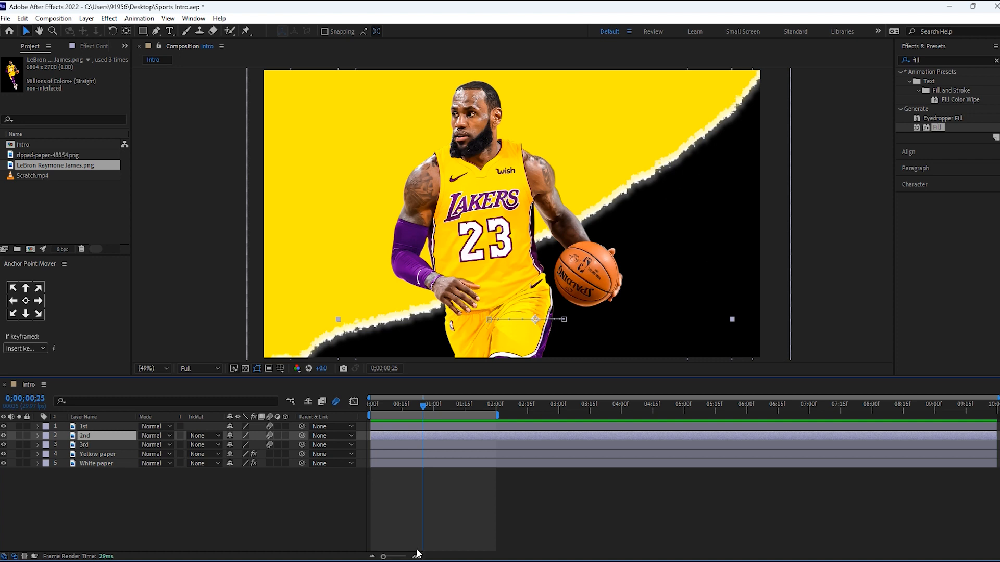
pyautogui.moveTo(931, 60); pyautogui.dragTo(765, 54)
pyautogui.write('t')
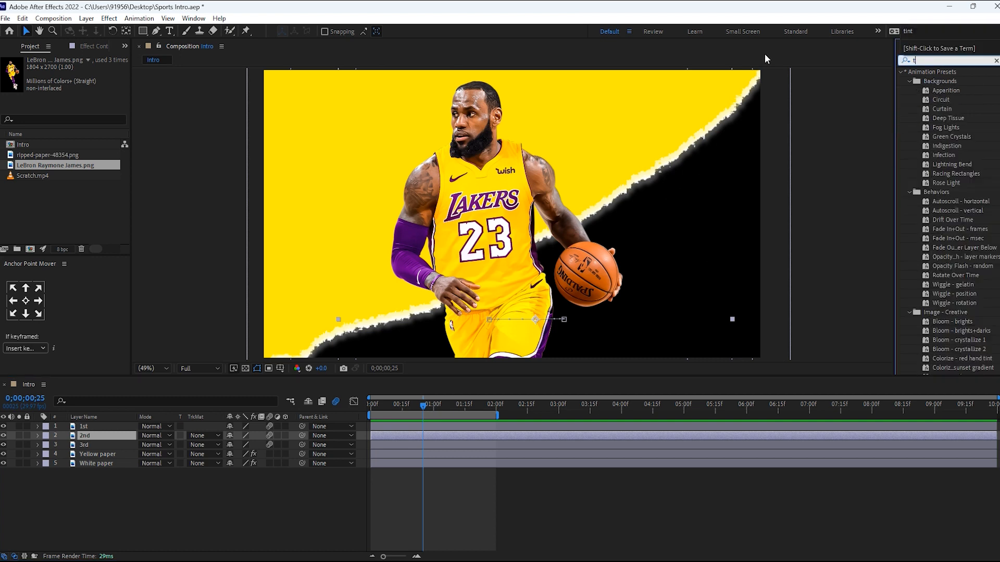
pyautogui.write('int')
pyautogui.moveTo(934, 107); pyautogui.dragTo(114, 437)
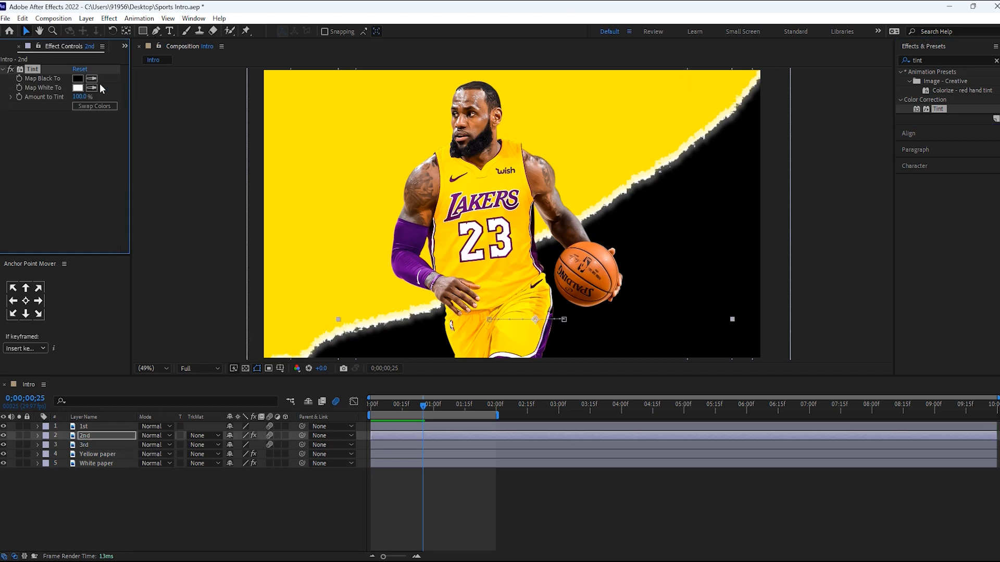
# Step: Set the 2nd layer's Map White To tint to the player's sleeve purple, lightened to B65ACF
pyautogui.click(424, 284)
pyautogui.moveTo(427, 408); pyautogui.dragTo(465, 411)
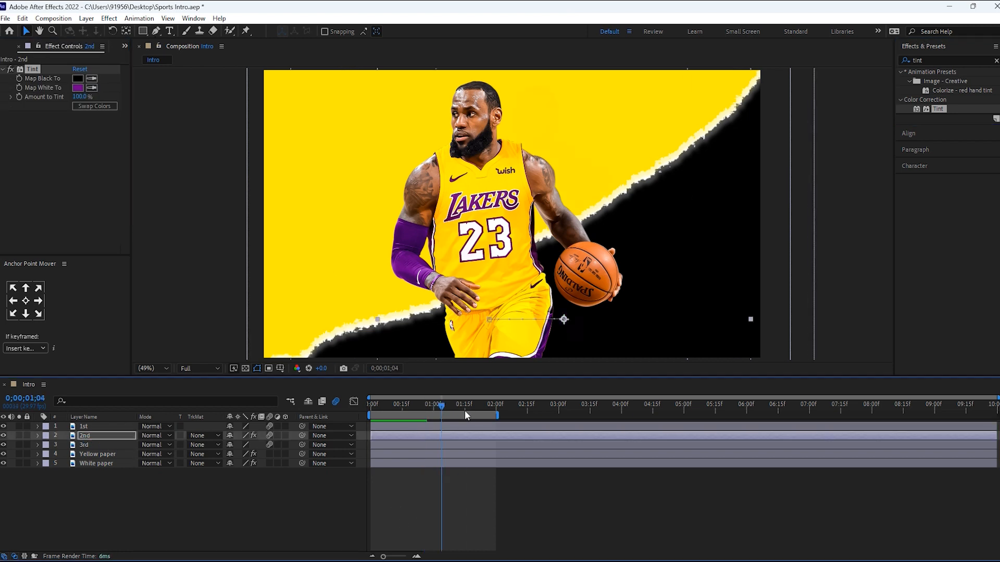
pyautogui.click(78, 88)
pyautogui.moveTo(728, 225)
pyautogui.mouseDown()
pyautogui.moveTo(742, 248)
pyautogui.moveTo(729, 212)
pyautogui.mouseUp()
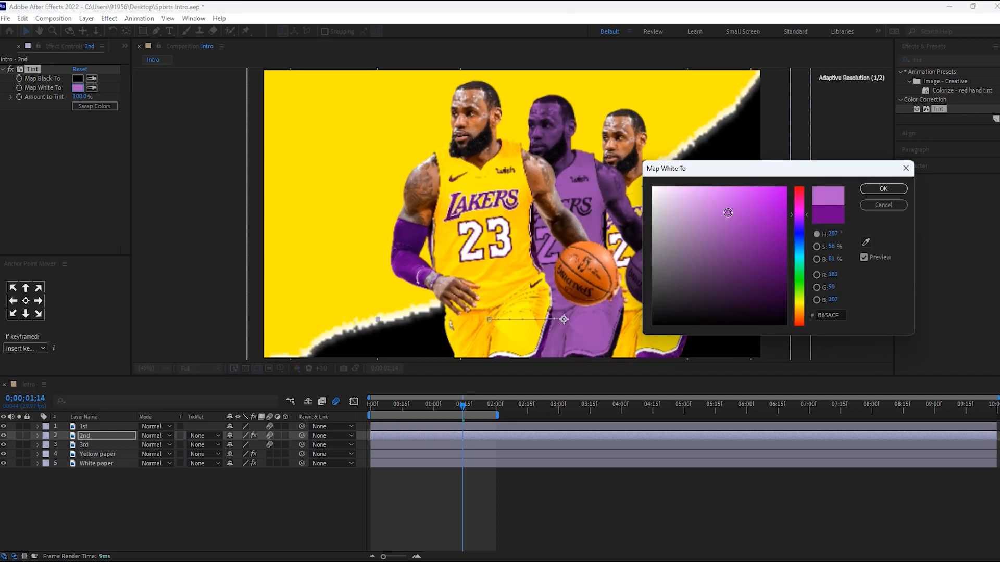
pyautogui.click(889, 187)
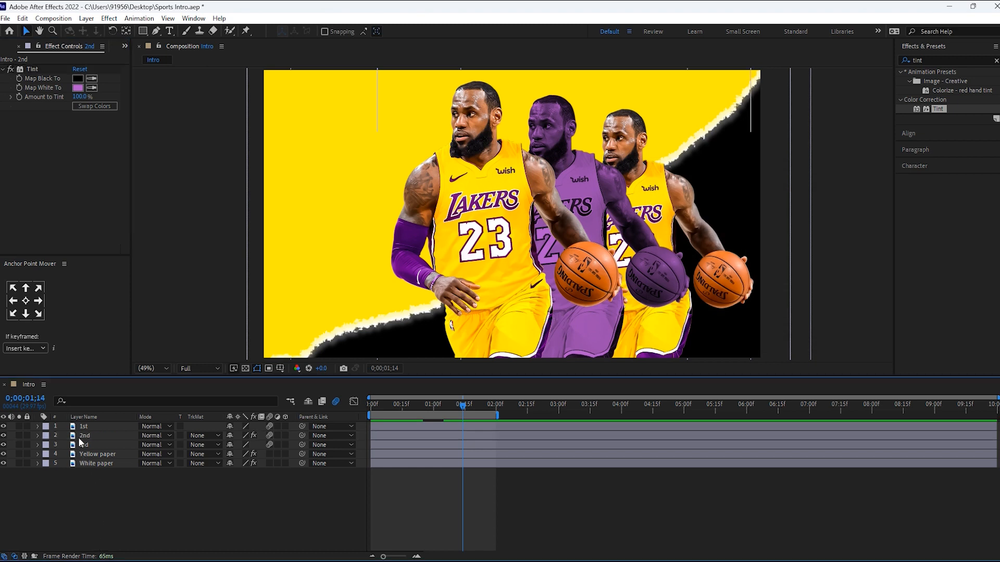
# Step: Copy the purple Tint effect from the 2nd layer to the 3rd layer
pyautogui.click(30, 69)
pyautogui.hotkey('ctrl', 'c')
pyautogui.click(83, 445)
pyautogui.hotkey('ctrl', 'v')
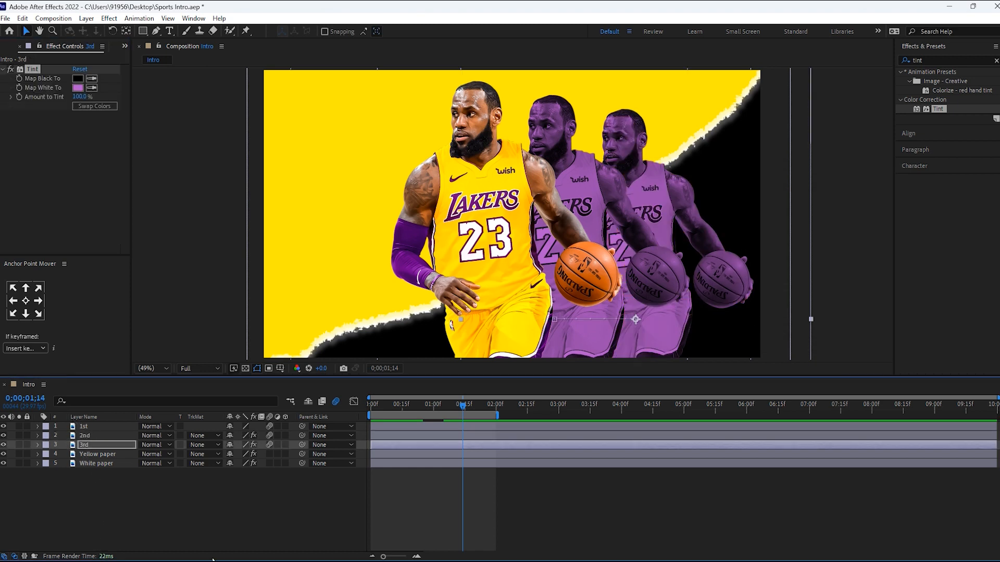
pyautogui.click(246, 508)
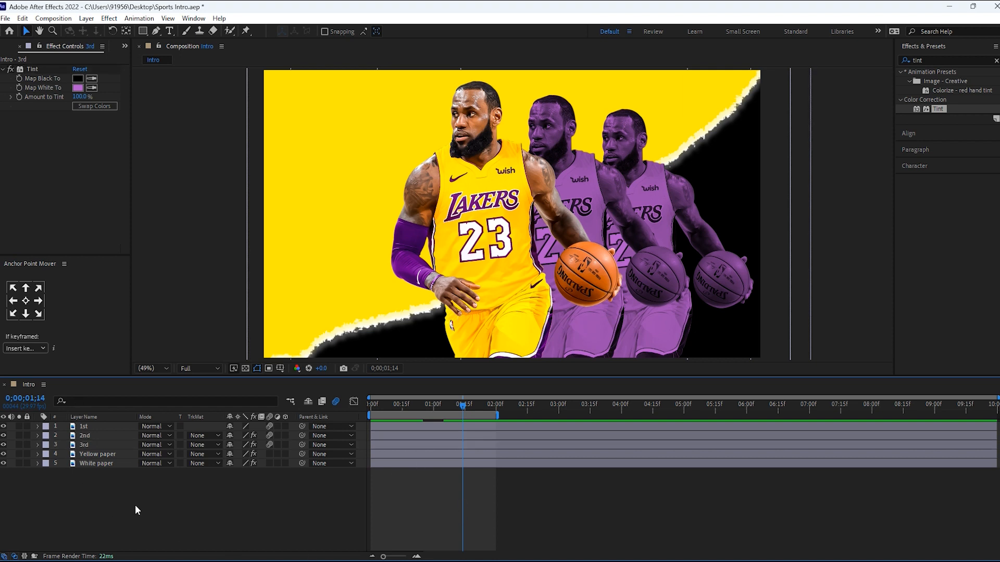
# Step: Create a black 1920 × 1080 px solid named BG and place it beneath all the other layers
pyautogui.rightClick(64, 490)
pyautogui.moveTo(156, 357)
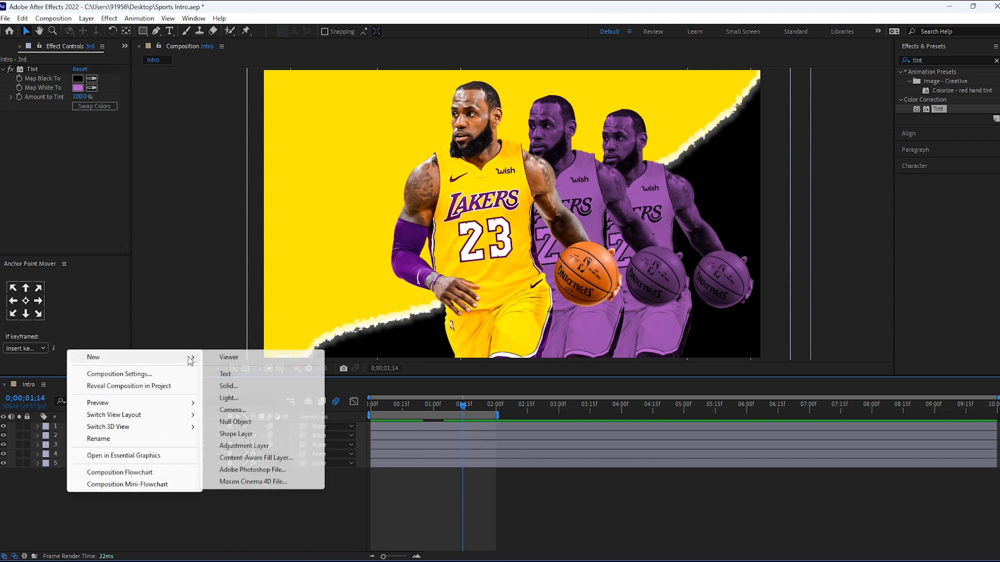
pyautogui.click(229, 386)
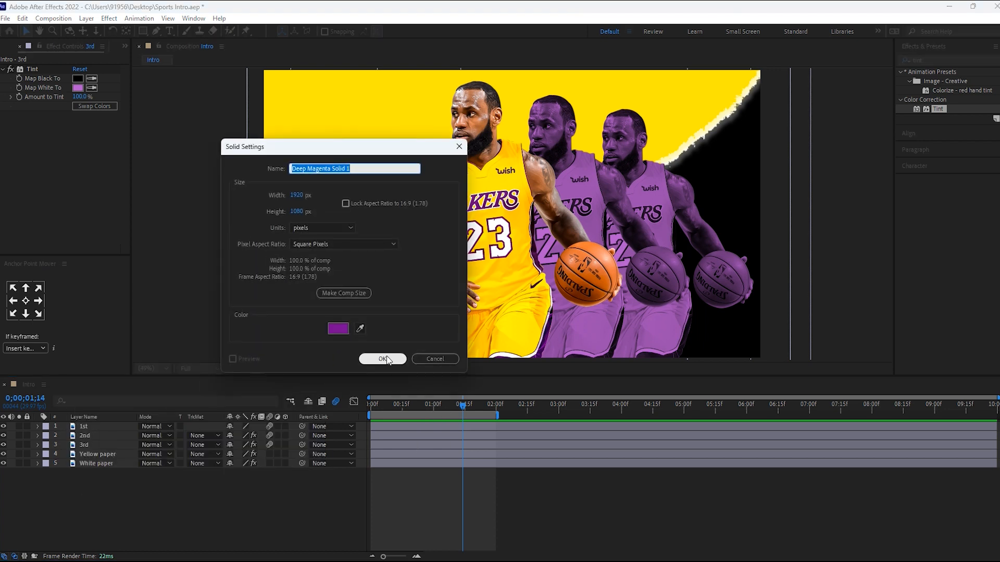
pyautogui.click(383, 356)
pyautogui.click(339, 328)
pyautogui.click(654, 324)
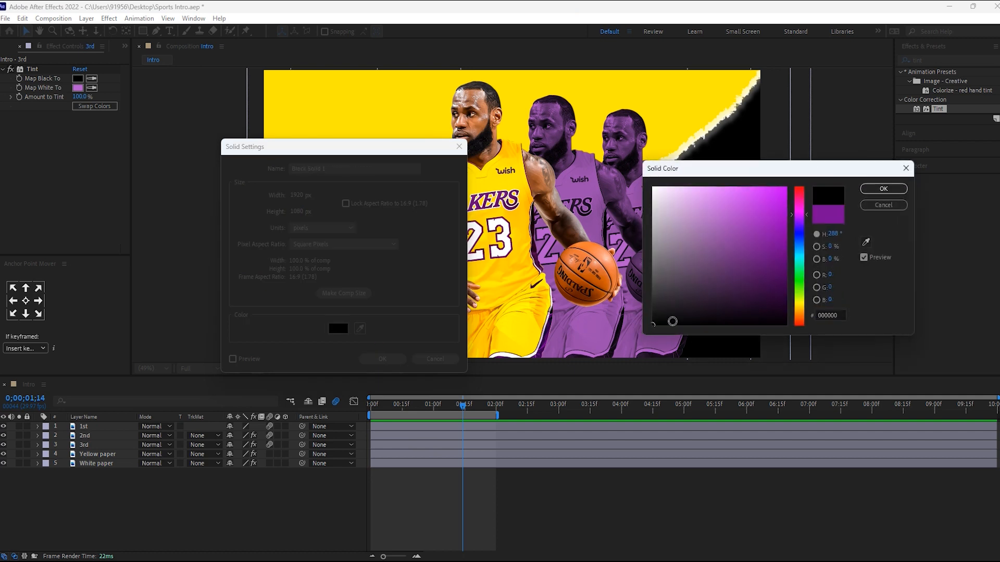
pyautogui.click(883, 190)
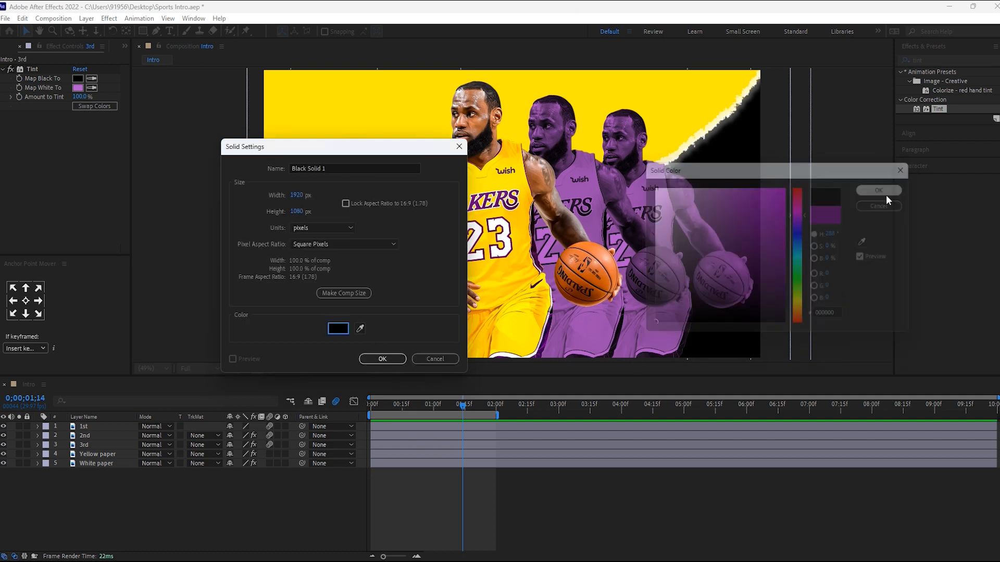
pyautogui.click(347, 168)
pyautogui.write('B')
pyautogui.press('Return')
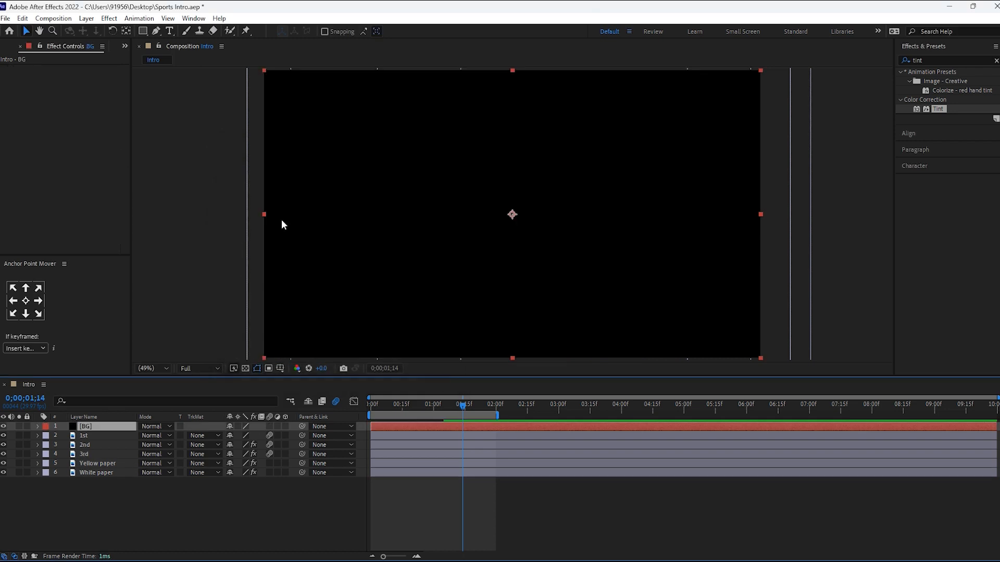
pyautogui.moveTo(98, 427); pyautogui.dragTo(97, 479)
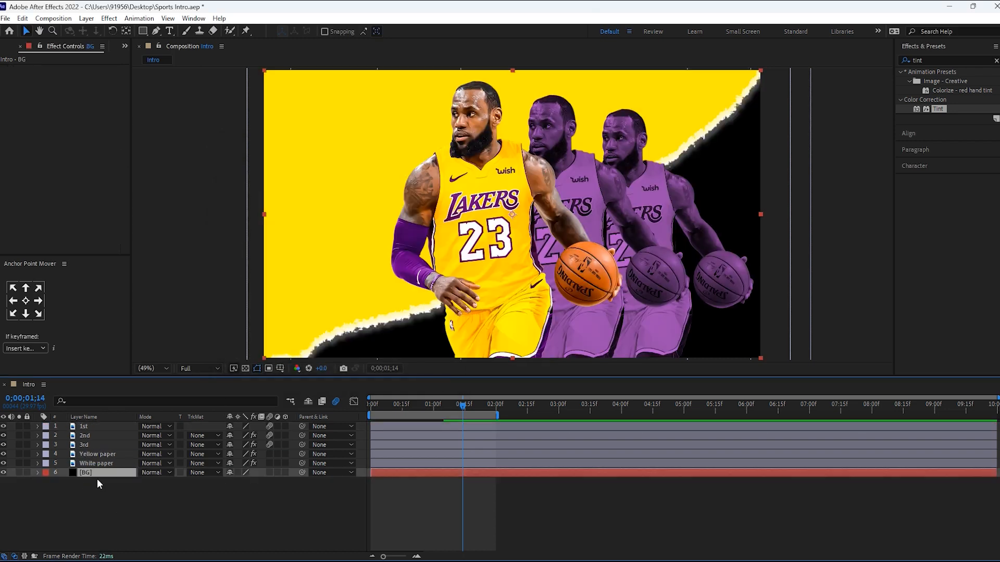
# Step: Apply the Gradient Ramp effect to the BG layer
pyautogui.click(932, 63)
pyautogui.write('ramp')
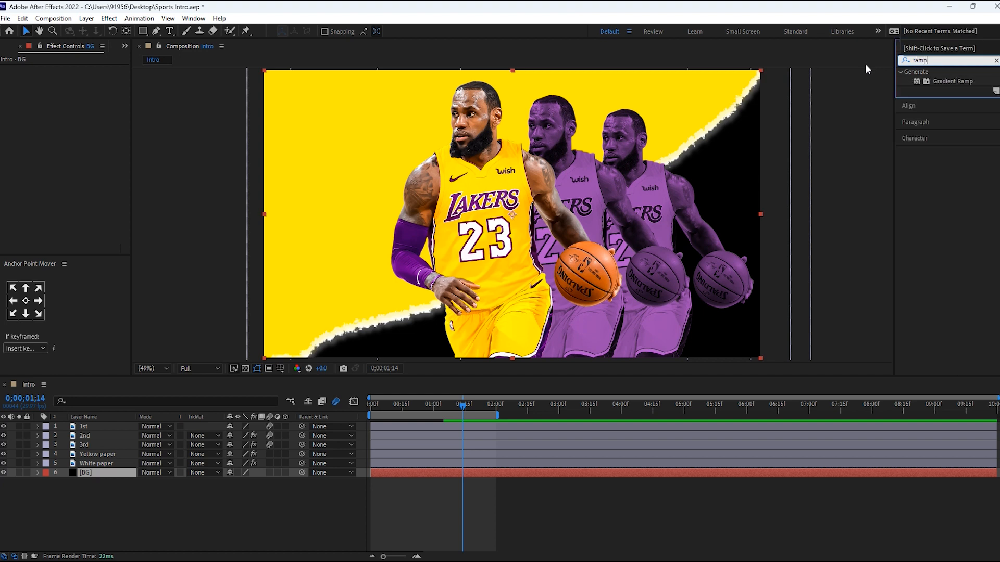
pyautogui.moveTo(937, 80); pyautogui.dragTo(109, 472)
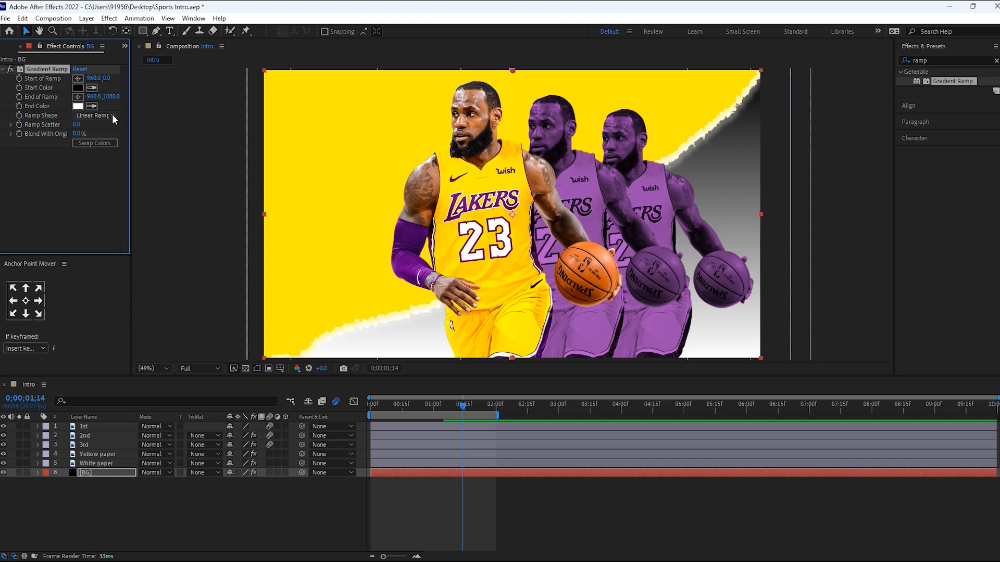
# Step: Set the BG gradient's start color to a dark purple sampled from the player's sleeve
pyautogui.click(80, 88)
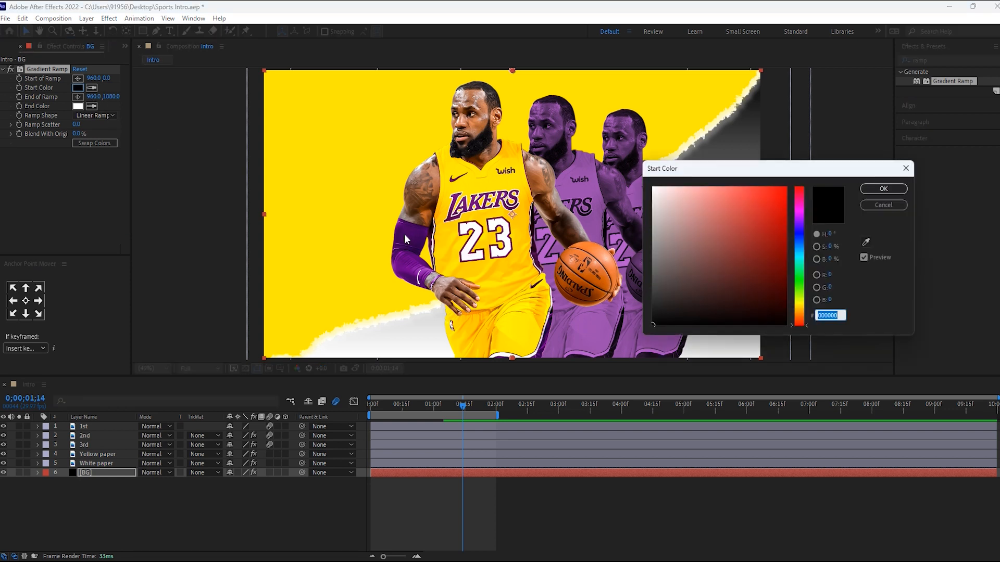
pyautogui.click(866, 241)
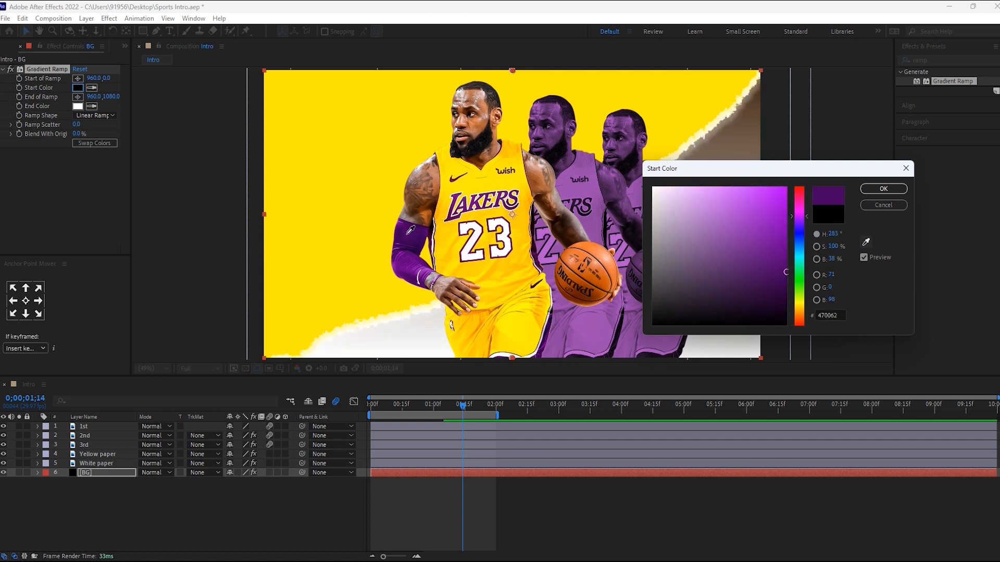
pyautogui.click(403, 227)
pyautogui.click(884, 189)
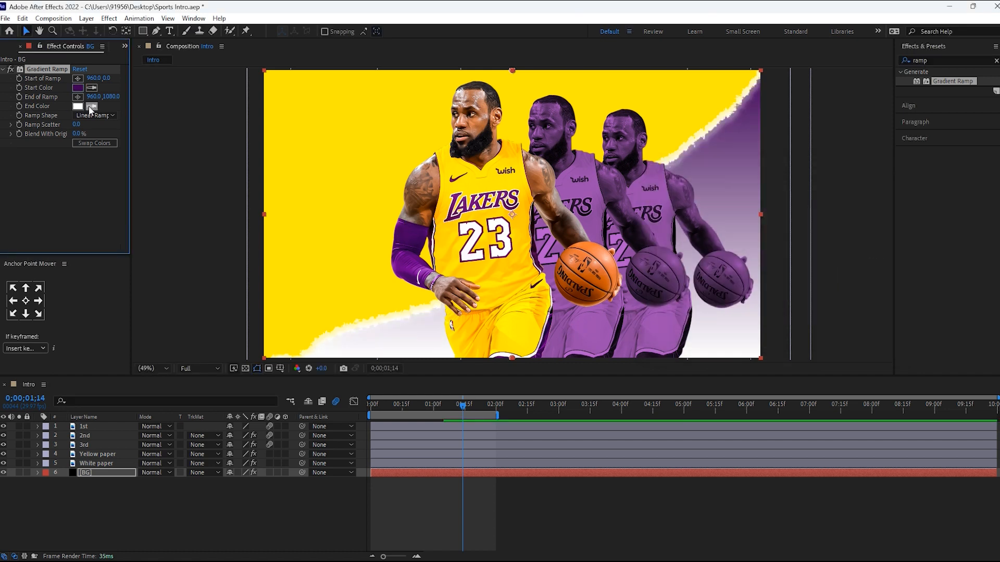
# Step: Set the BG gradient's end color to the lighter purple 750B92
pyautogui.click(79, 107)
pyautogui.click(866, 242)
pyautogui.moveTo(783, 254); pyautogui.dragTo(777, 246)
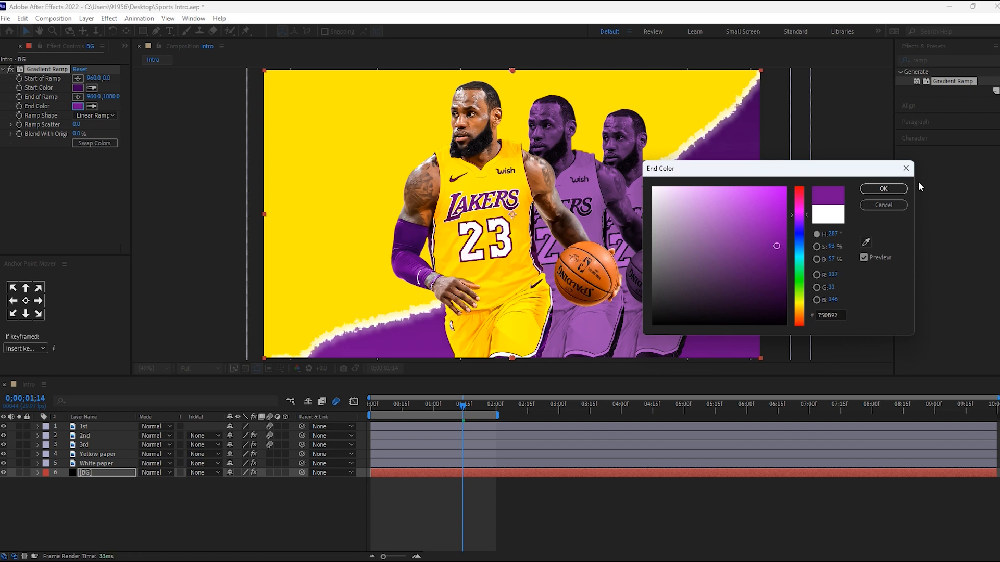
pyautogui.click(884, 189)
pyautogui.click(326, 511)
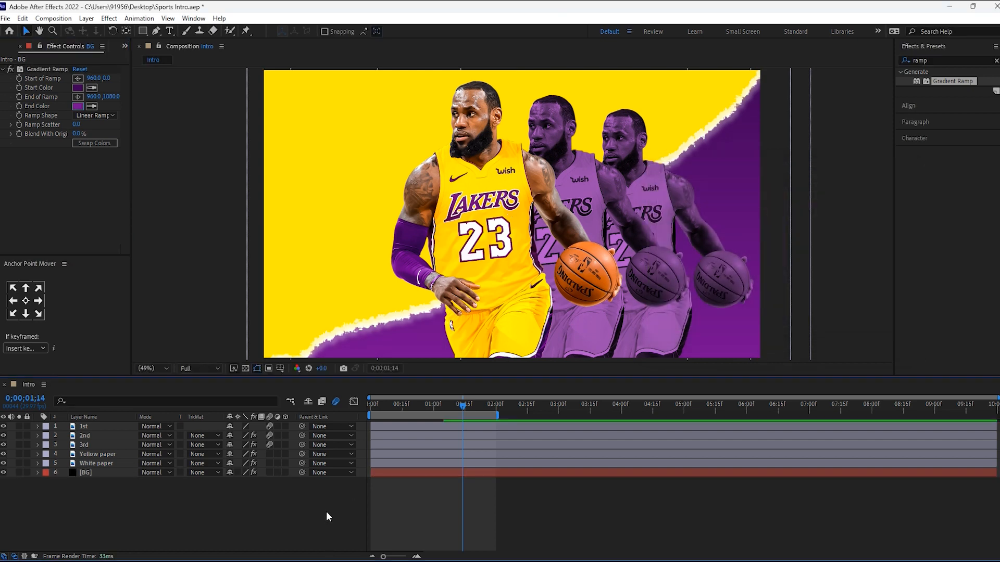
# Step: Make the BG gradient diagonal, starting at about (-36, -48) and ending at about (1964, 1132), just outside opposite corners of the frame
pyautogui.scroll(-2, 565, 304)
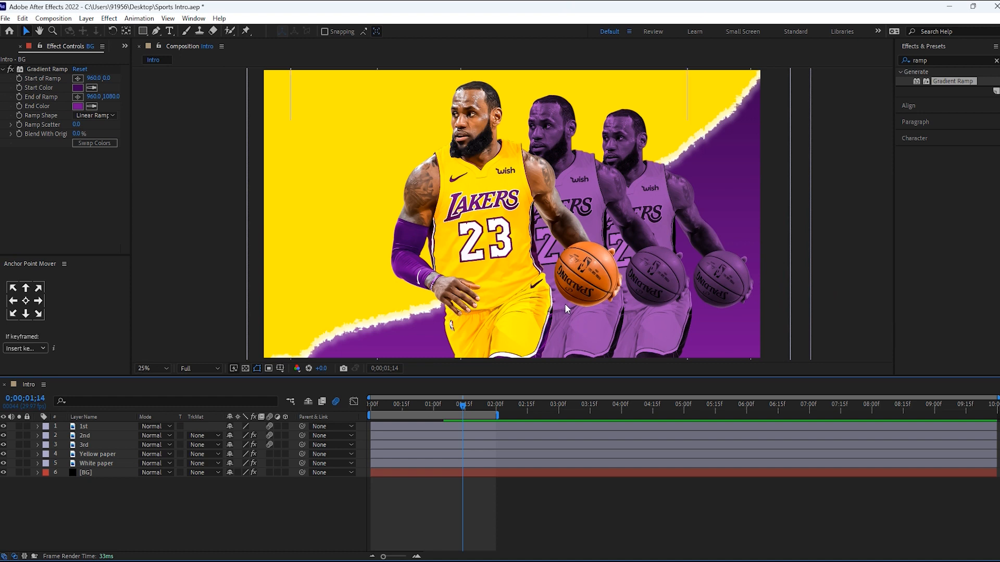
pyautogui.click(40, 70)
pyautogui.moveTo(512, 287); pyautogui.dragTo(644, 295)
pyautogui.moveTo(512, 141); pyautogui.dragTo(382, 137)
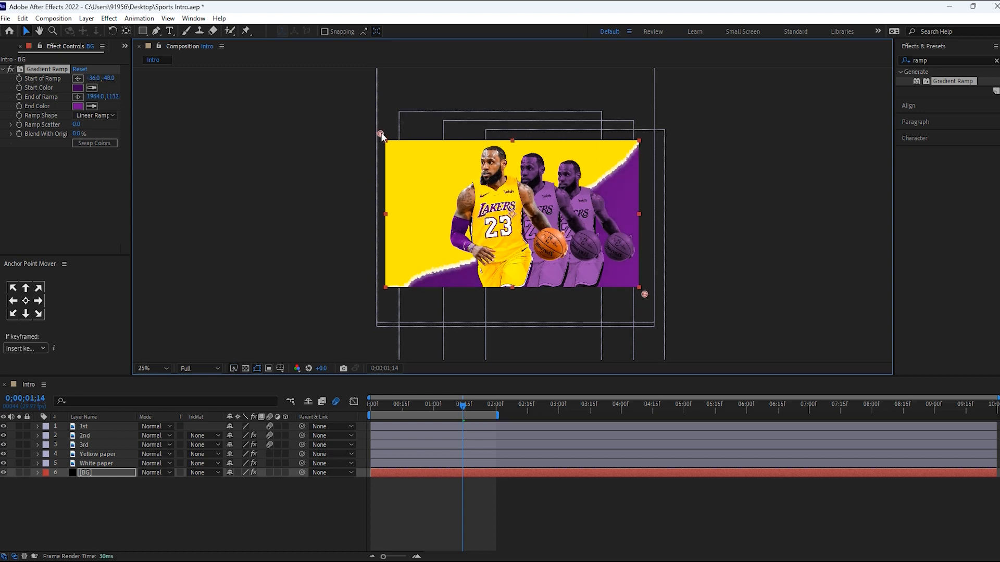
pyautogui.click(232, 518)
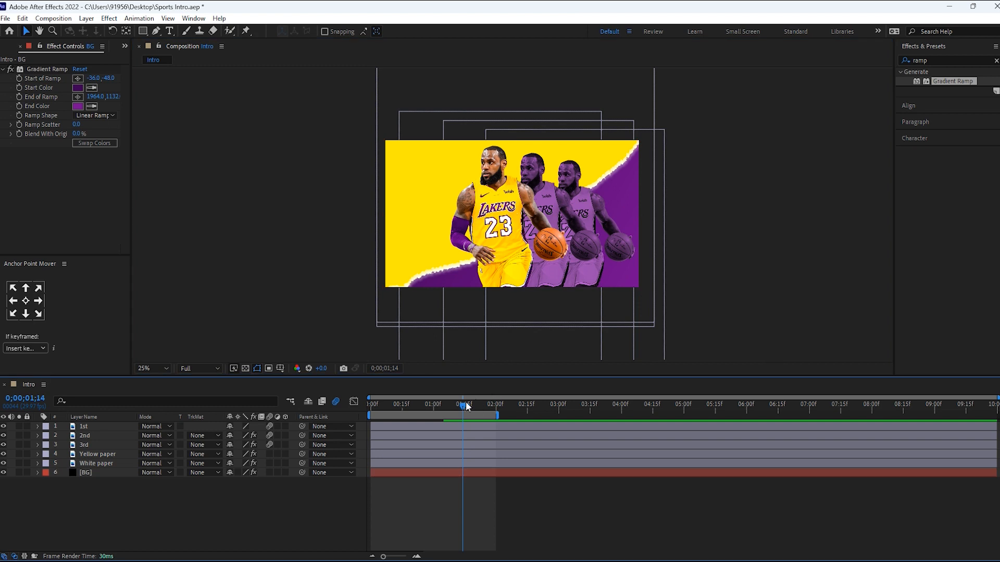
# Step: Fit the composition in the viewer and preview the intro with its purple gradient background
pyautogui.moveTo(467, 407); pyautogui.dragTo(380, 406)
pyautogui.click(163, 370)
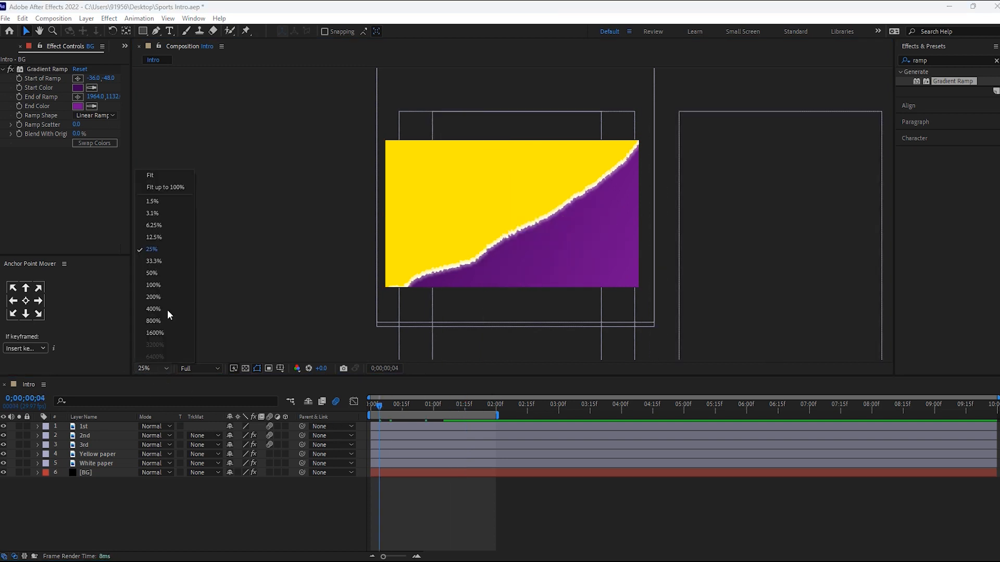
pyautogui.click(168, 187)
pyautogui.click(305, 536)
pyautogui.press('space')
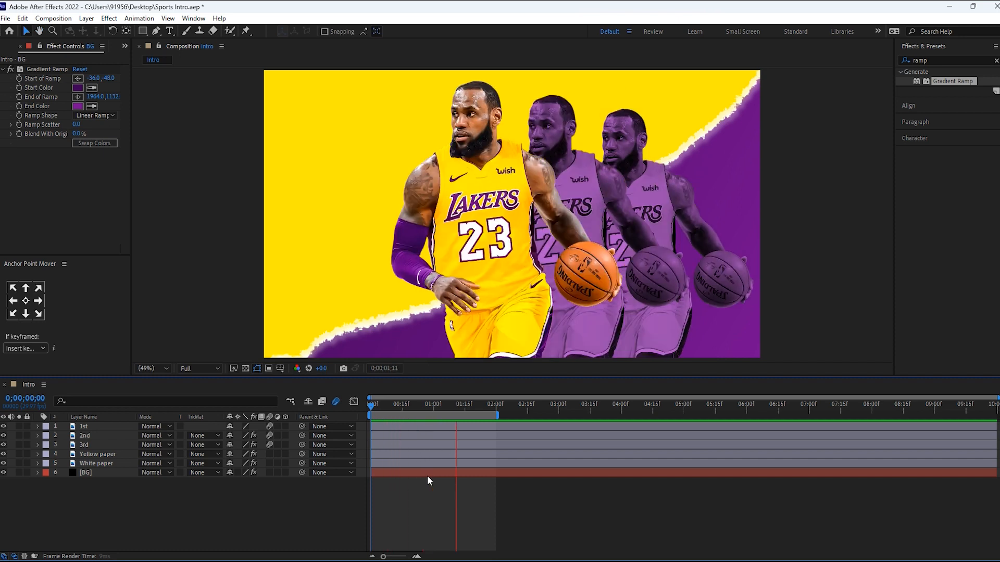
pyautogui.press('space')
# Step: At 1:07, reverse the BG gradient's shading with a brighter purple start color and a dark purple end color
pyautogui.moveTo(372, 405); pyautogui.dragTo(448, 417)
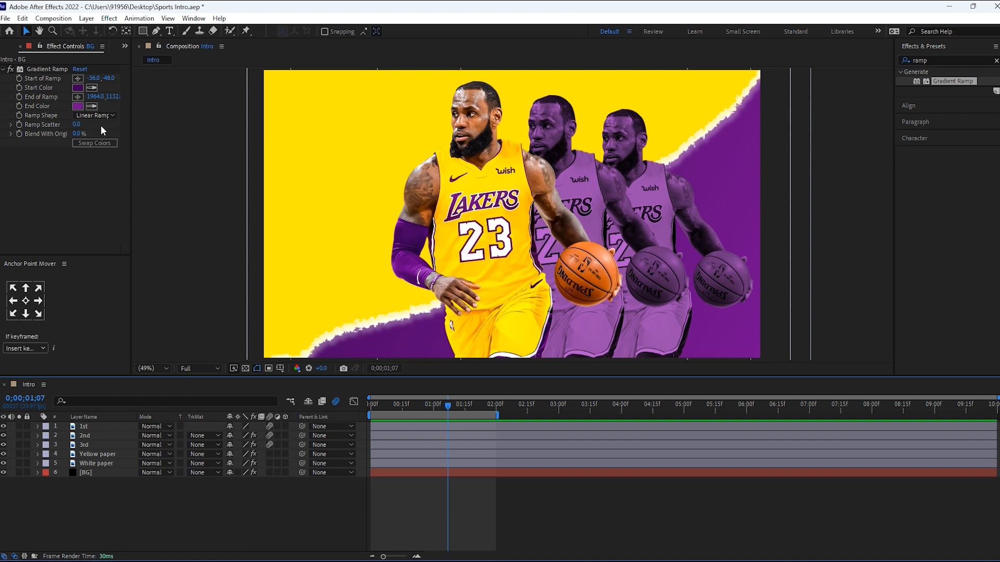
pyautogui.click(78, 107)
pyautogui.moveTo(776, 249)
pyautogui.mouseDown()
pyautogui.moveTo(785, 274)
pyautogui.moveTo(778, 249)
pyautogui.mouseUp()
pyautogui.click(884, 188)
pyautogui.click(78, 87)
pyautogui.click(884, 188)
pyautogui.click(604, 518)
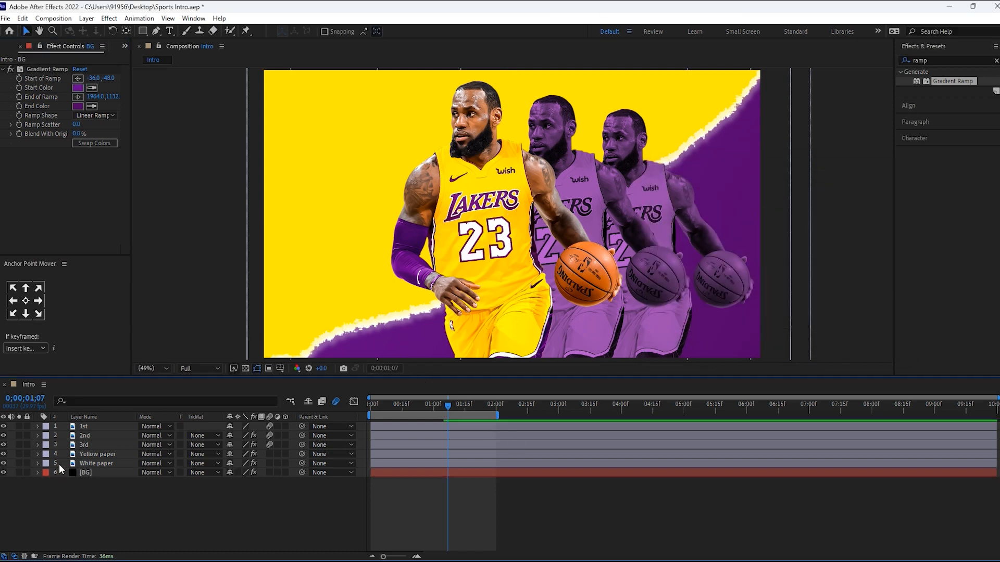
# Step: Pre-compose the Yellow paper and White paper layers into a composition named "Down paper"
pyautogui.moveTo(11, 454); pyautogui.dragTo(14, 464)
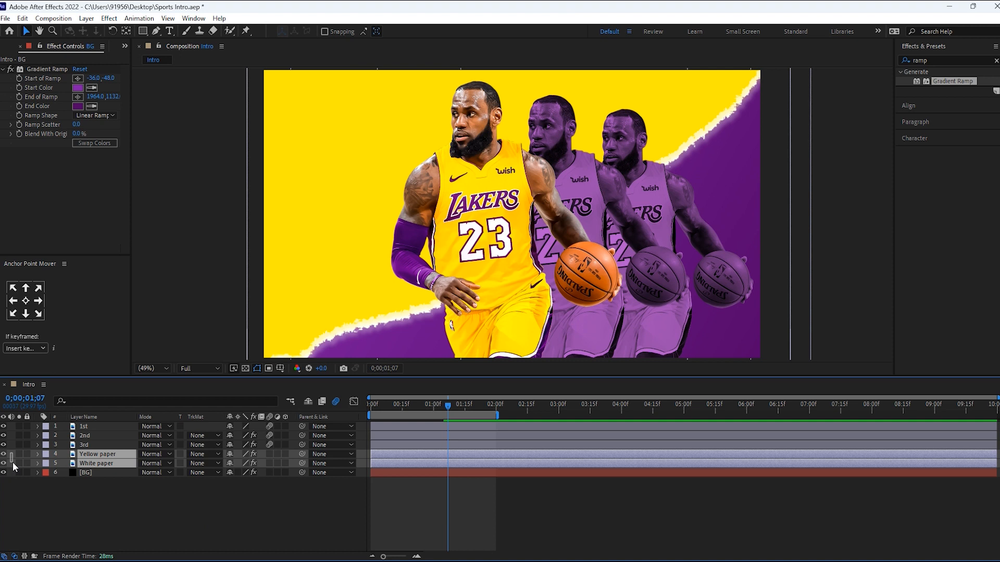
pyautogui.rightClick(117, 465)
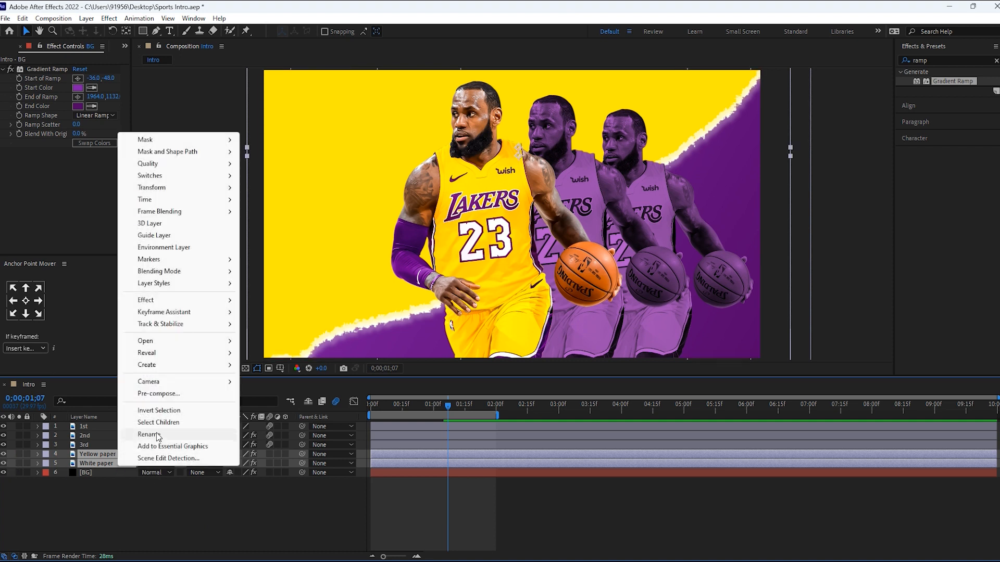
pyautogui.click(150, 395)
pyautogui.write('Down paper')
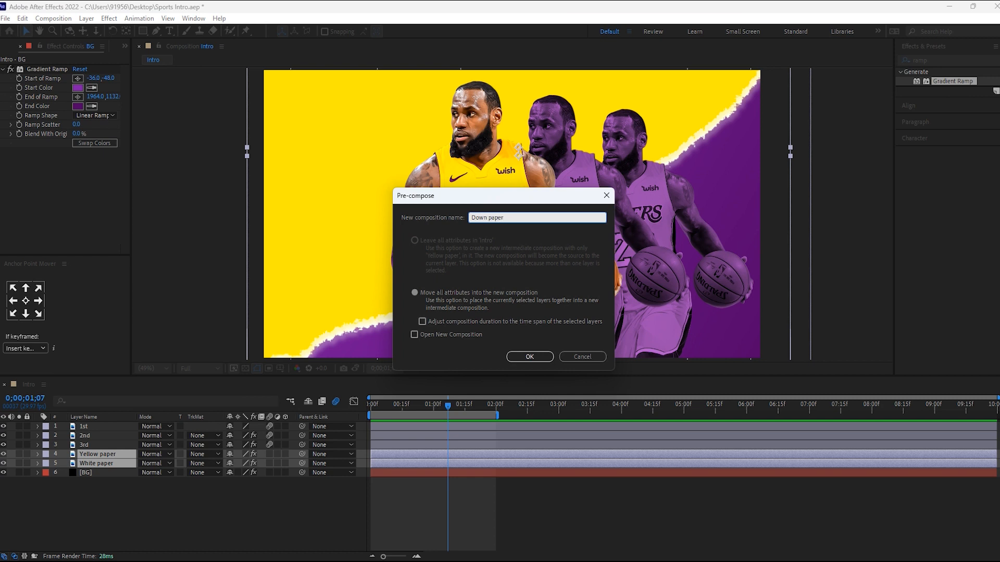
pyautogui.click(539, 358)
pyautogui.click(92, 523)
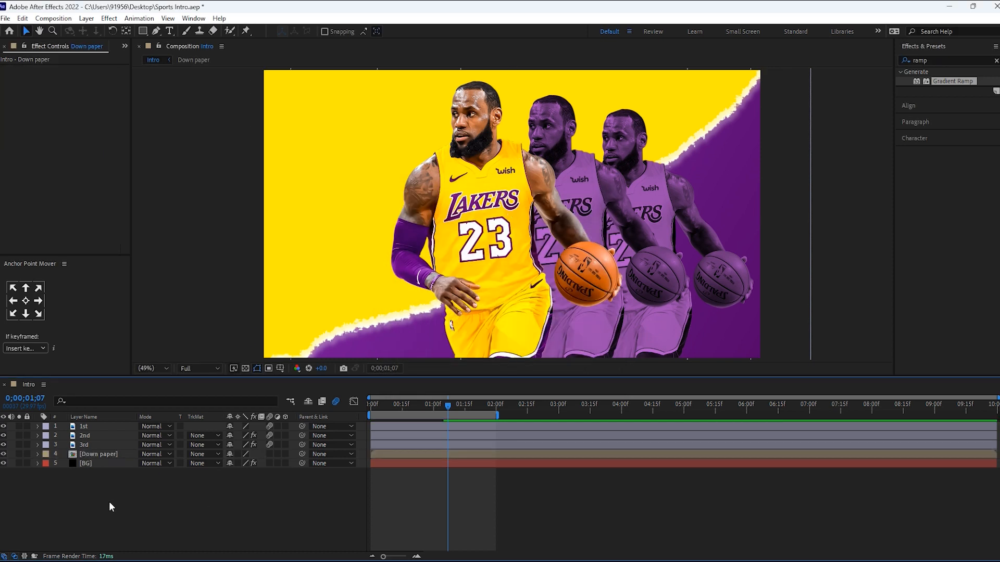
# Step: Apply the Stylize Glow effect to the BG layer
pyautogui.click(89, 463)
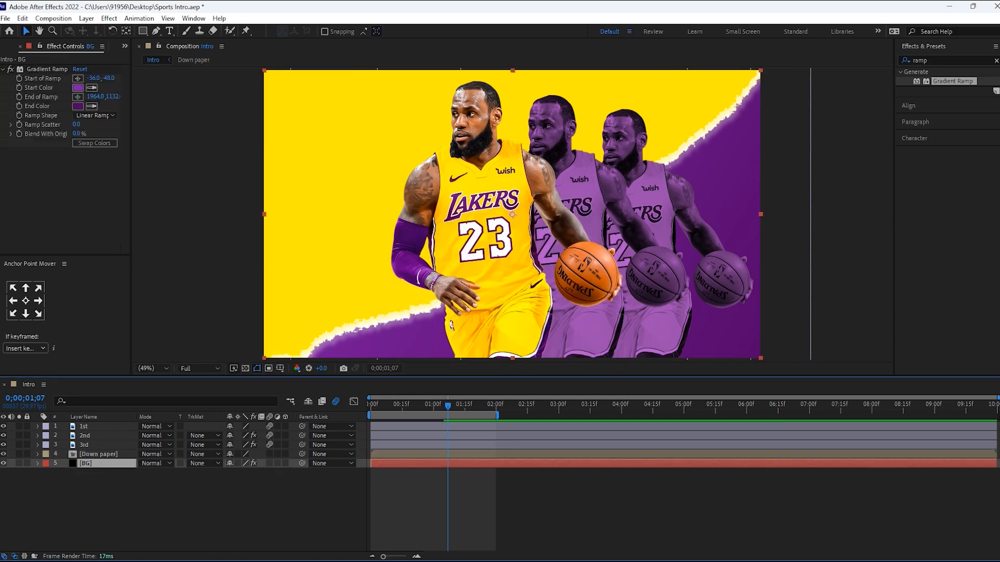
pyautogui.doubleClick(937, 59)
pyautogui.write('g')
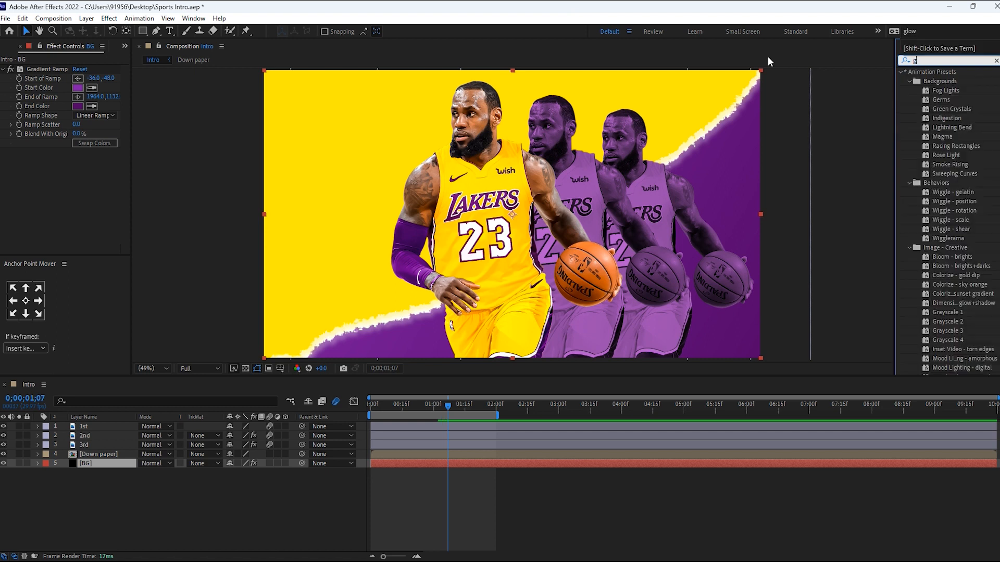
pyautogui.write('low')
pyautogui.moveTo(939, 128); pyautogui.dragTo(103, 464)
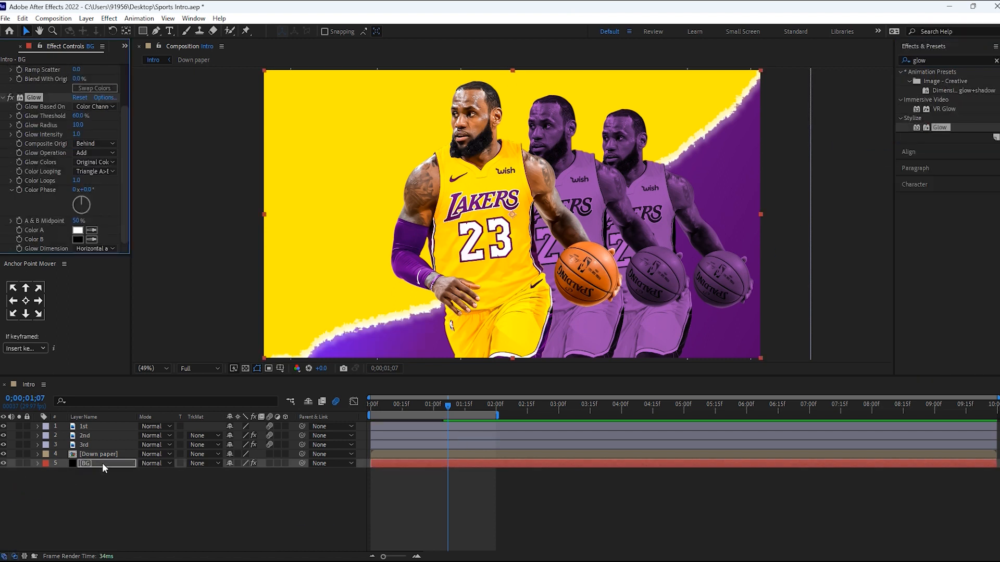
# Step: At 1:12, set the BG gradient's end color to dark purple 3E0057, sampled from the player's arm sleeve
pyautogui.moveTo(442, 408)
pyautogui.mouseDown()
pyautogui.moveTo(456, 409)
pyautogui.moveTo(428, 411)
pyautogui.moveTo(458, 409)
pyautogui.mouseUp()
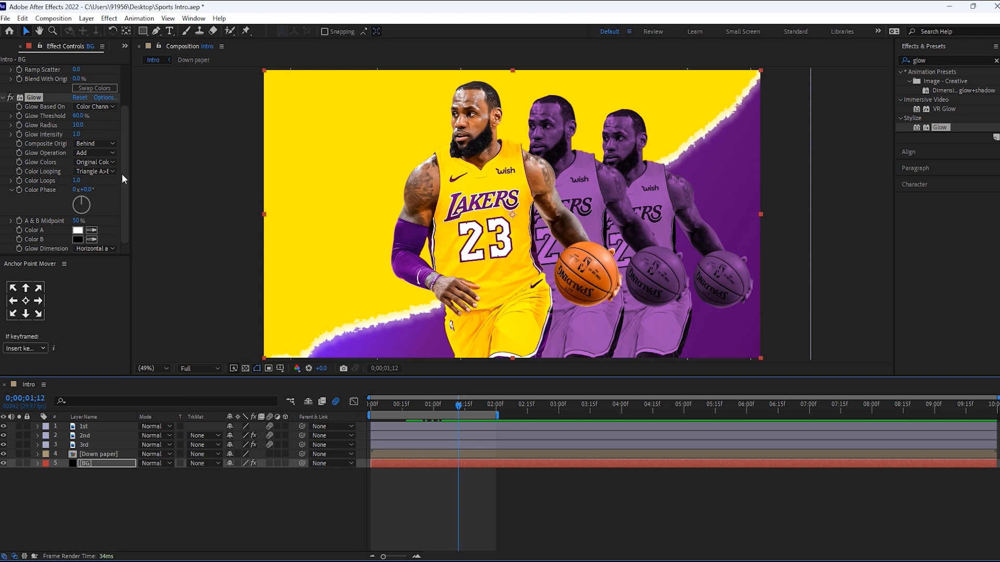
pyautogui.moveTo(122, 173); pyautogui.dragTo(122, 121)
pyautogui.click(78, 105)
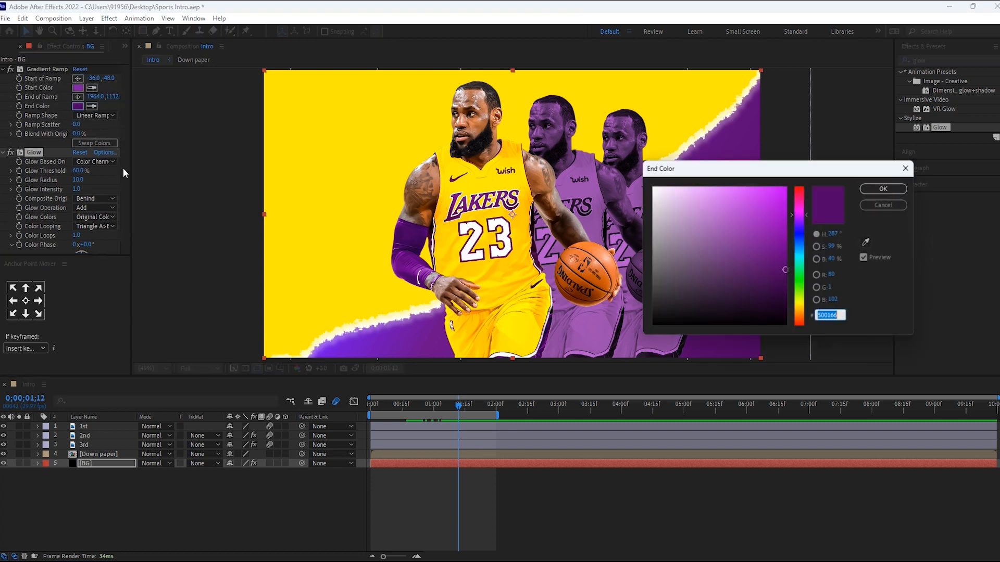
pyautogui.moveTo(778, 259)
pyautogui.mouseDown()
pyautogui.moveTo(780, 241)
pyautogui.moveTo(782, 260)
pyautogui.mouseUp()
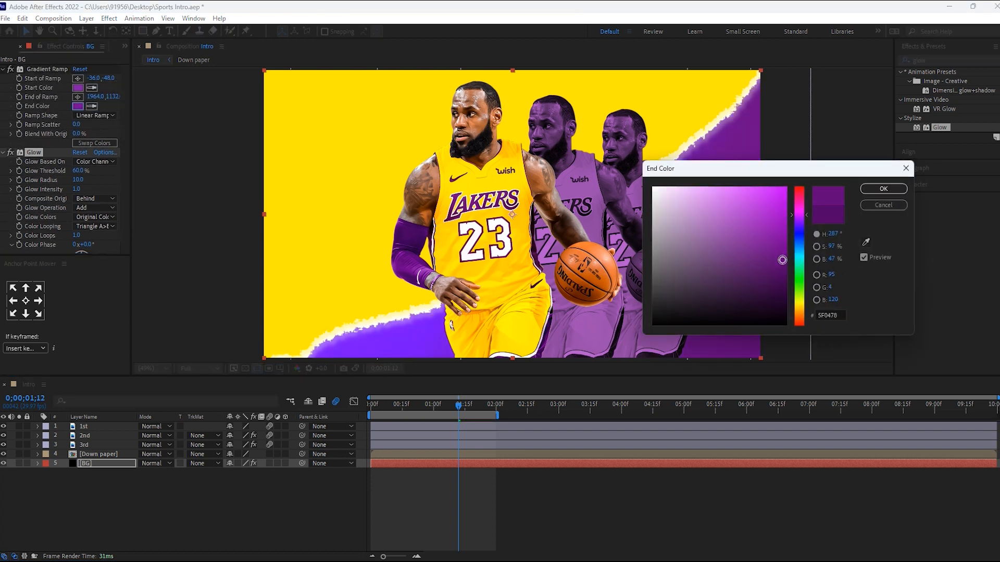
pyautogui.click(866, 242)
pyautogui.click(404, 234)
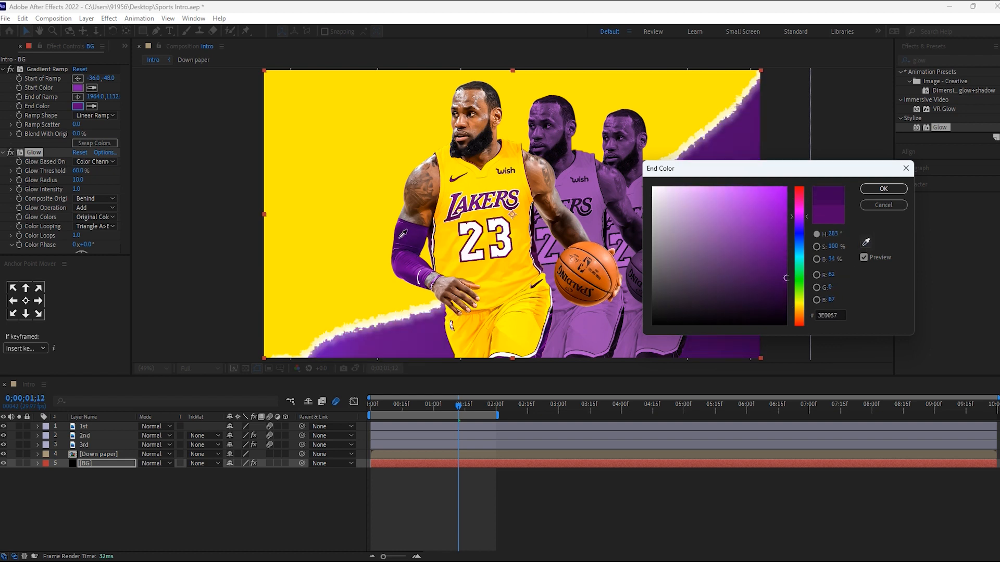
pyautogui.click(884, 189)
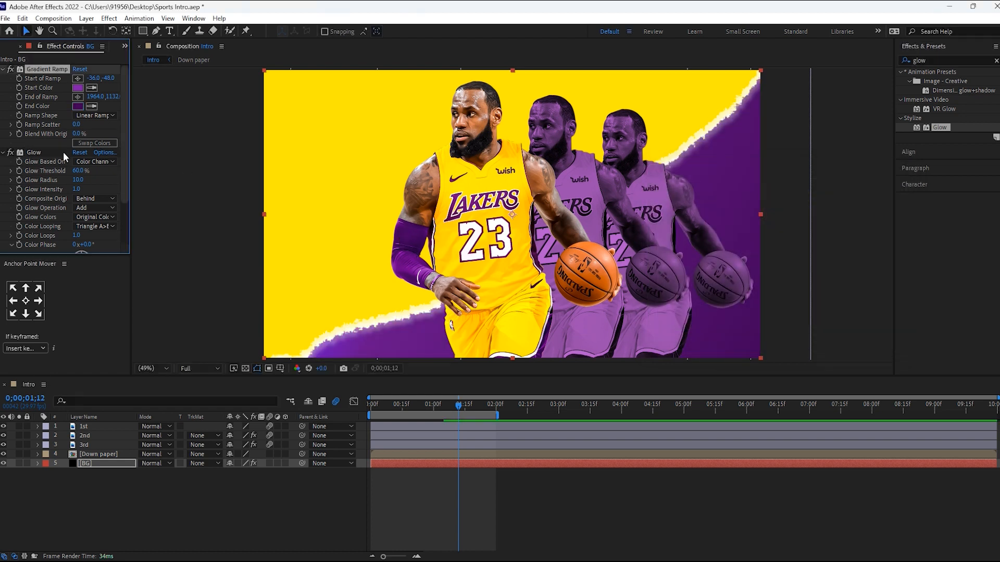
# Step: Sample the BG gradient's start color from the purple of the player's arm sleeve
pyautogui.click(91, 88)
pyautogui.click(403, 263)
pyautogui.click(501, 521)
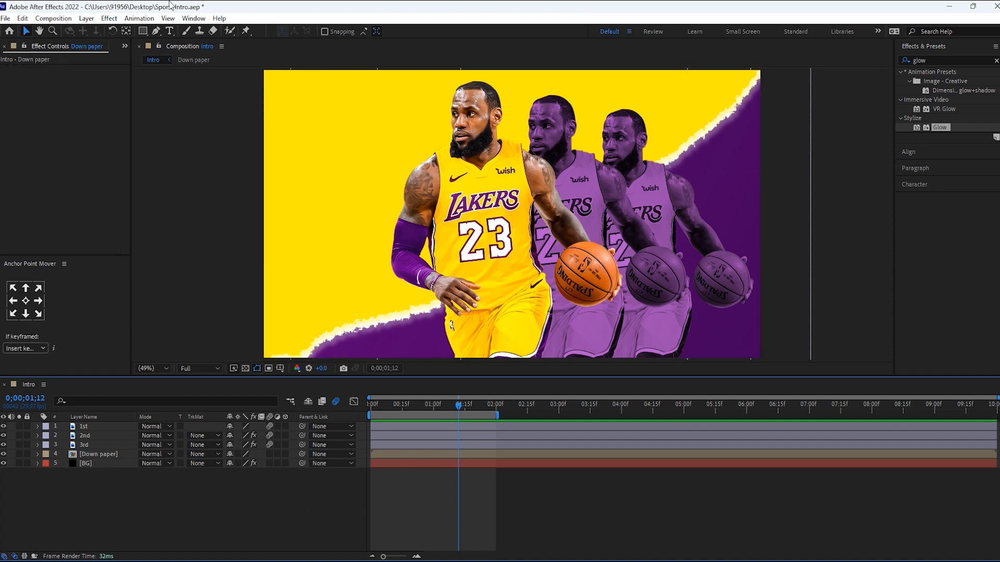
# Step: Create a new 1920 x 1080, 29.97 fps, 10-second composition named "Text"
pyautogui.click(125, 46)
pyautogui.click(153, 72)
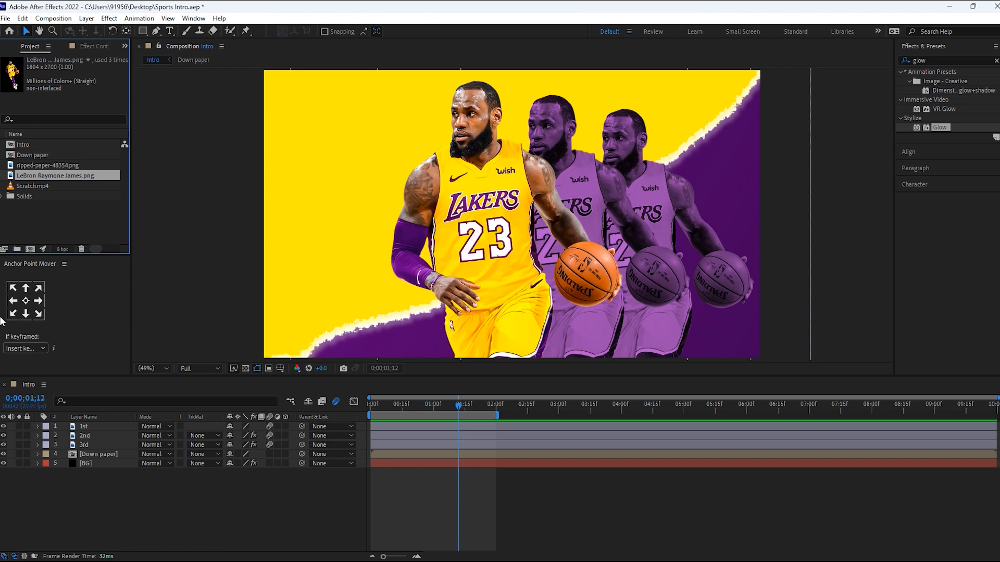
pyautogui.click(30, 249)
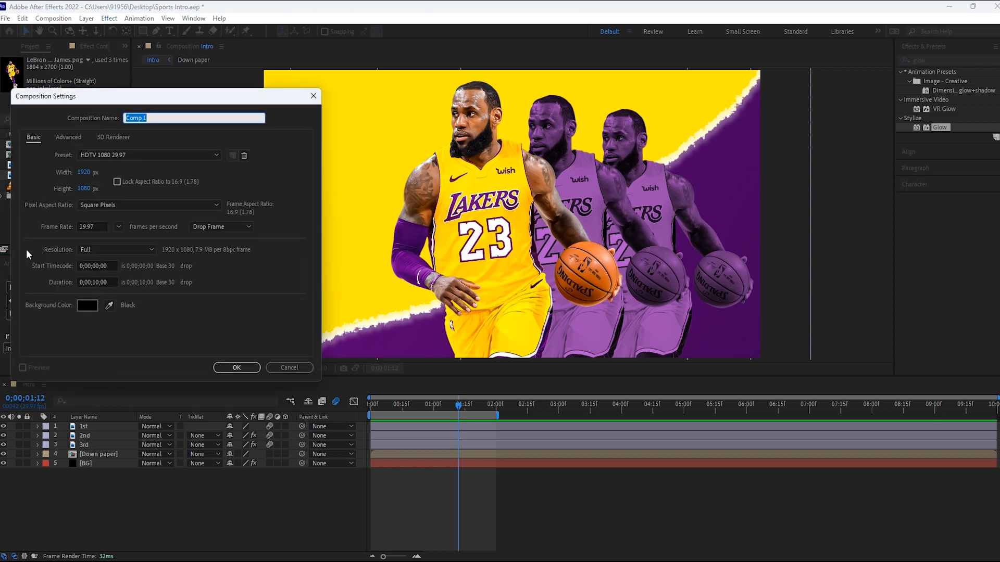
pyautogui.write('Text')
pyautogui.press('Return')
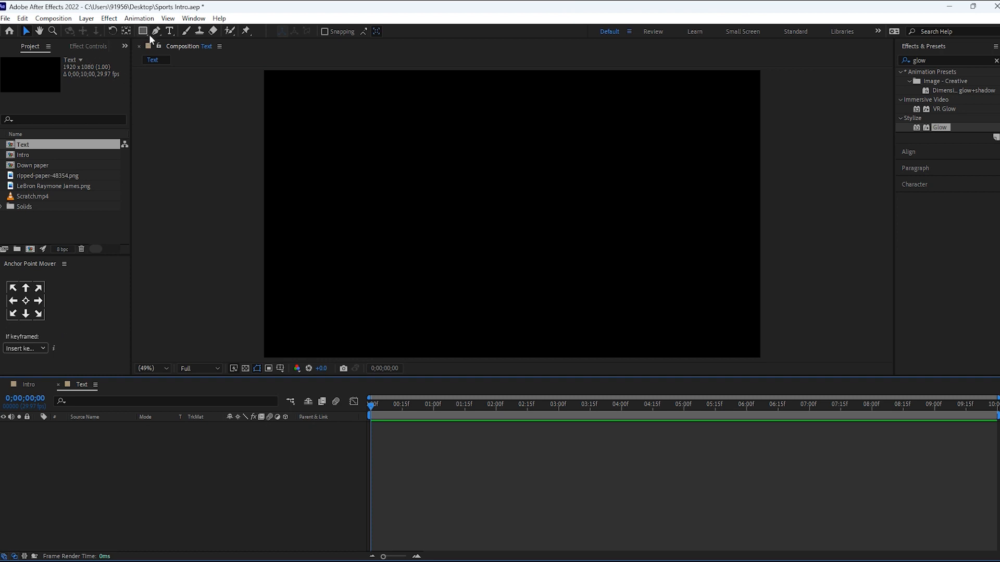
# Step: Add the text "Lebron james" to the composition and set its font size to 180 px
pyautogui.hotkey('ctrl', 't')
pyautogui.click(403, 181)
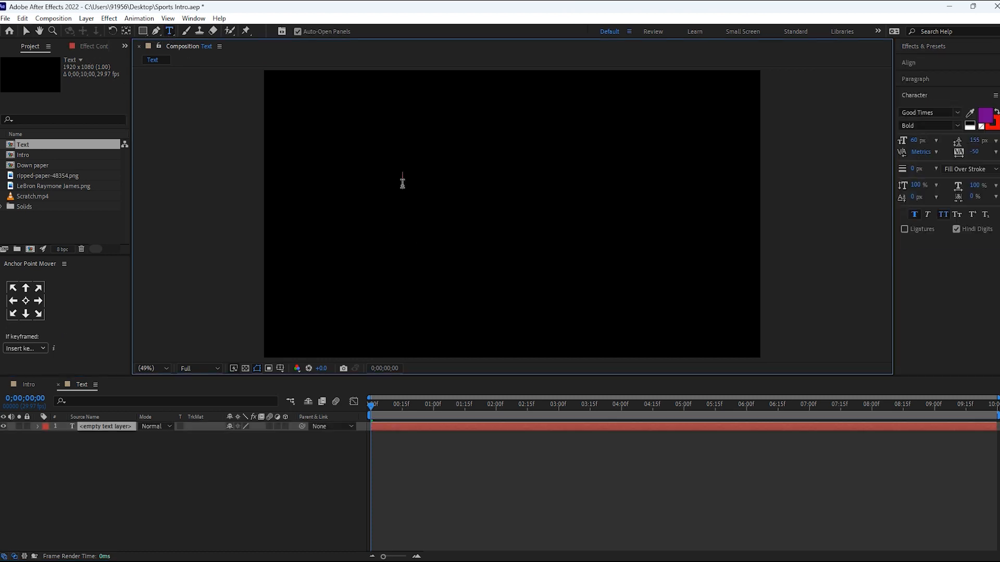
pyautogui.write('Lebron james')
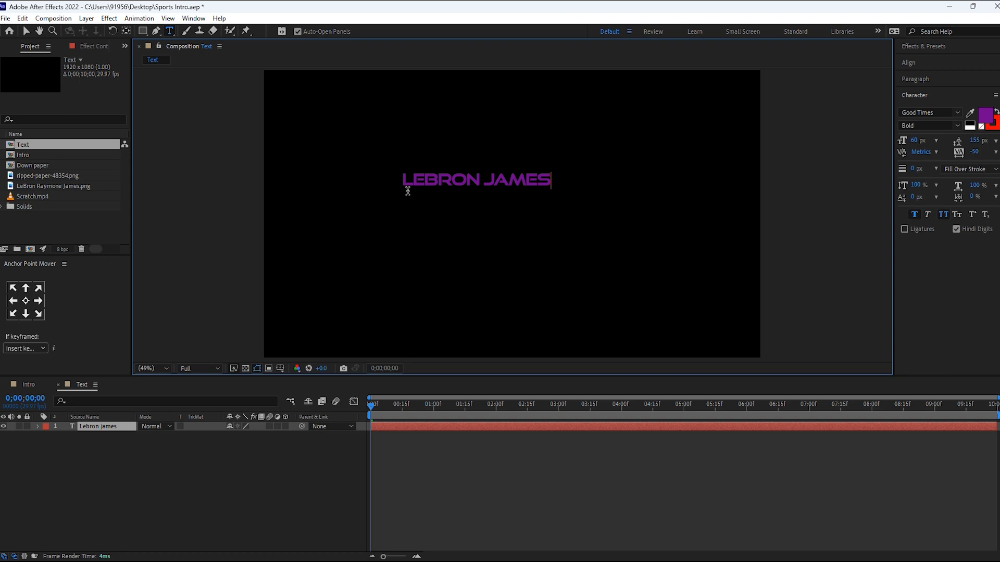
pyautogui.tripleClick(477, 180)
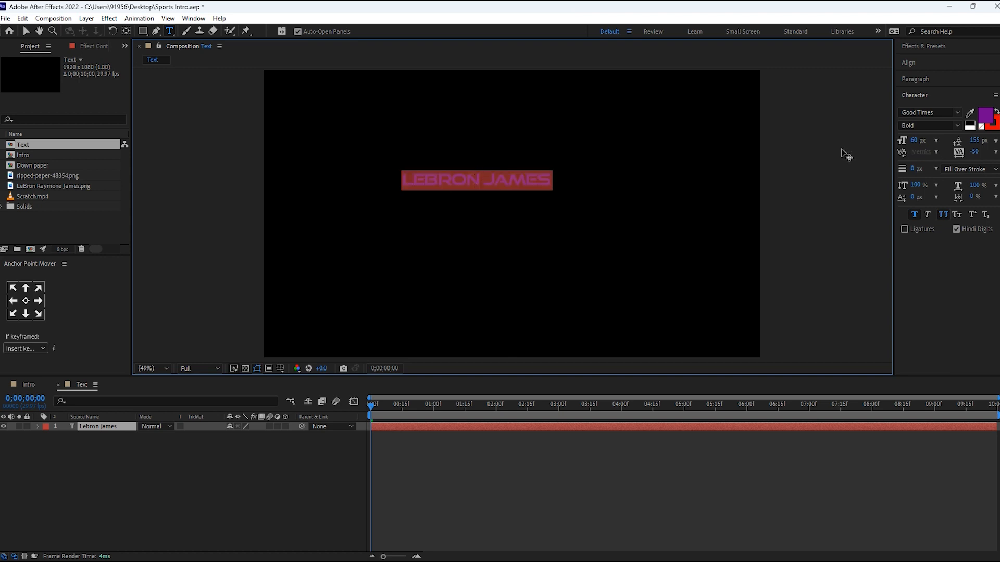
pyautogui.click(915, 140)
pyautogui.write('180')
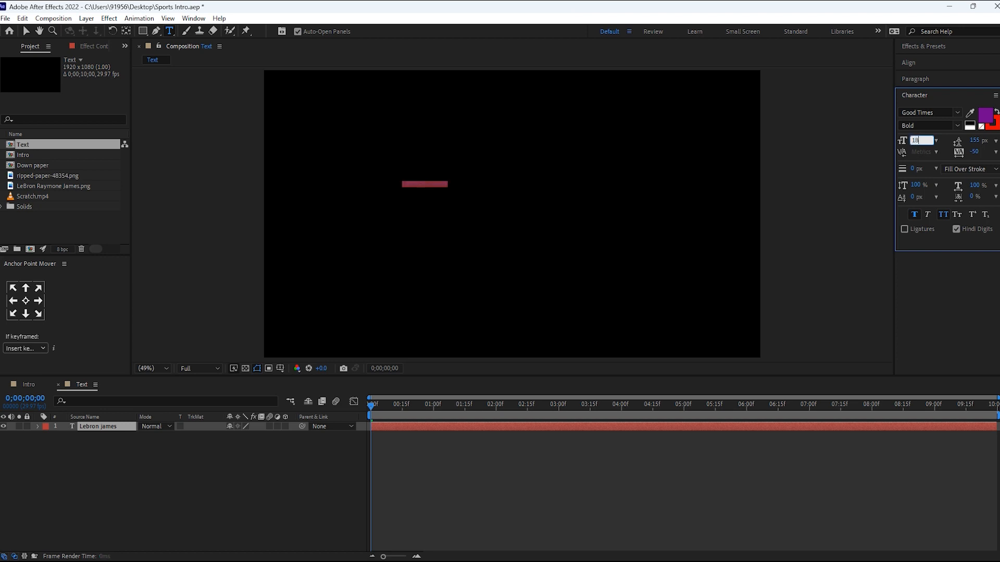
# Step: Center the text layer horizontally and vertically in the composition and center its anchor point
pyautogui.click(924, 63)
pyautogui.click(923, 89)
pyautogui.click(978, 89)
pyautogui.click(26, 301)
# Step: Insert the line "basketball player" above the player's name and set that line's font size to 60 px
pyautogui.click(290, 214)
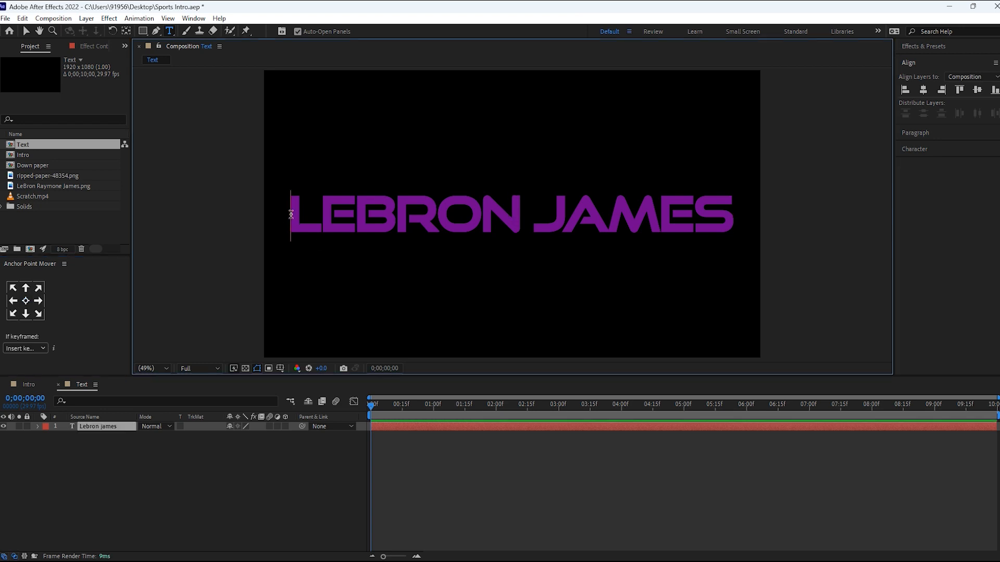
pyautogui.press('Return')
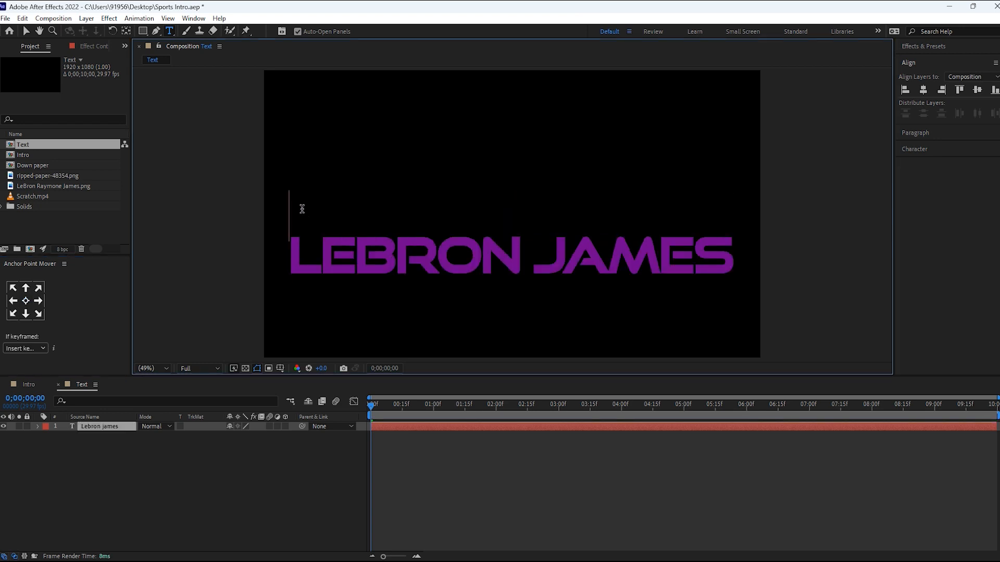
pyautogui.write('basketball pla')
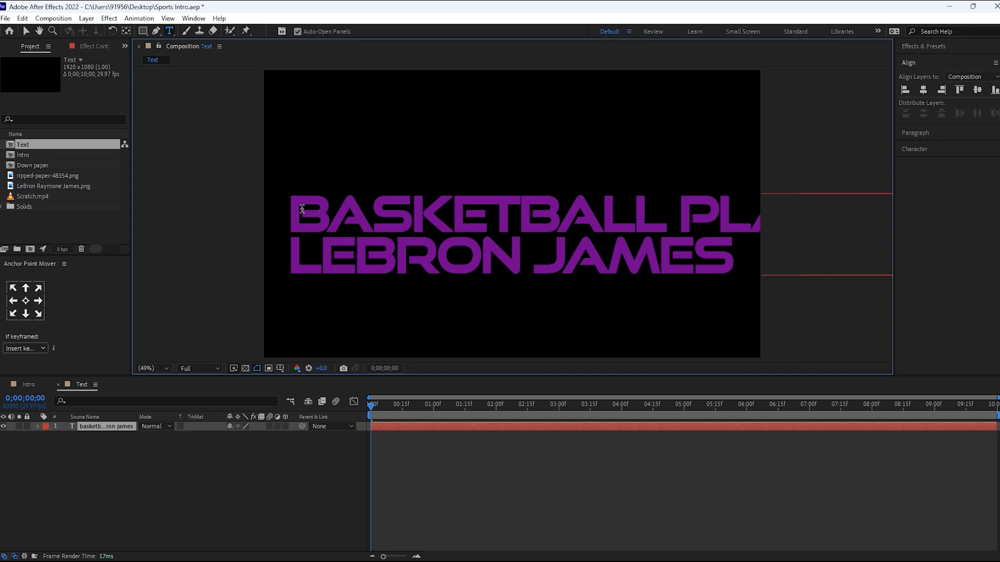
pyautogui.moveTo(292, 210); pyautogui.dragTo(888, 214)
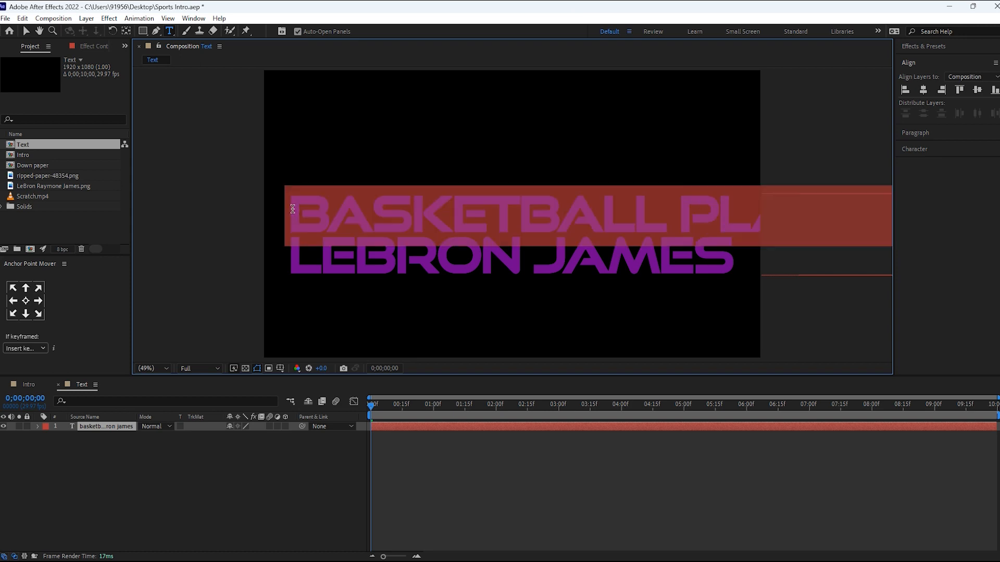
pyautogui.click(906, 149)
pyautogui.click(920, 140)
pyautogui.write('60')
pyautogui.press('Return')
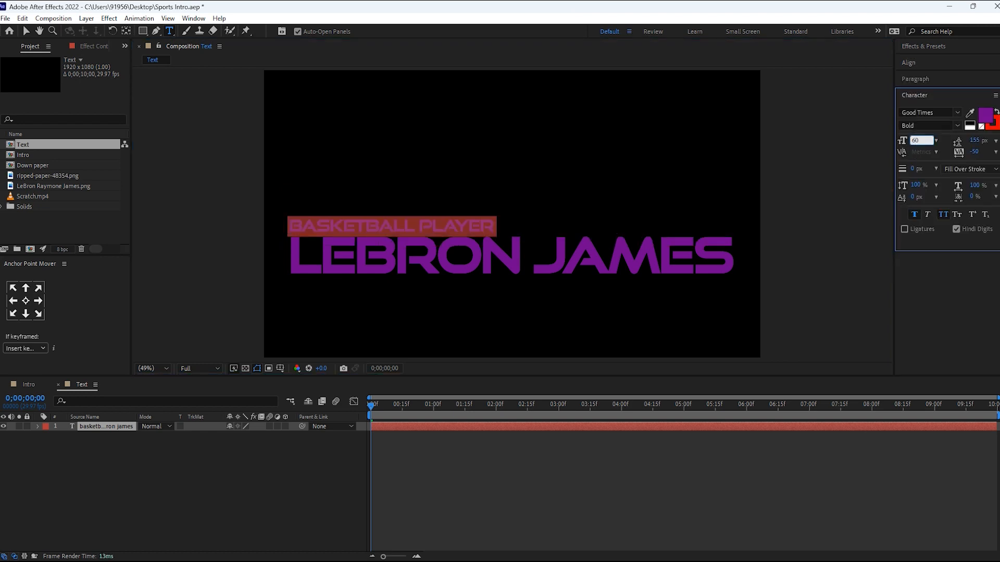
# Step: Try different paragraph alignments on both text lines, ending with centered text, and center the layer horizontally in the composition
pyautogui.doubleClick(99, 427)
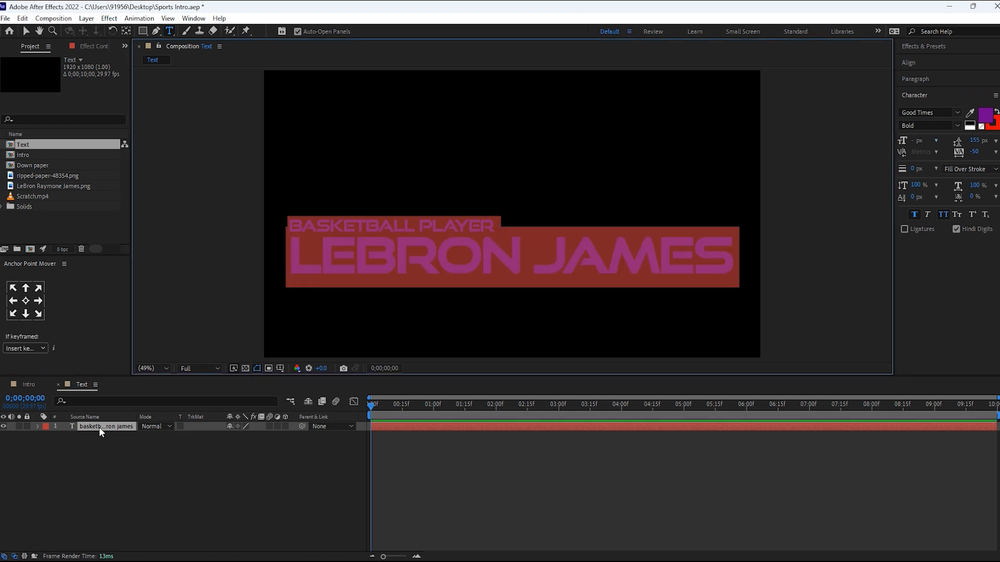
pyautogui.click(928, 79)
pyautogui.click(917, 96)
pyautogui.click(928, 96)
pyautogui.click(902, 95)
pyautogui.click(918, 96)
pyautogui.click(932, 95)
pyautogui.click(900, 95)
pyautogui.click(916, 94)
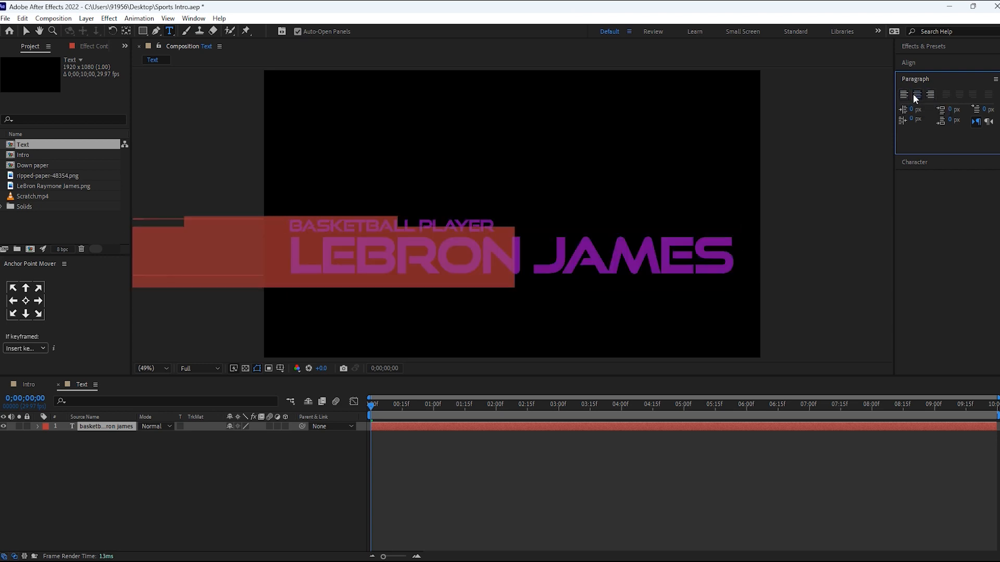
pyautogui.click(911, 63)
pyautogui.click(922, 90)
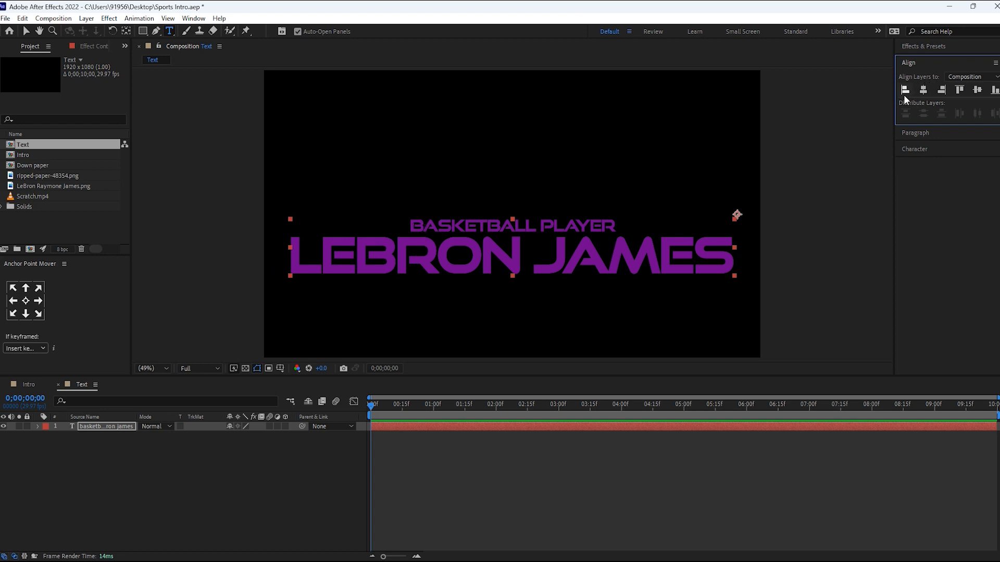
# Step: Left-align the two text lines, center the layer both ways in the composition, and center its anchor point
pyautogui.click(912, 134)
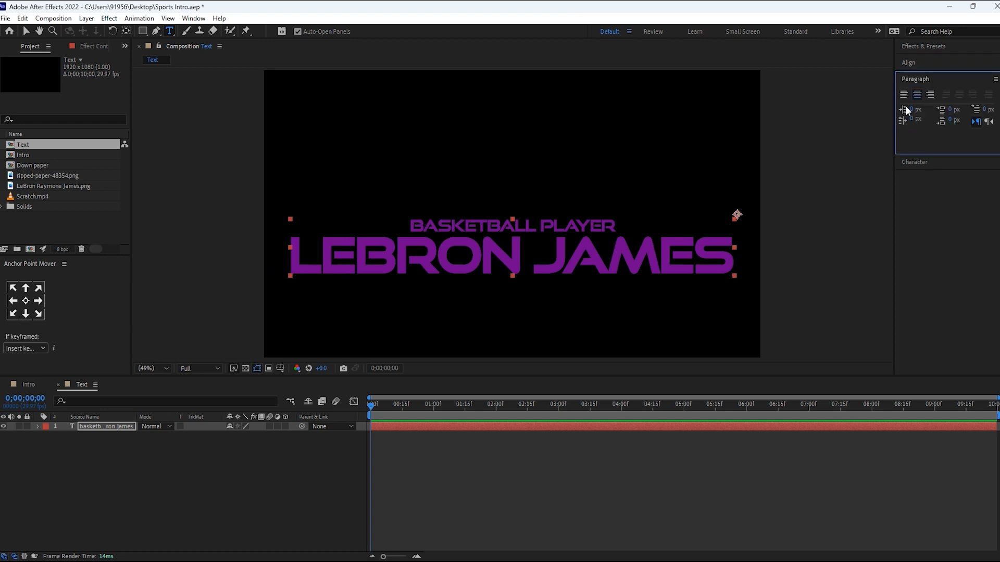
pyautogui.click(904, 94)
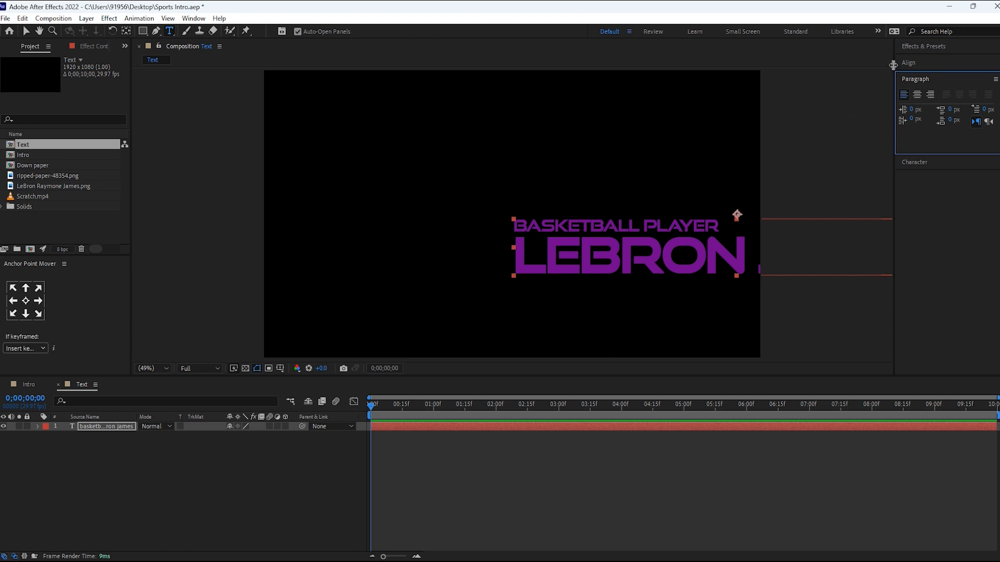
pyautogui.click(910, 63)
pyautogui.click(923, 90)
pyautogui.click(979, 91)
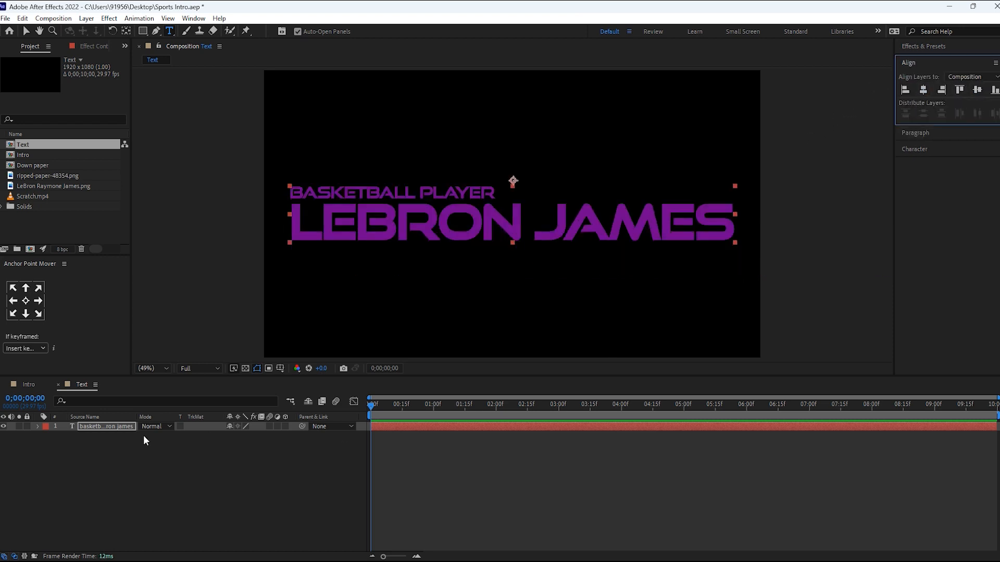
pyautogui.click(26, 301)
# Step: Add a Position keyframe to the text layer at 1:00 with the text in the center of the frame
pyautogui.click(208, 502)
pyautogui.click(106, 427)
pyautogui.press('p')
pyautogui.click(433, 405)
pyautogui.click(65, 436)
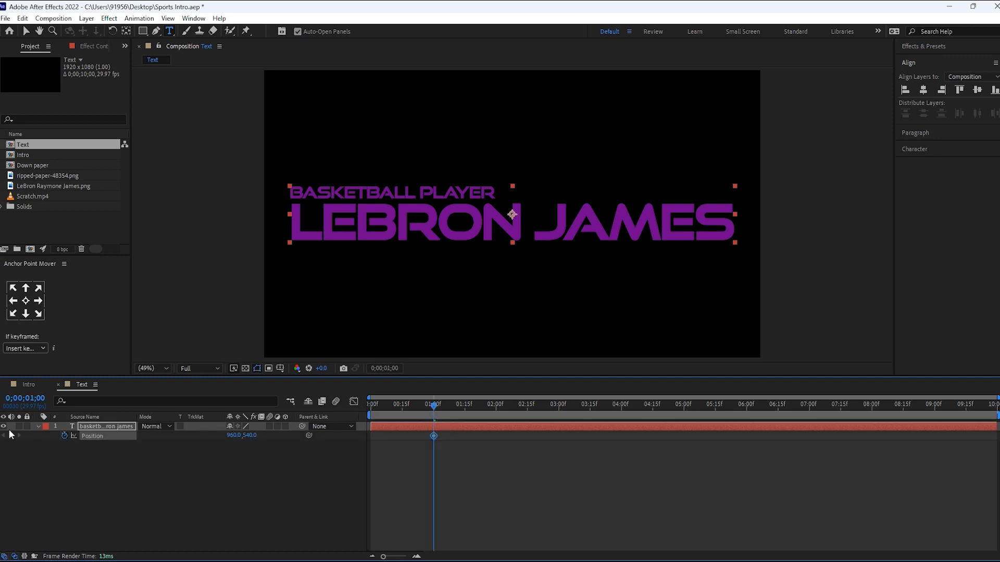
# Step: At 0:00, lower the text layer to position (960, 881) and check its upward movement
pyautogui.click(421, 406)
pyautogui.click(369, 409)
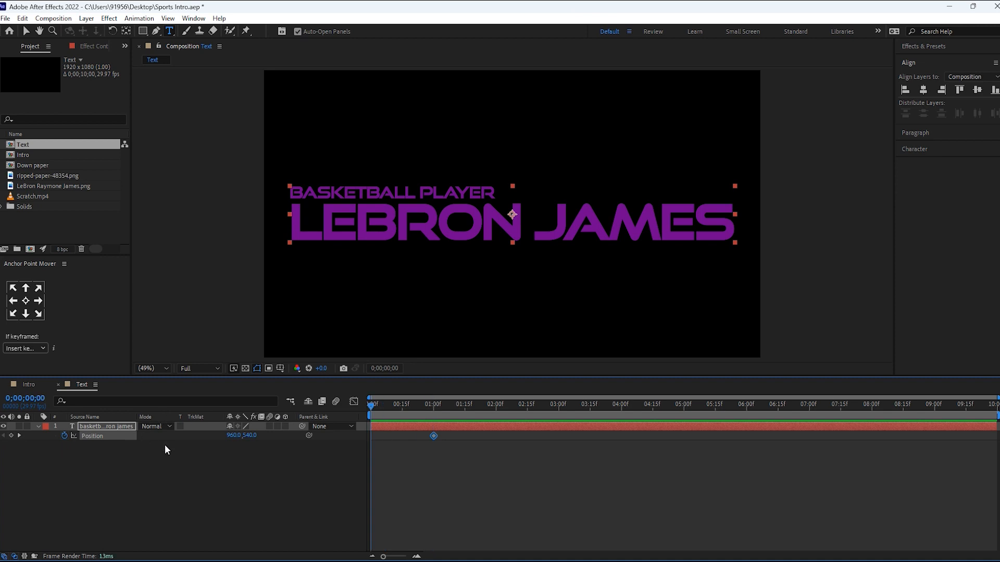
pyautogui.moveTo(246, 439); pyautogui.dragTo(406, 457)
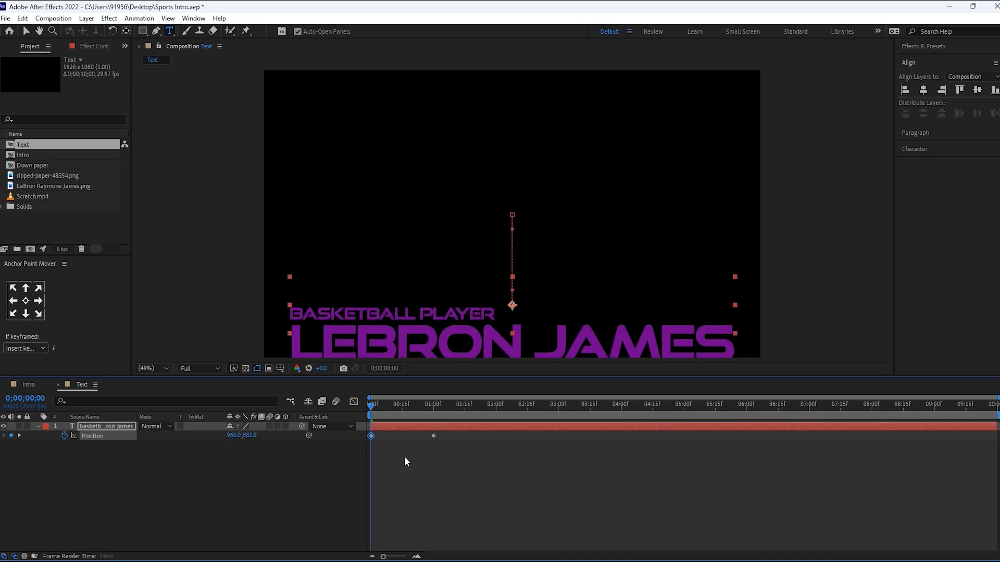
pyautogui.moveTo(376, 413)
pyautogui.mouseDown()
pyautogui.moveTo(399, 406)
pyautogui.moveTo(361, 405)
pyautogui.mouseUp()
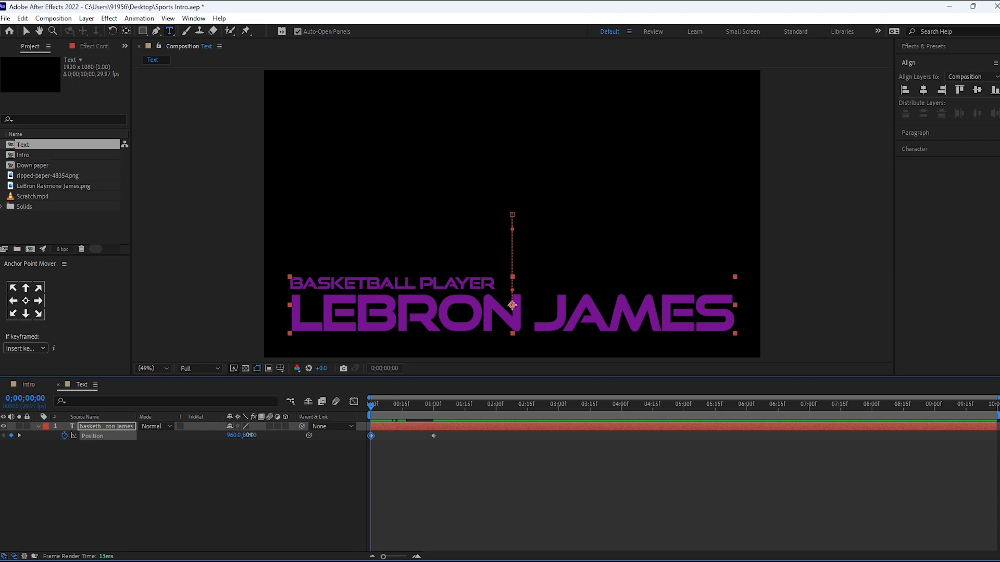
# Step: Lower the text layer's starting position to (960, 893) and apply Easy Ease to both Position keyframes
pyautogui.moveTo(249, 435); pyautogui.dragTo(255, 435)
pyautogui.moveTo(490, 471); pyautogui.dragTo(367, 436)
pyautogui.rightClick(433, 436)
pyautogui.moveTo(546, 430)
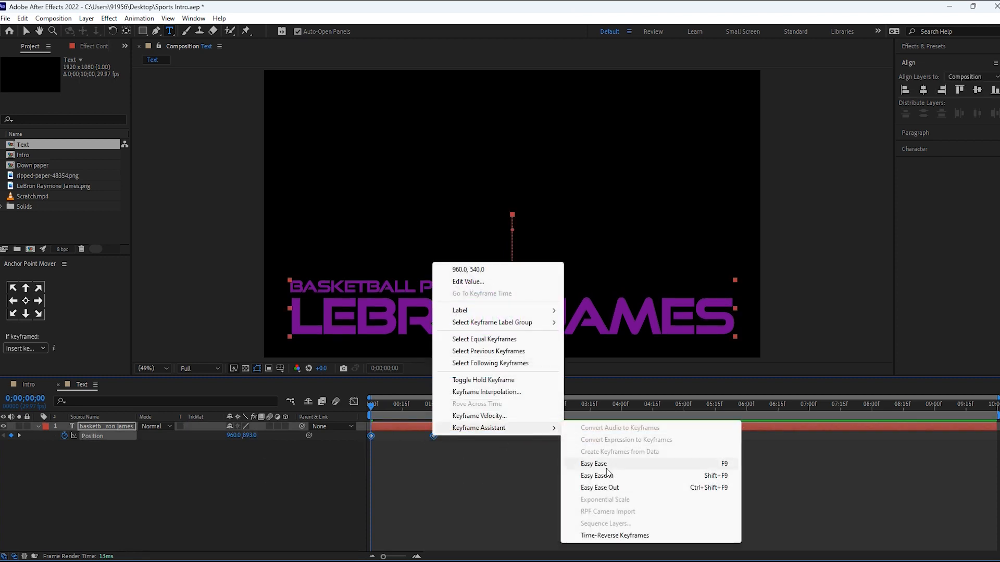
pyautogui.click(609, 465)
# Step: Reshape the Position speed graph into a sharp peak at about 0:20 and preview the text rising
pyautogui.click(354, 402)
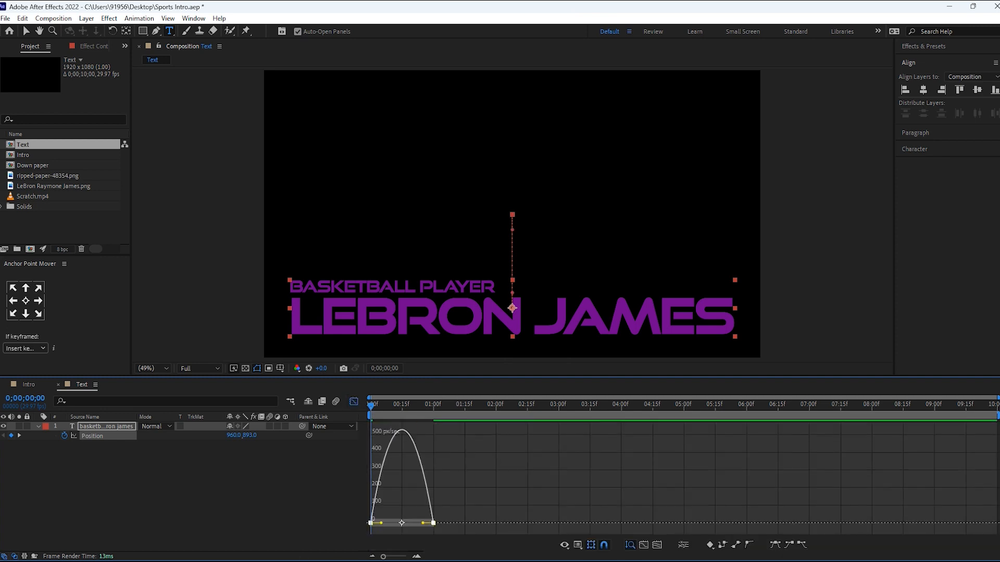
pyautogui.moveTo(386, 529); pyautogui.dragTo(417, 526)
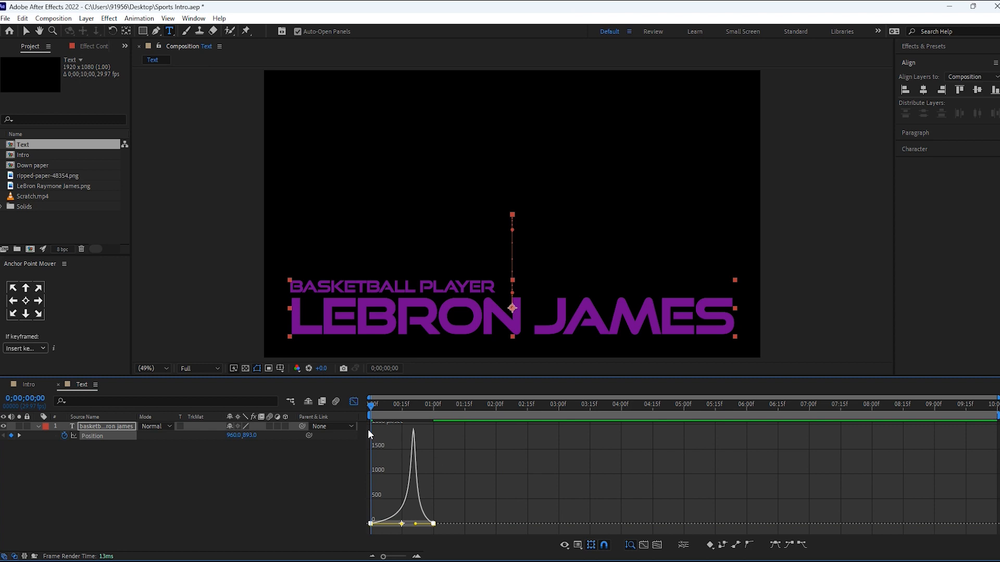
pyautogui.click(353, 402)
pyautogui.click(301, 490)
pyautogui.press('space')
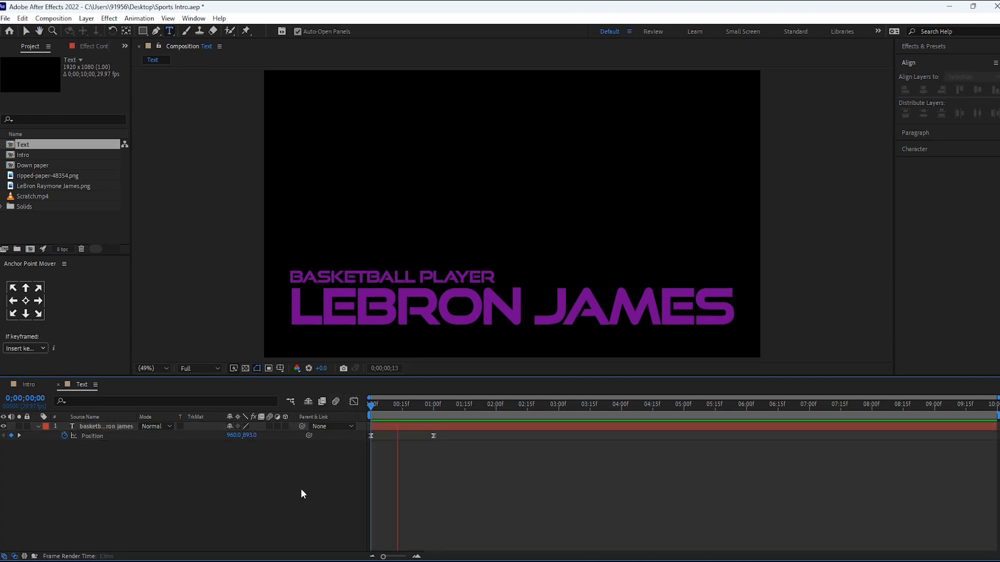
# Step: Place the Text composition in the Intro composition between the 3rd and Down paper layers and set its rotation to -26°
pyautogui.click(25, 384)
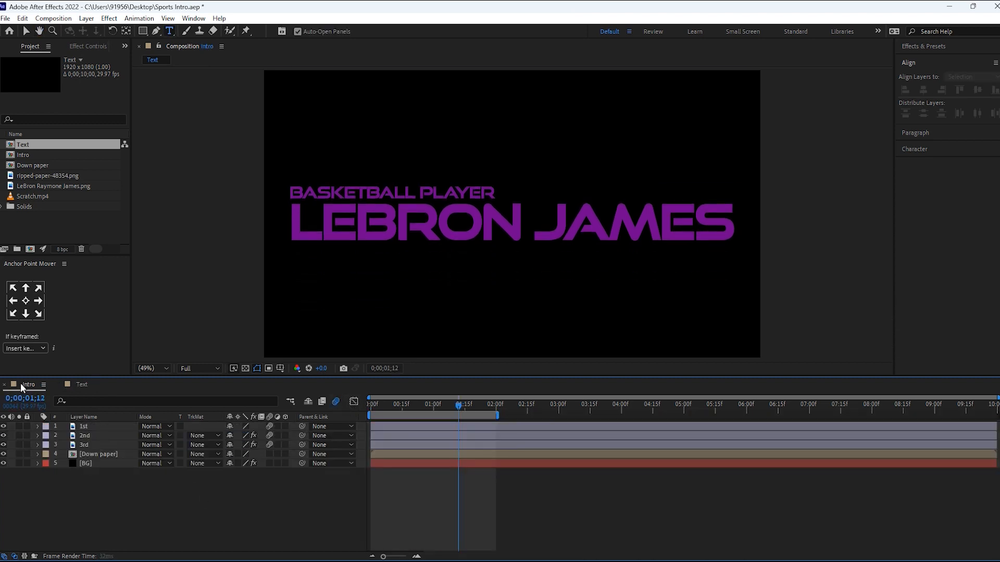
pyautogui.moveTo(23, 145); pyautogui.dragTo(90, 449)
pyautogui.press('r')
pyautogui.click(244, 463)
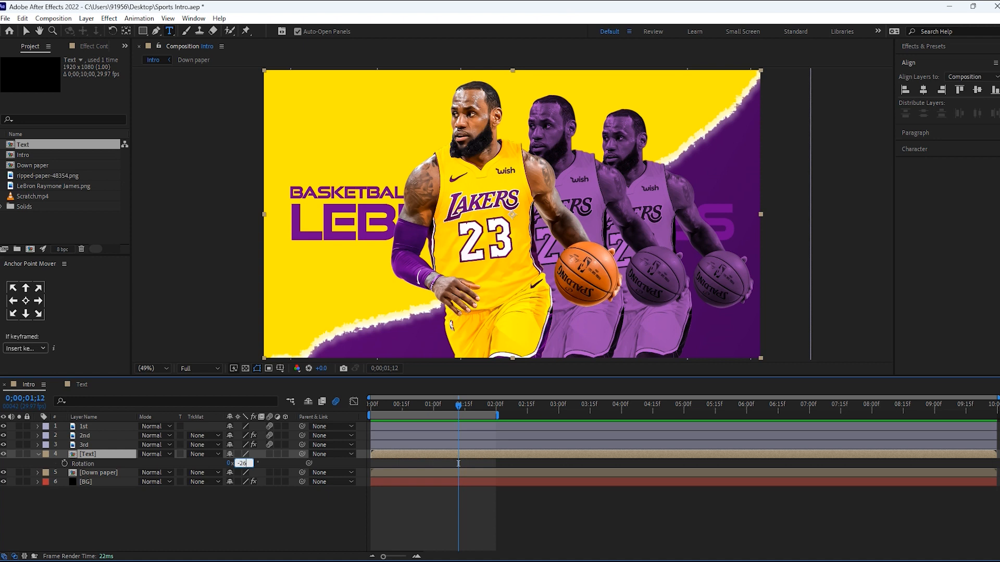
pyautogui.write('-26')
pyautogui.press('Return')
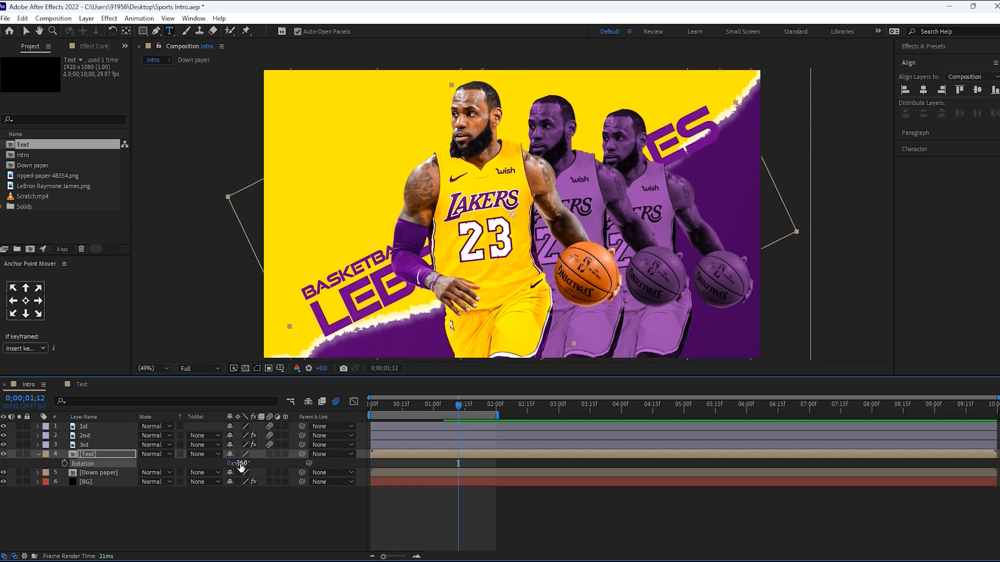
# Step: Hide the three player layers and move the rotated text onto the yellow paper just above the torn edge
pyautogui.press('v')
pyautogui.moveTo(400, 294); pyautogui.dragTo(375, 268)
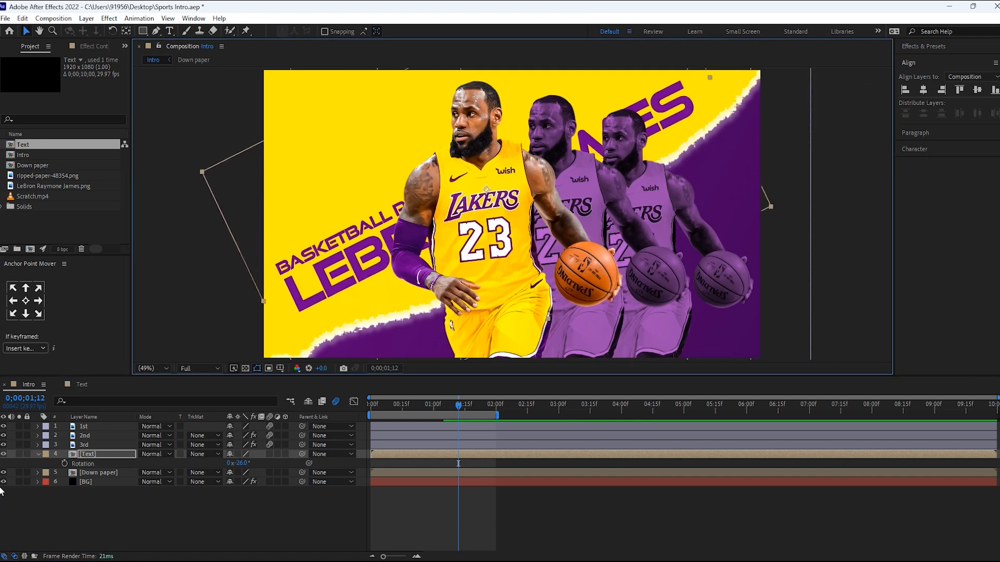
pyautogui.moveTo(4, 445); pyautogui.dragTo(4, 426)
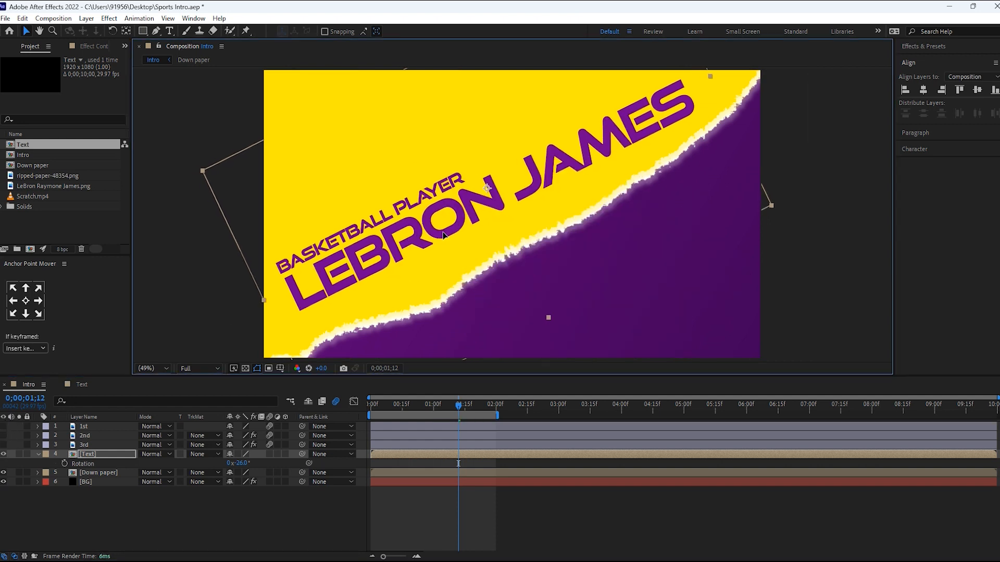
pyautogui.moveTo(443, 232); pyautogui.dragTo(446, 230)
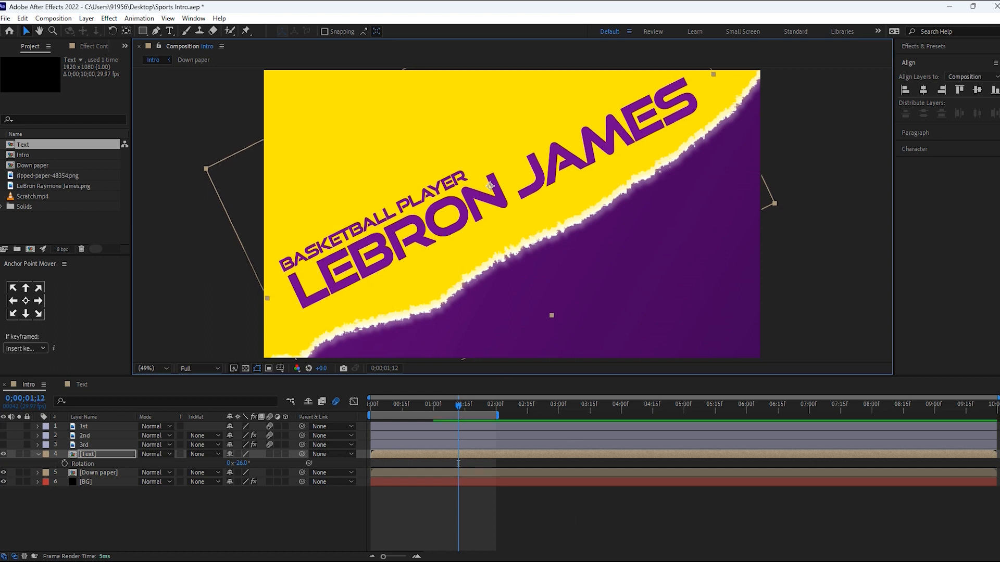
pyautogui.press('Return')
# Step: At 0:00, draw a rectangular mask on the Text layer along the torn paper edge and check the text's reveal through it
pyautogui.click(142, 31)
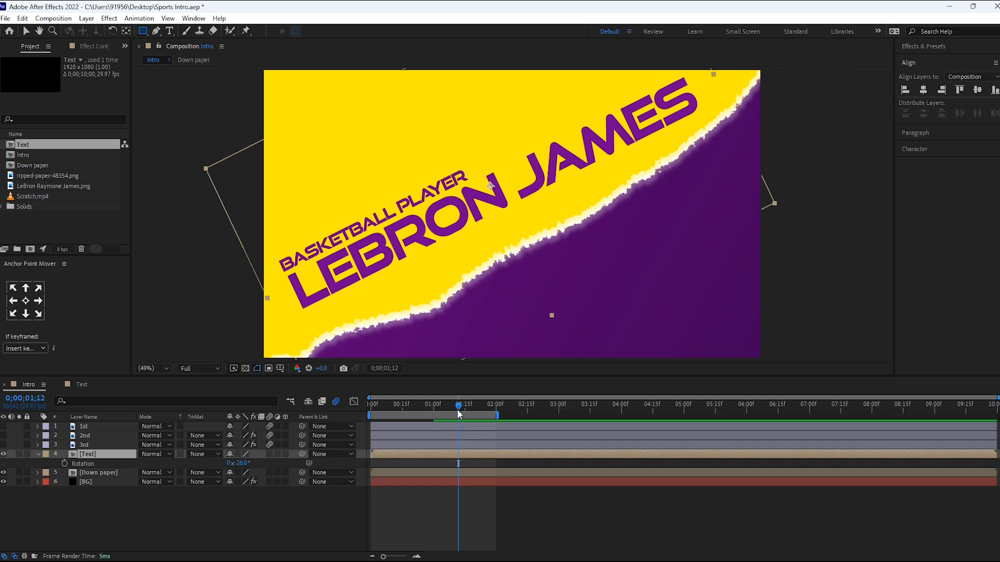
pyautogui.moveTo(457, 405); pyautogui.dragTo(355, 405)
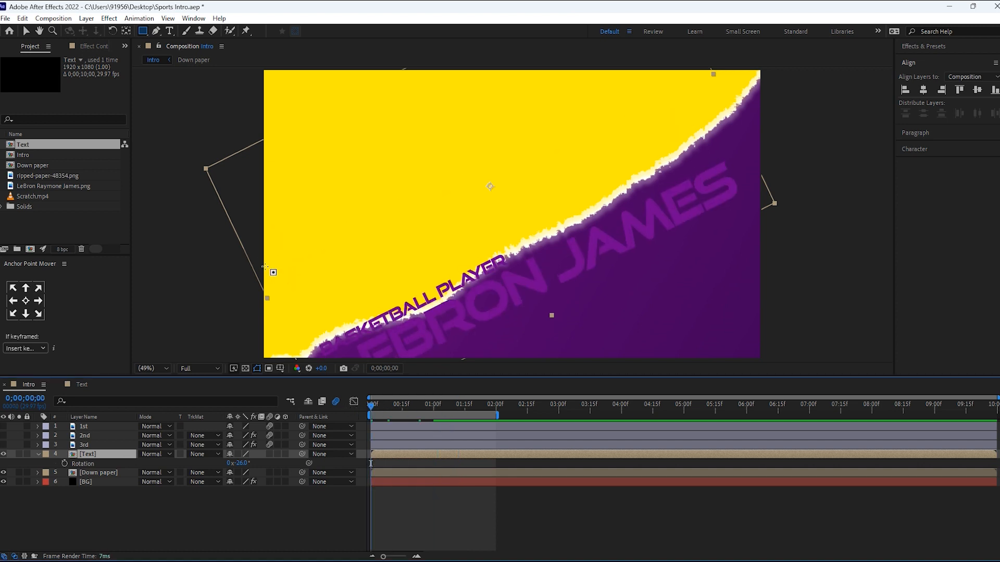
pyautogui.moveTo(261, 245); pyautogui.dragTo(733, 134)
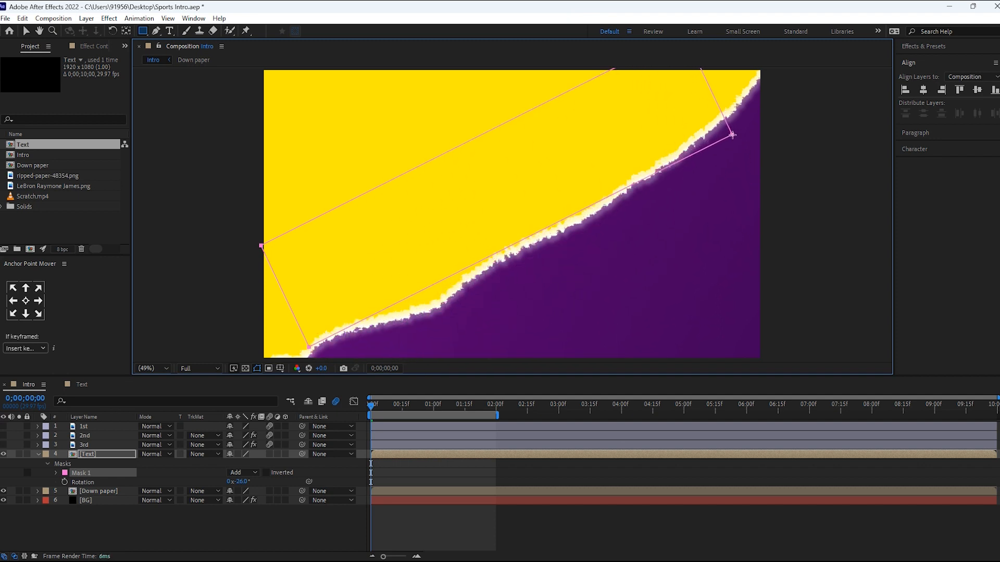
pyautogui.moveTo(393, 410); pyautogui.dragTo(363, 412)
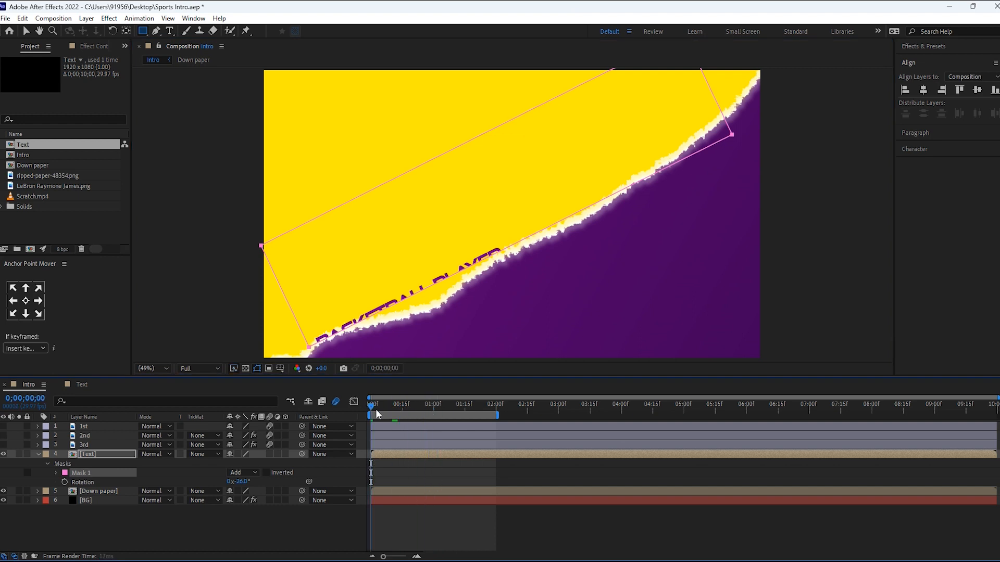
pyautogui.press('space')
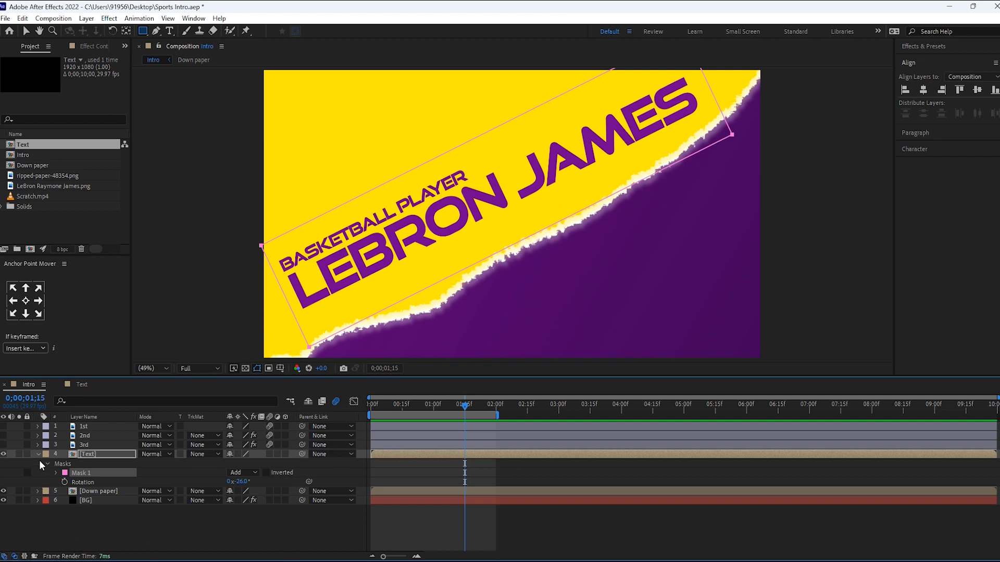
pyautogui.press('u')
pyautogui.click(122, 526)
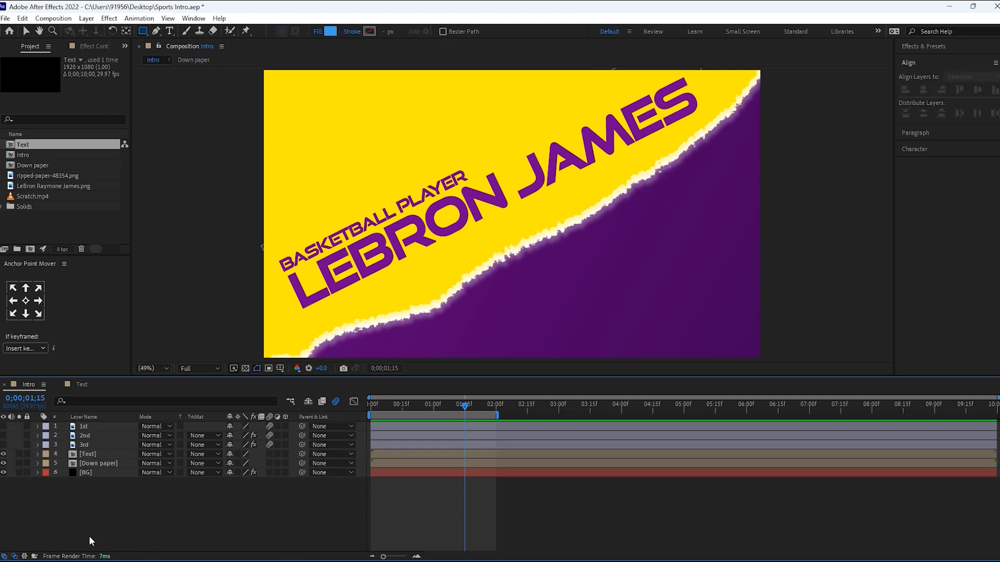
# Step: Show the three player layers again and pre-compose them into a composition named "Image holder"
pyautogui.moveTo(4, 446); pyautogui.dragTo(28, 427)
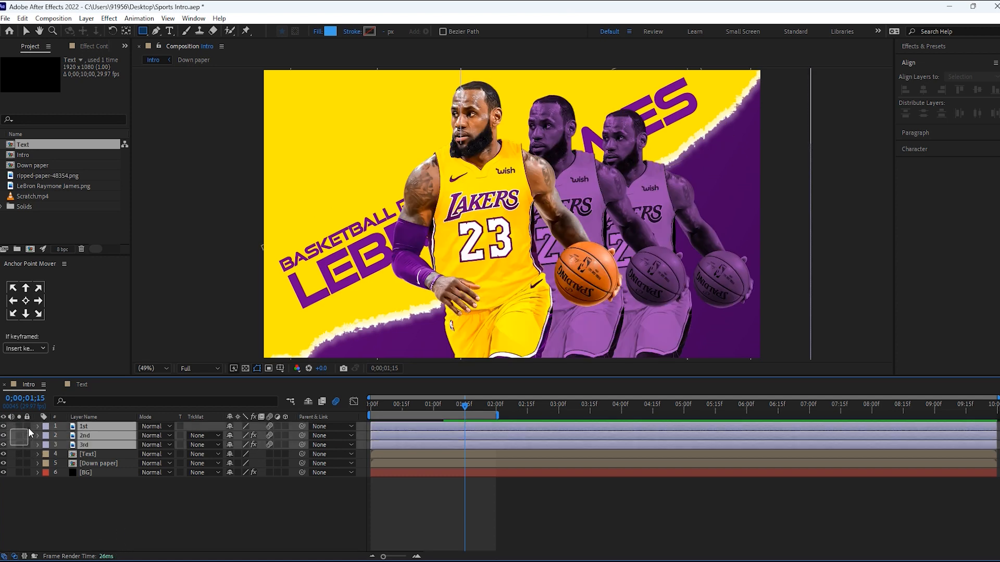
pyautogui.rightClick(89, 443)
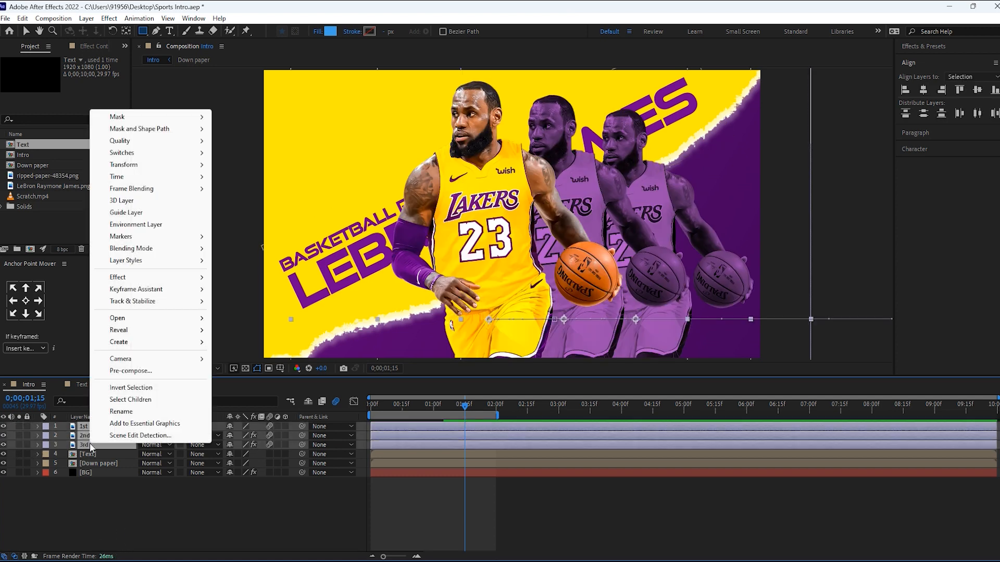
pyautogui.click(131, 370)
pyautogui.write('Im')
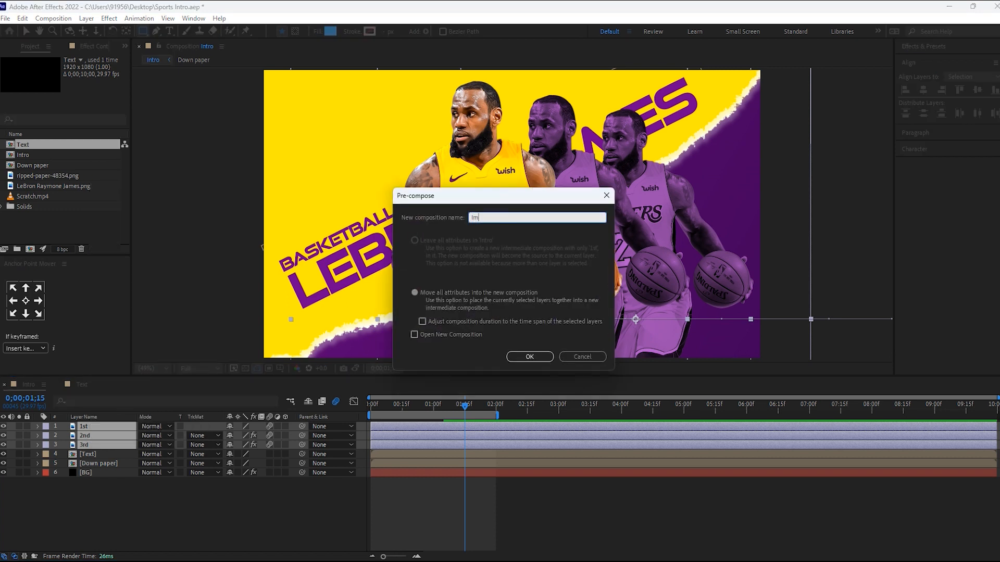
pyautogui.write('age holder')
pyautogui.press('Return')
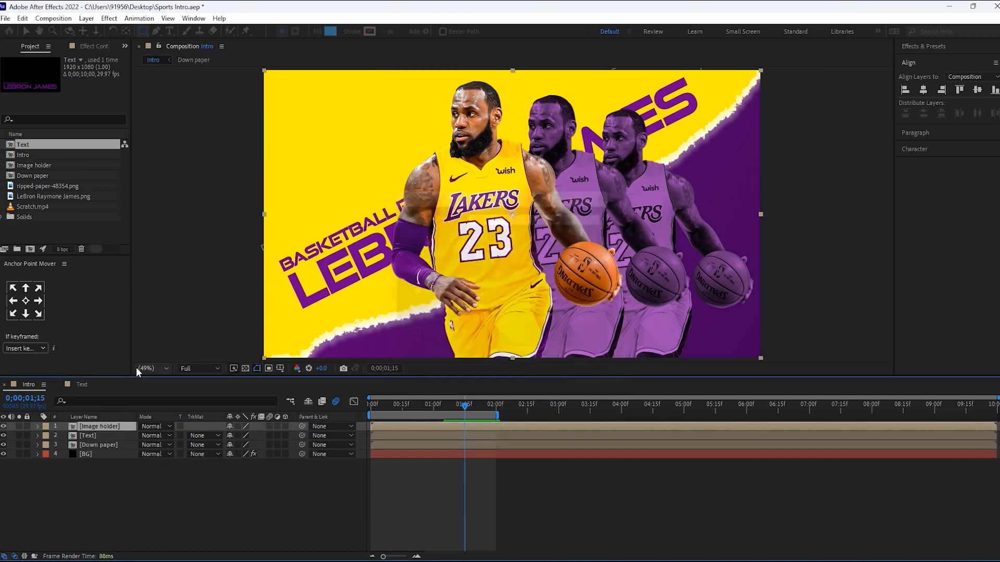
pyautogui.click(144, 504)
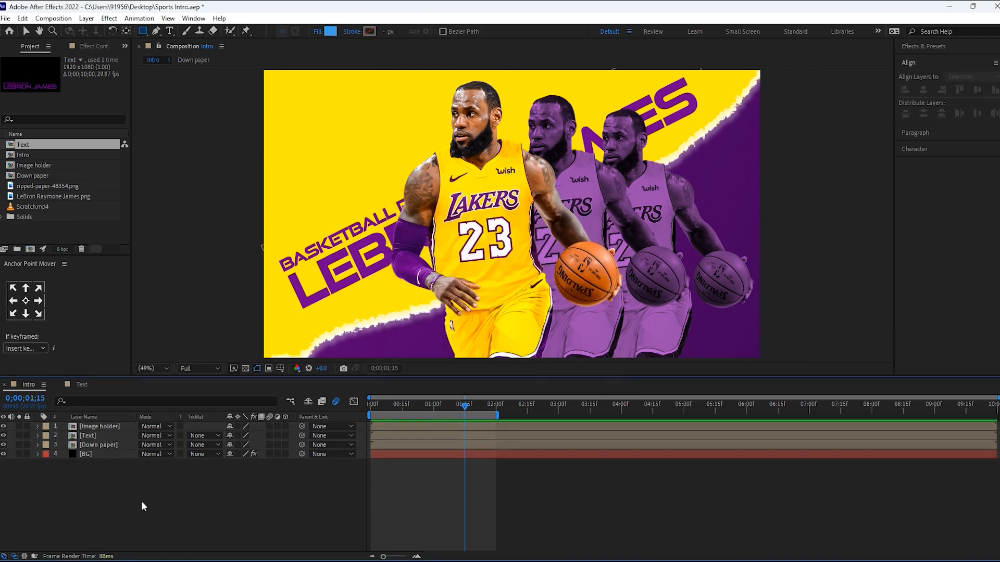
# Step: Duplicate the Down paper layer and rename the upper copy "Up paper"
pyautogui.click(91, 447)
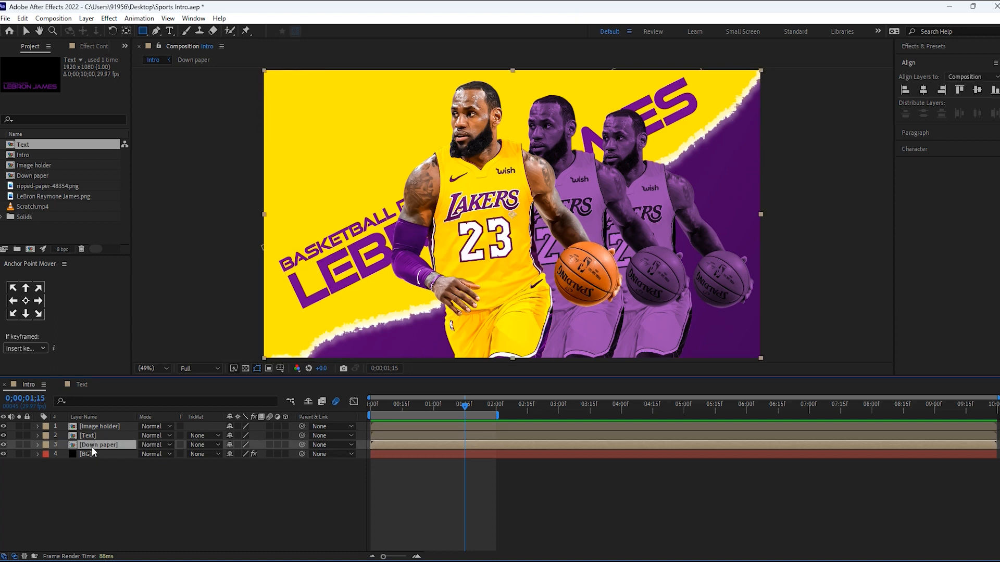
pyautogui.hotkey('ctrl', 'd')
pyautogui.rightClick(91, 446)
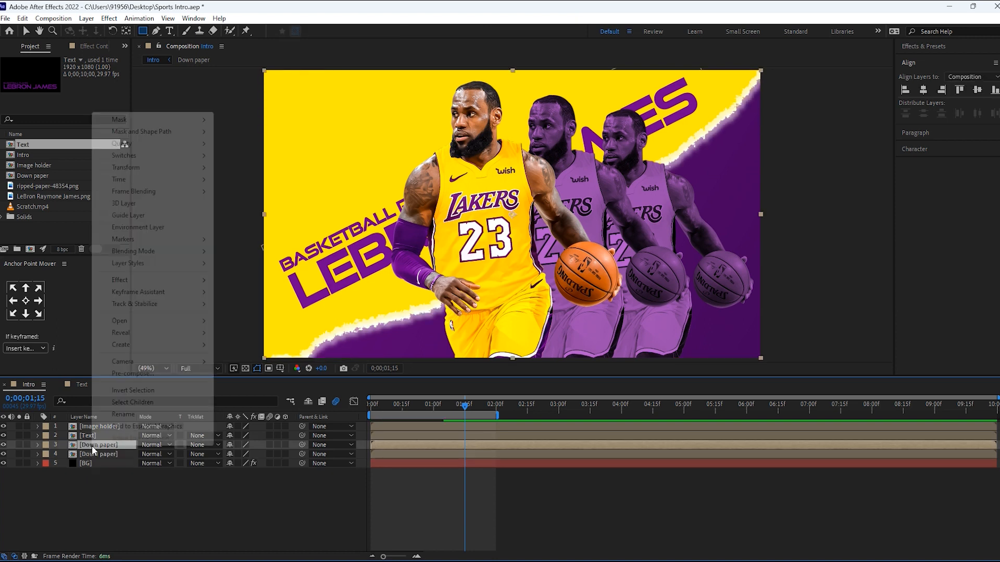
pyautogui.click(123, 414)
pyautogui.write('U')
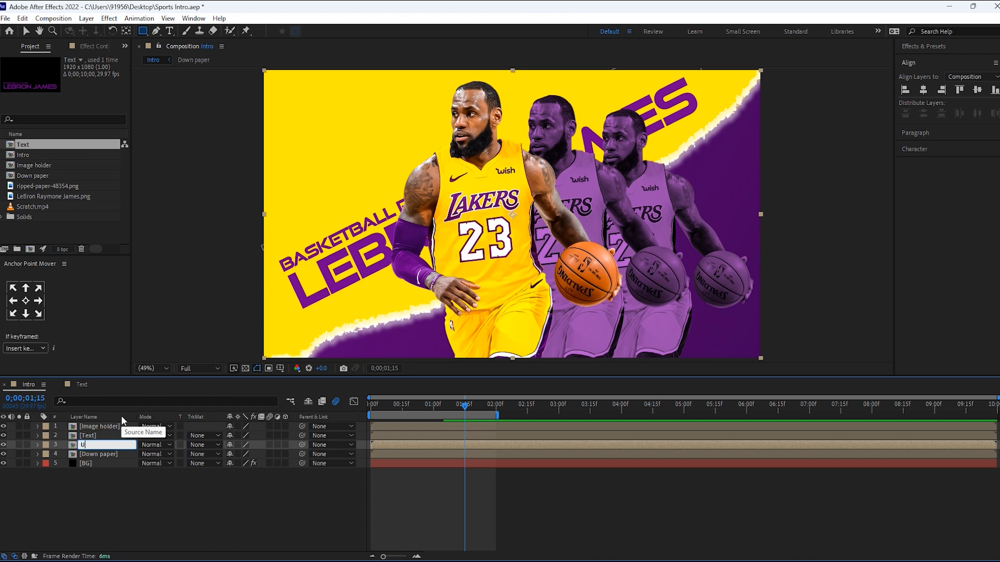
pyautogui.write('p pa')
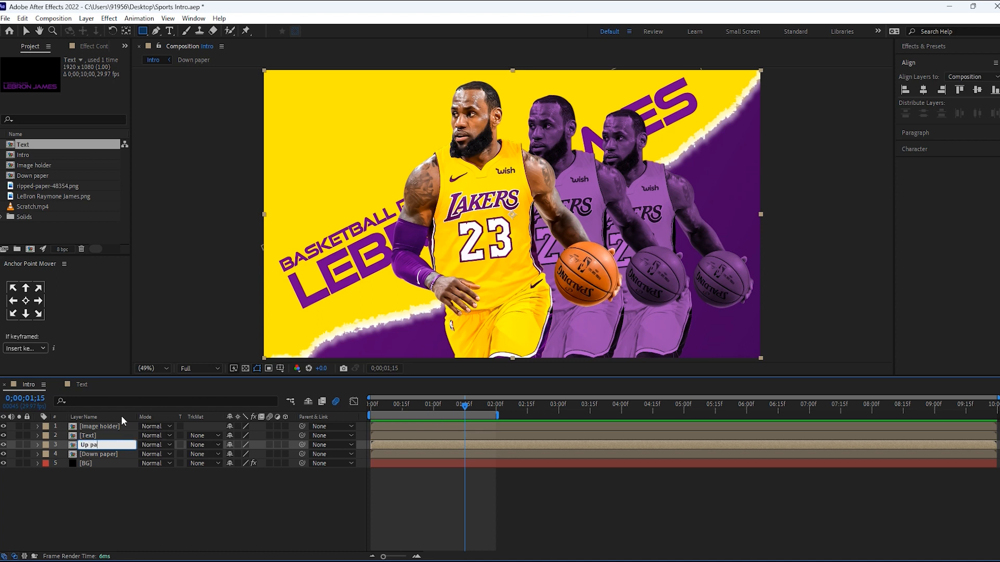
pyautogui.write('per')
pyautogui.press('Return')
pyautogui.press('v')
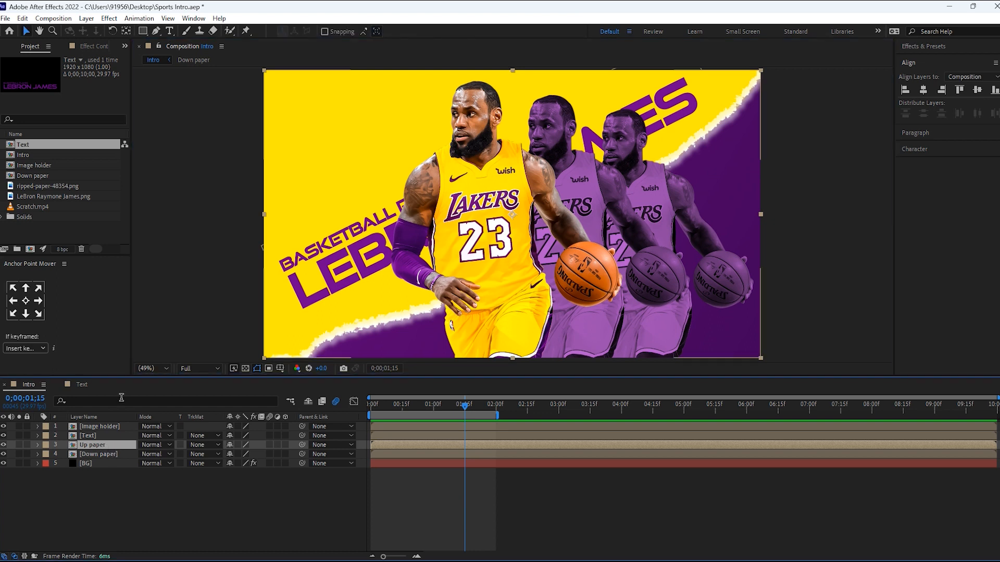
# Step: Copy the Gradient Ramp effect from the BG layer onto the Up paper layer
pyautogui.click(124, 46)
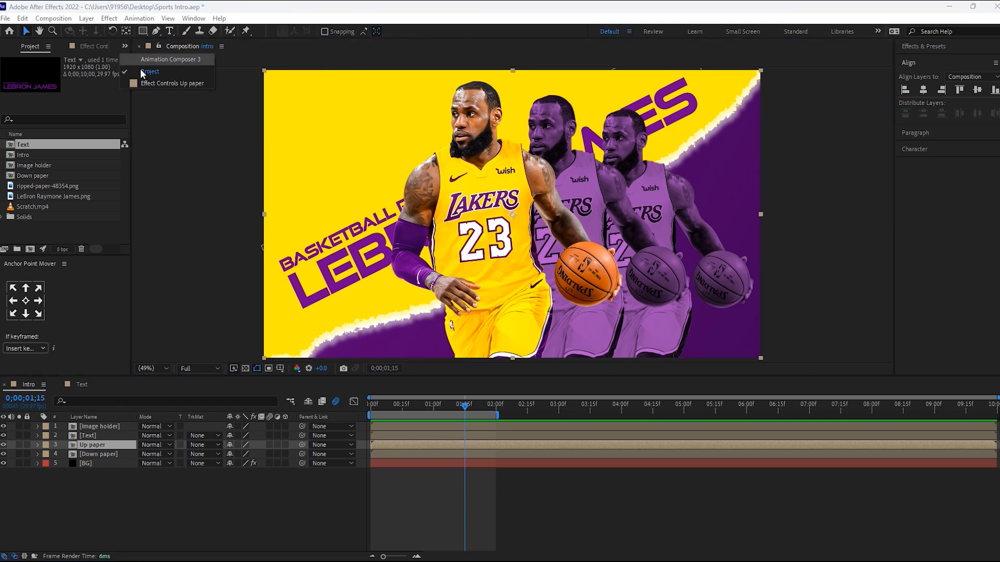
pyautogui.click(146, 82)
pyautogui.click(101, 513)
pyautogui.click(88, 444)
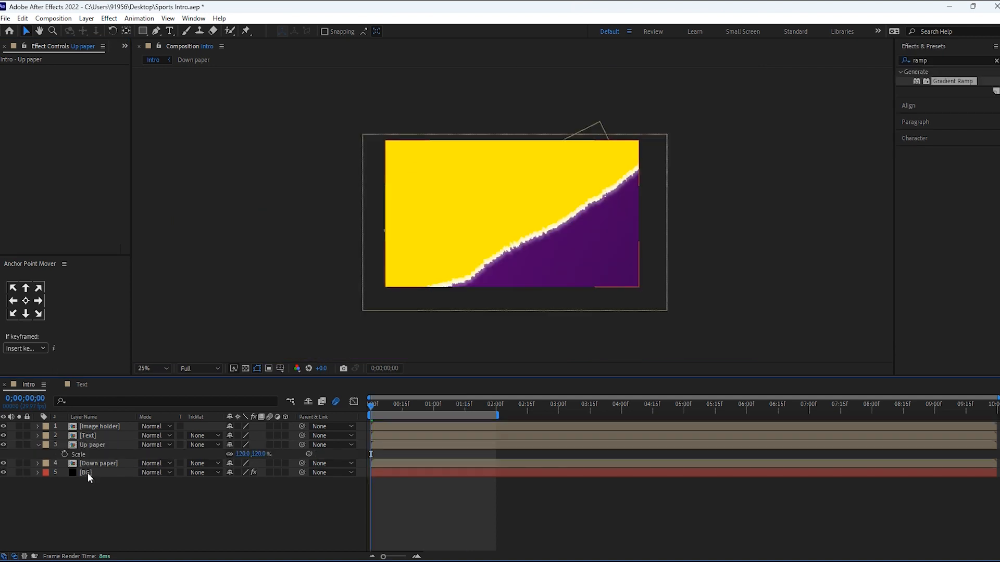
pyautogui.click(85, 472)
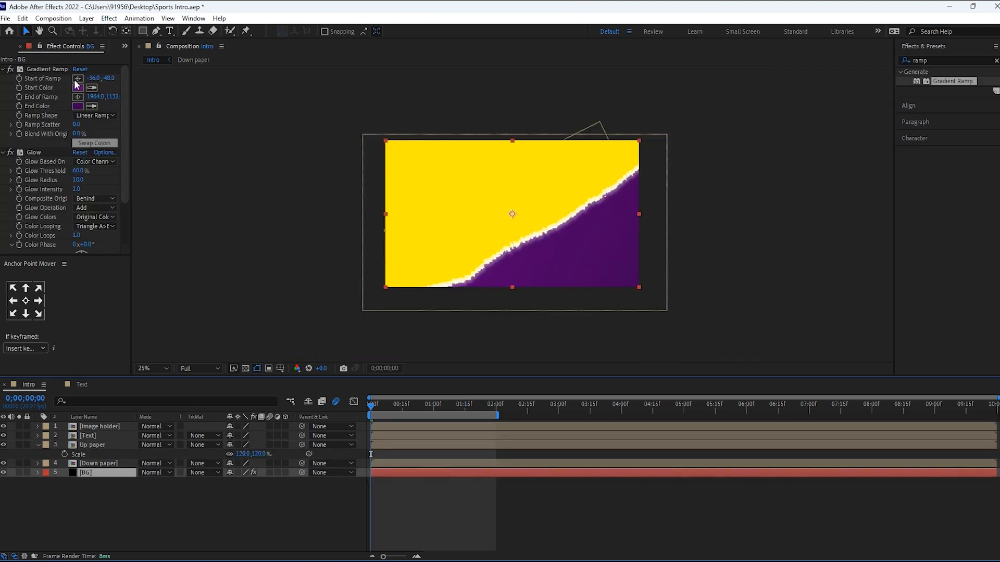
pyautogui.click(42, 69)
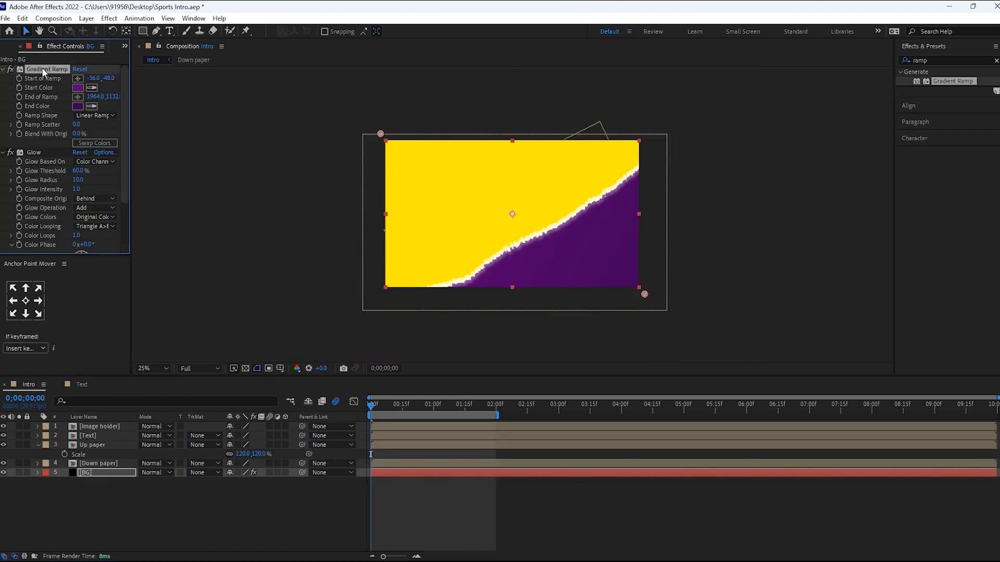
pyautogui.click(93, 445)
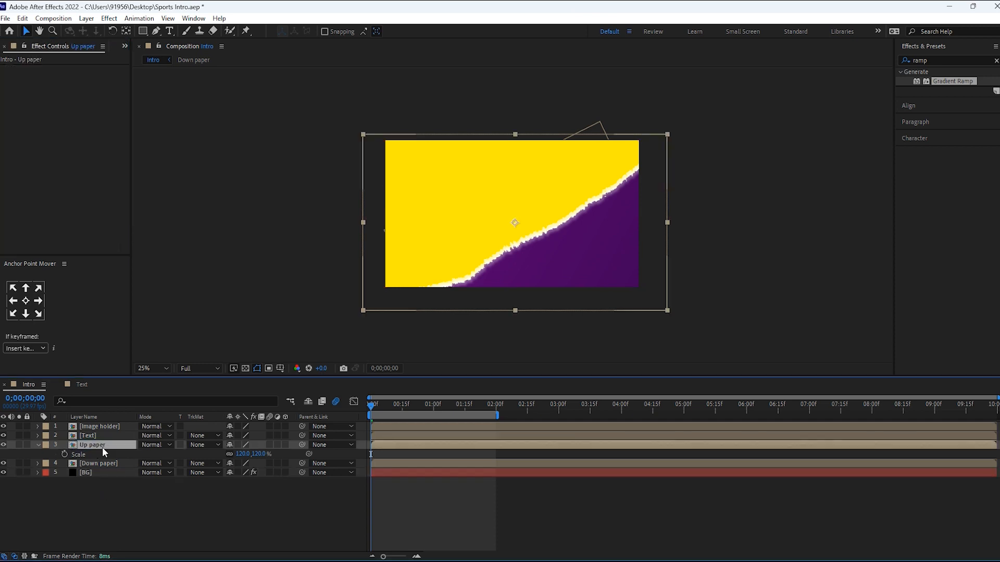
pyautogui.hotkey('ctrl', 'v')
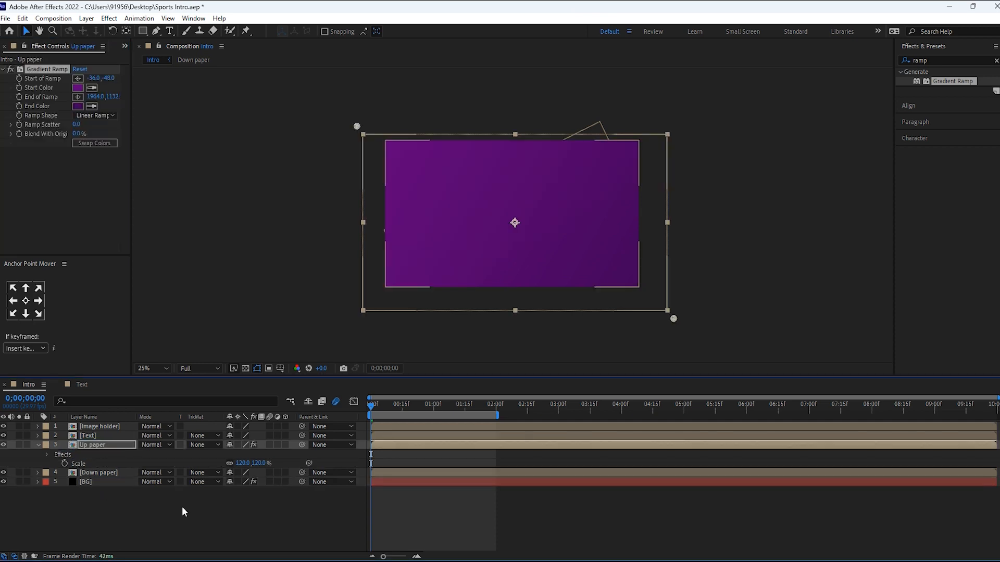
# Step: Fit the composition in the viewer, preview the Intro with the purple upper paper, and set the current time to 1:19
pyautogui.click(182, 507)
pyautogui.click(143, 369)
pyautogui.click(161, 175)
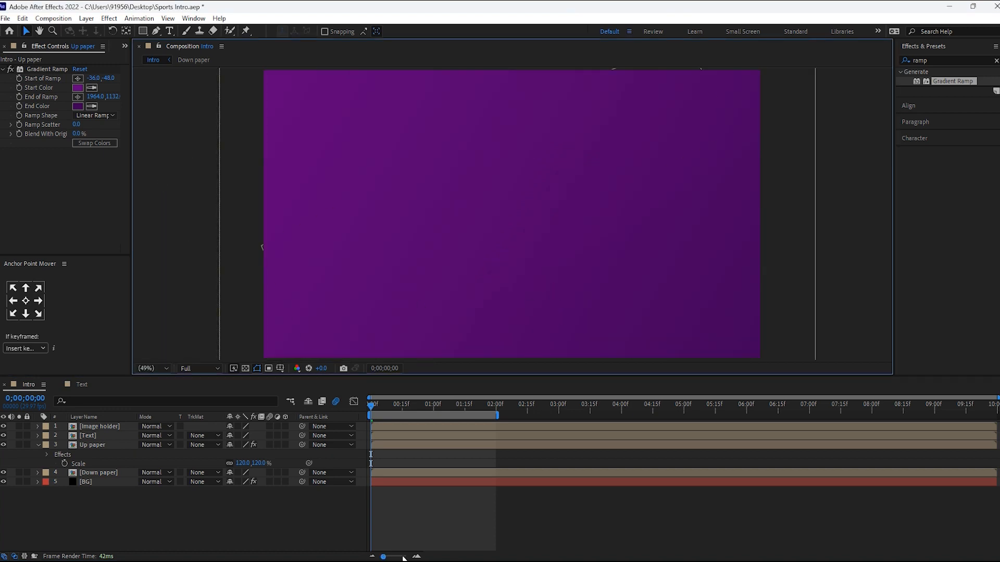
pyautogui.press('space')
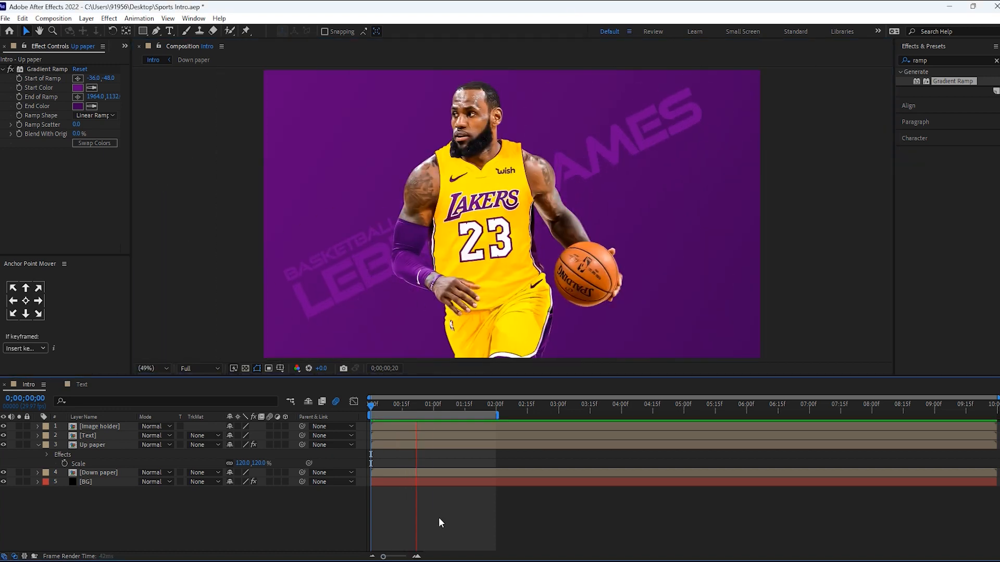
pyautogui.moveTo(405, 407); pyautogui.dragTo(474, 458)
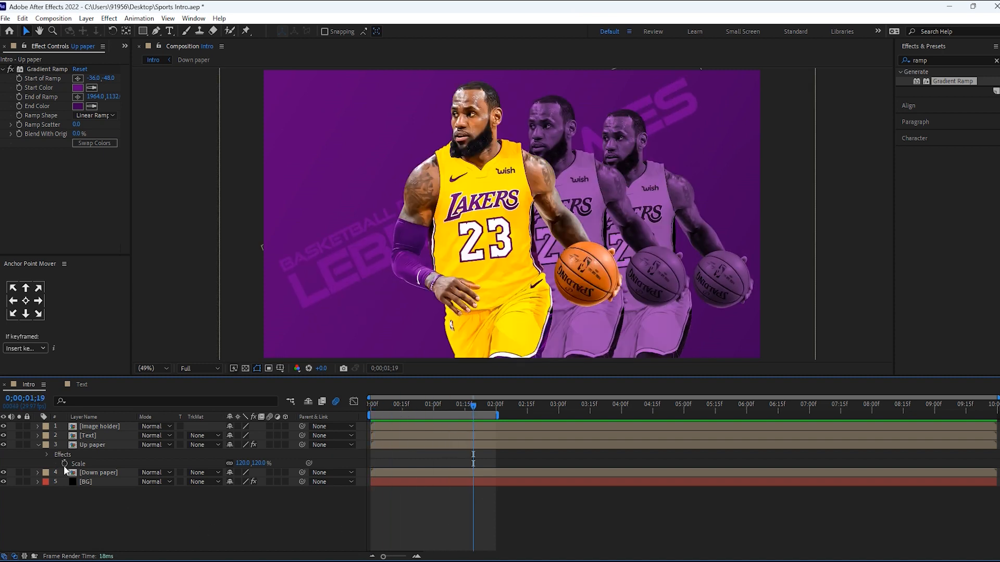
# Step: Add Position keyframes to the Up paper layer at 0:00 and 0:29
pyautogui.click(37, 446)
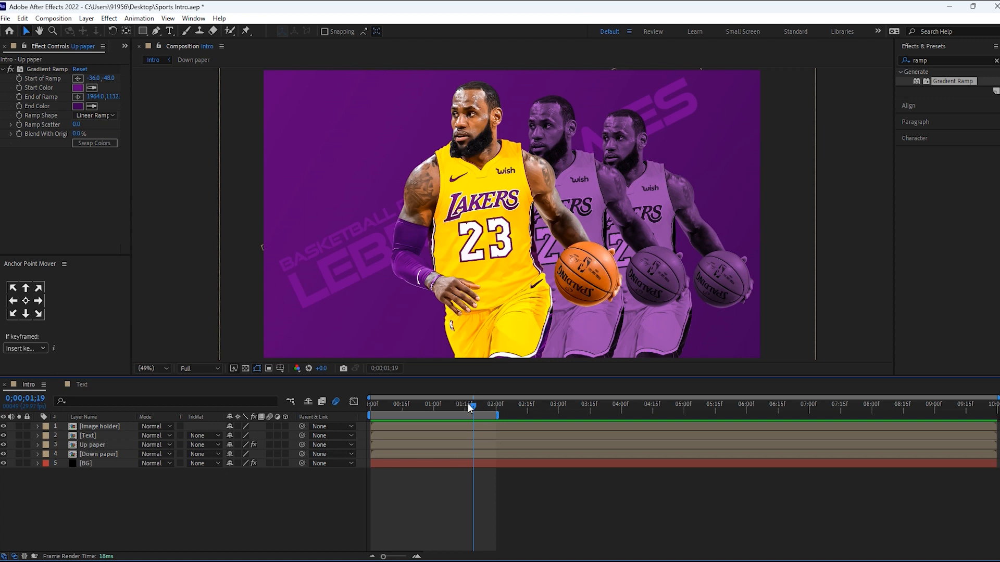
pyautogui.moveTo(467, 403); pyautogui.dragTo(381, 405)
pyautogui.click(96, 445)
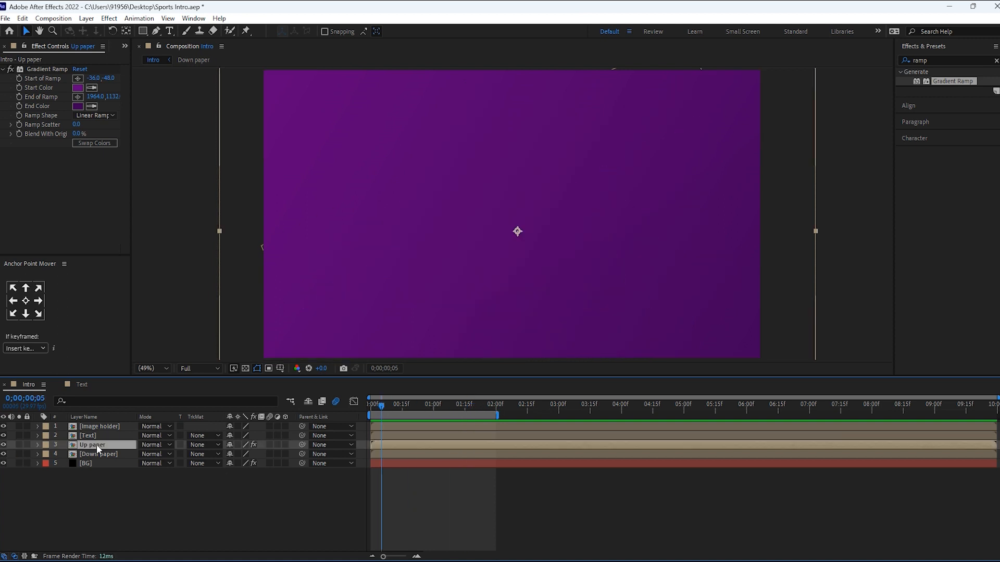
pyautogui.press('p')
pyautogui.moveTo(381, 406); pyautogui.dragTo(370, 405)
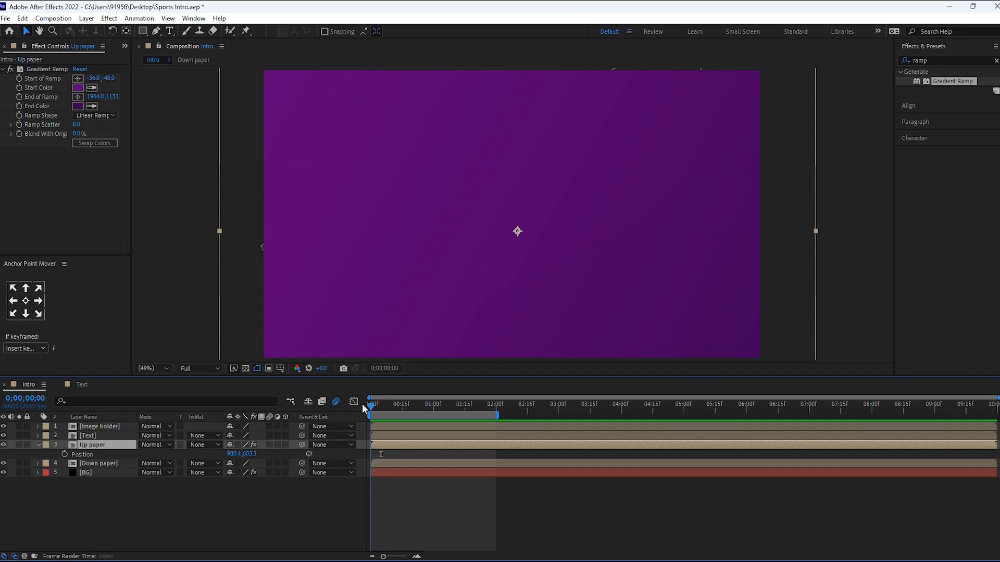
pyautogui.click(65, 454)
pyautogui.click(431, 408)
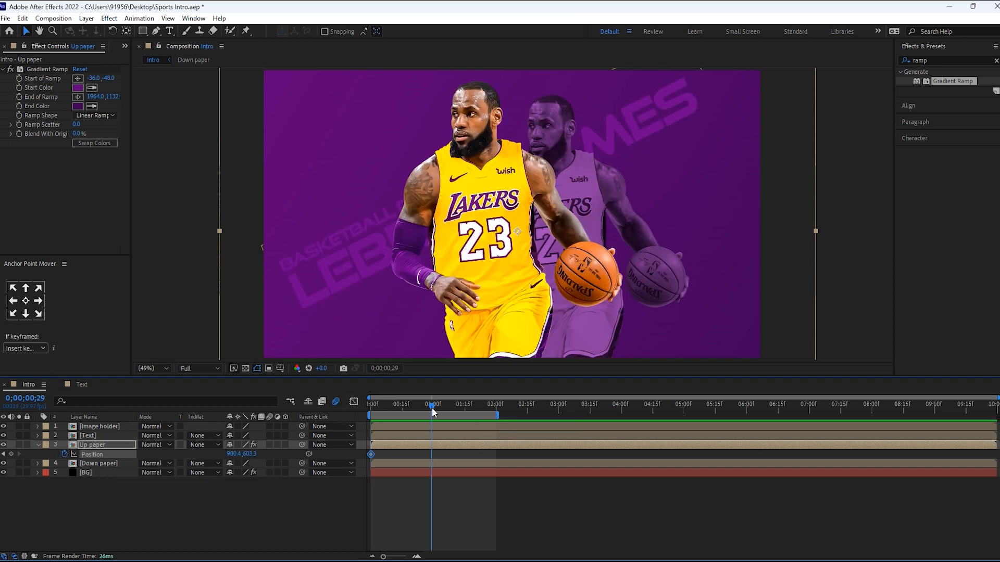
pyautogui.click(12, 455)
pyautogui.click(4, 454)
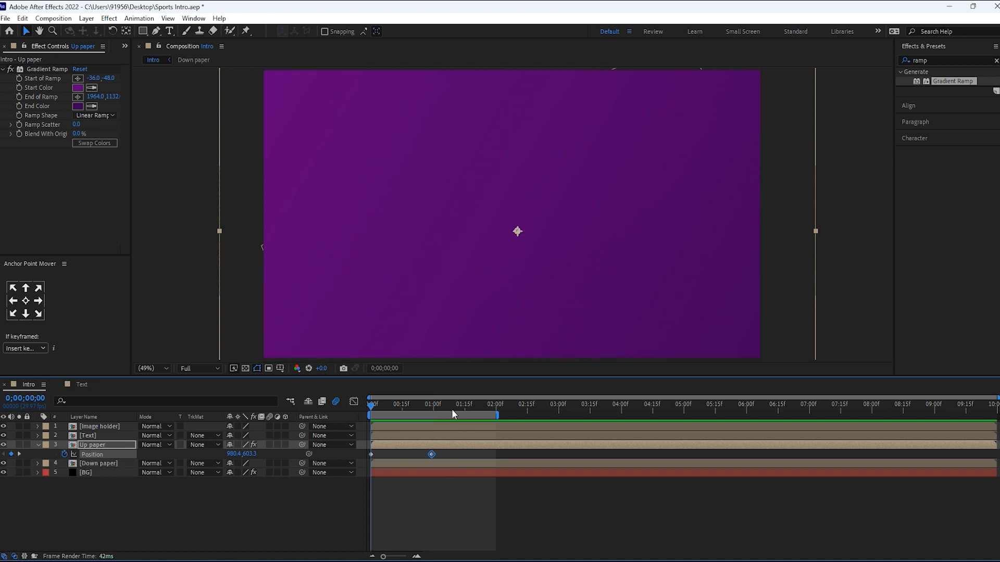
# Step: Shift the Text layer in time so that it starts at about 0:20
pyautogui.click(430, 445)
pyautogui.moveTo(394, 414); pyautogui.dragTo(462, 414)
pyautogui.moveTo(439, 458); pyautogui.dragTo(368, 461)
pyautogui.moveTo(452, 408)
pyautogui.mouseDown()
pyautogui.moveTo(430, 405)
pyautogui.moveTo(438, 405)
pyautogui.mouseUp()
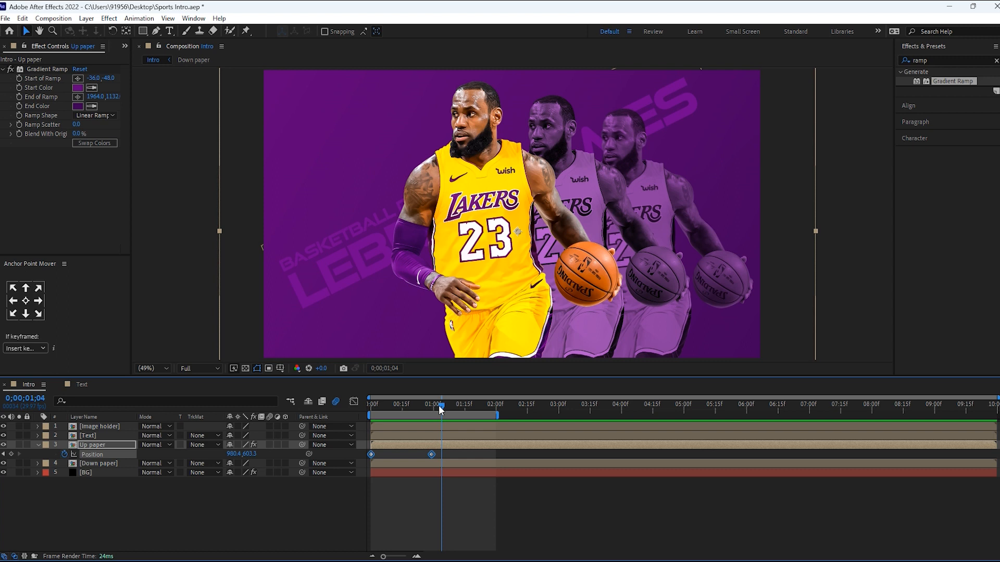
pyautogui.click(109, 444)
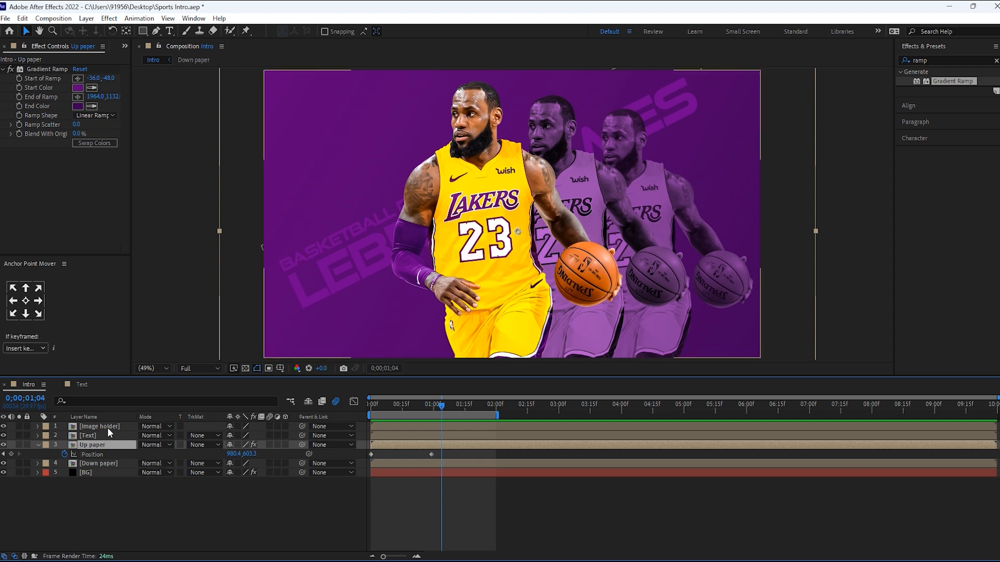
pyautogui.click(108, 435)
pyautogui.moveTo(400, 436); pyautogui.dragTo(441, 436)
pyautogui.moveTo(437, 409); pyautogui.dragTo(450, 436)
pyautogui.moveTo(439, 407); pyautogui.dragTo(446, 436)
pyautogui.moveTo(438, 409); pyautogui.dragTo(475, 413)
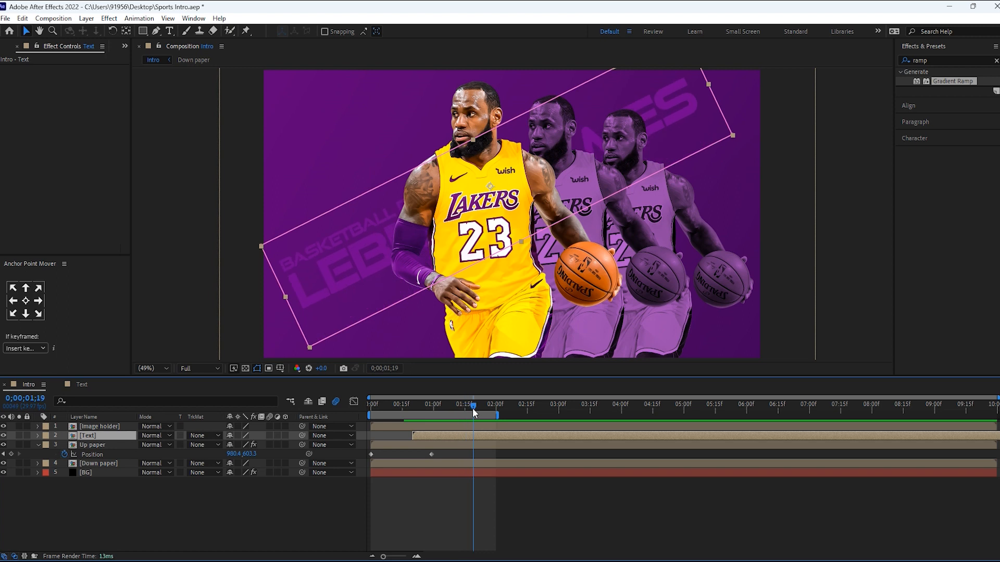
# Step: Move both Position keyframes of the Up paper layer so the first one lines up with the start of the Text layer
pyautogui.moveTo(453, 452); pyautogui.dragTo(474, 454)
pyautogui.moveTo(405, 410); pyautogui.dragTo(370, 405)
pyautogui.doubleClick(112, 433)
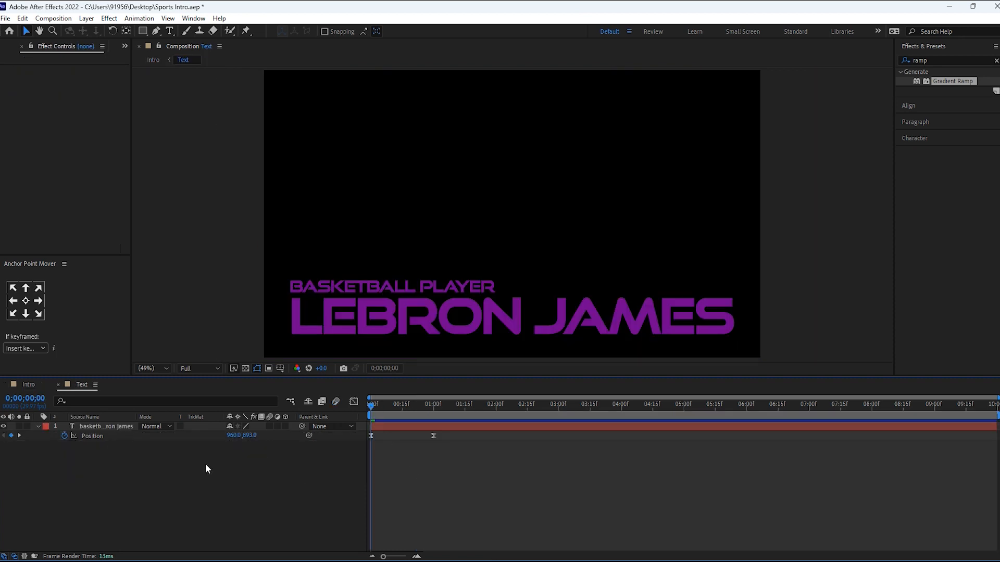
pyautogui.click(27, 385)
pyautogui.click(412, 454)
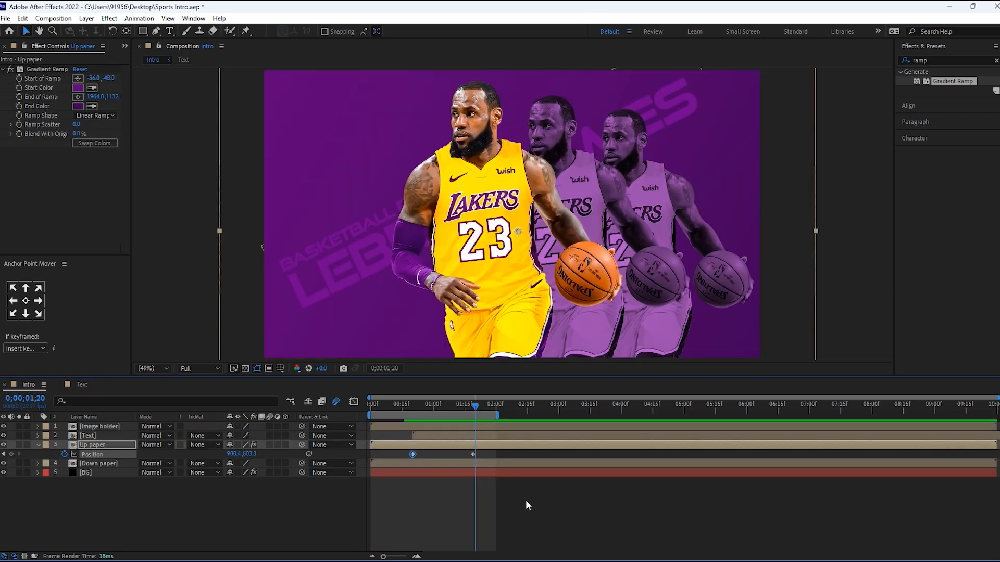
# Step: Move the Up paper layer's last Position keyframe to 1:20
pyautogui.click(526, 502)
pyautogui.press('=')
pyautogui.press('=')
pyautogui.press('=')
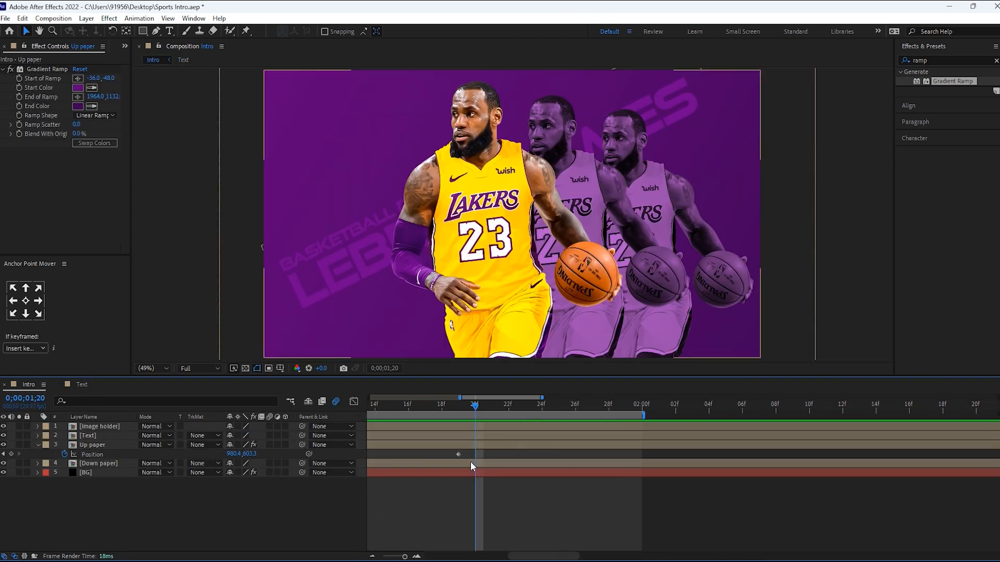
pyautogui.moveTo(458, 454); pyautogui.dragTo(472, 456)
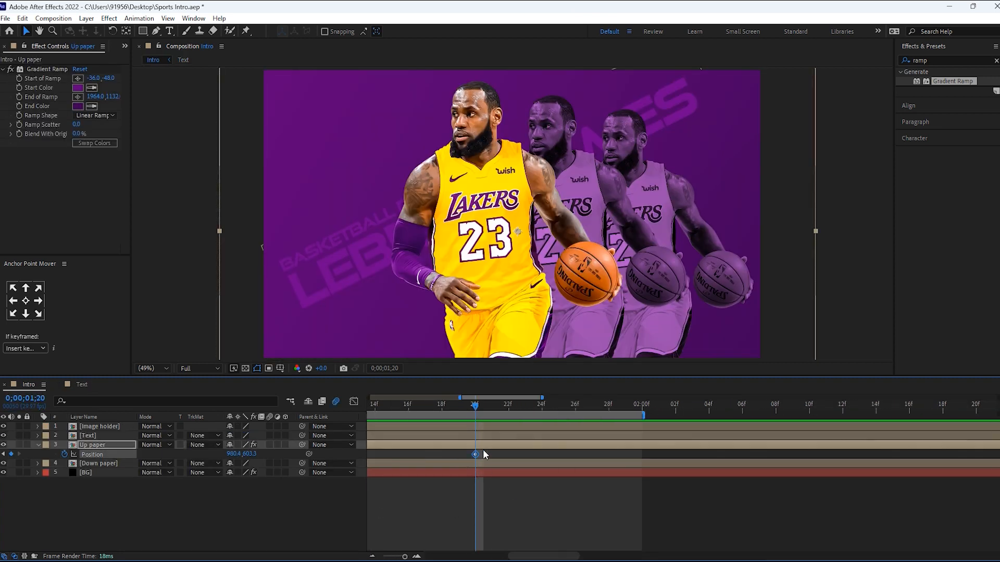
# Step: Apply Easy Ease to both Position keyframes of the Up paper layer
pyautogui.press('-')
pyautogui.press('-')
pyautogui.press('-')
pyautogui.rightClick(408, 453)
pyautogui.rightClick(413, 455)
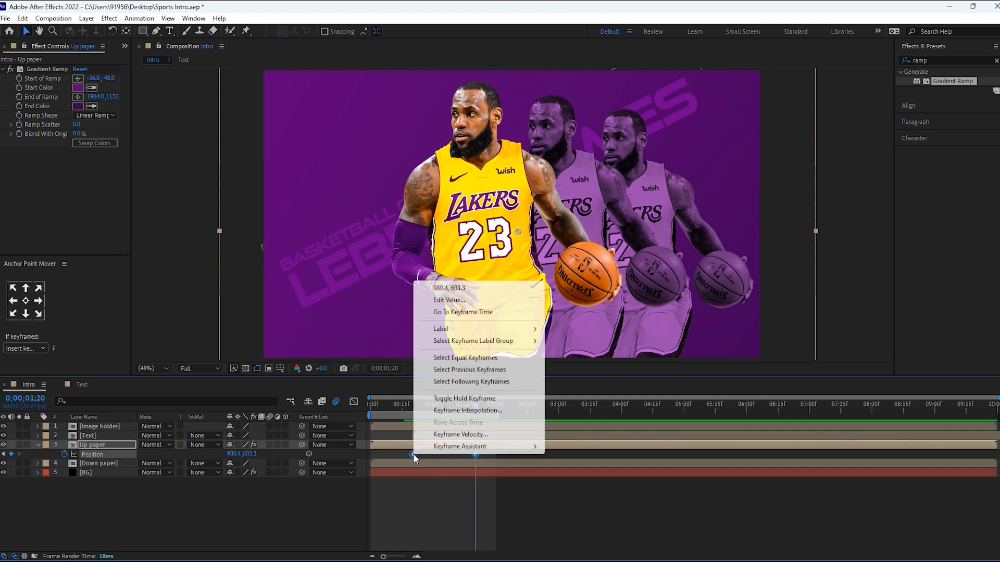
pyautogui.moveTo(529, 448)
pyautogui.click(587, 483)
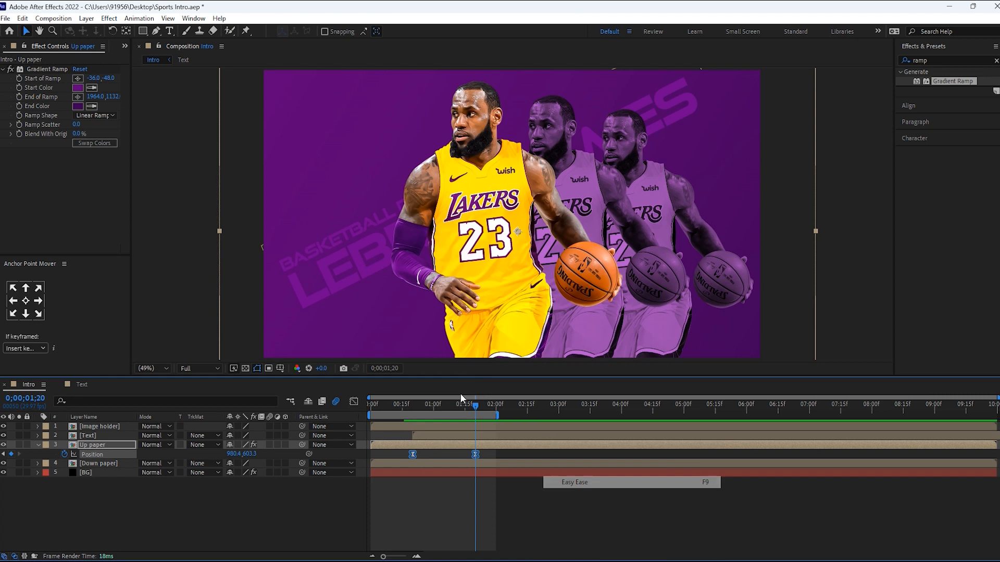
# Step: At 1:20, move the Up paper layer diagonally up and left to about 603, 77 to uncover the yellow paper, and preview it
pyautogui.moveTo(366, 311); pyautogui.dragTo(268, 175)
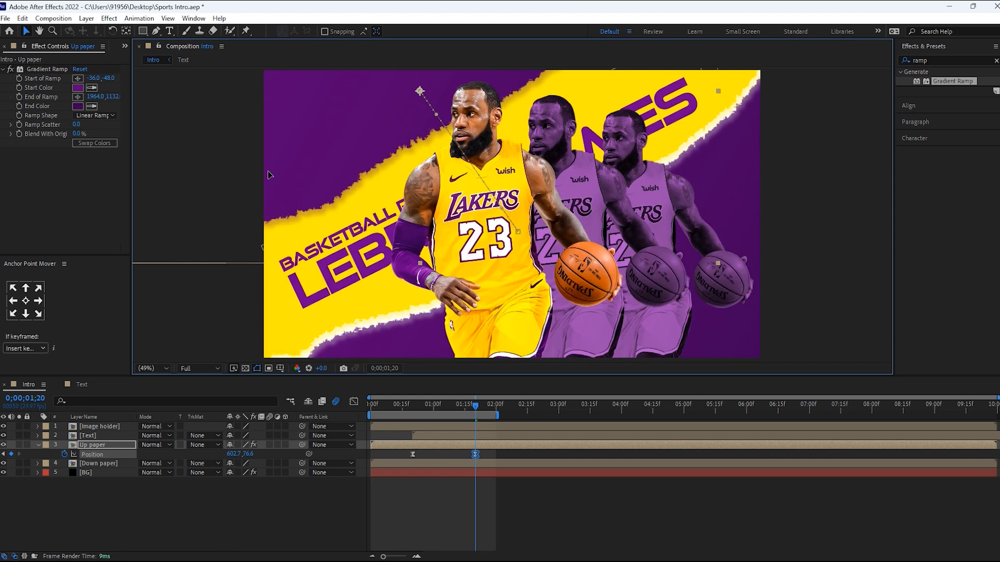
pyautogui.moveTo(436, 405); pyautogui.dragTo(413, 405)
pyautogui.click(529, 532)
pyautogui.press('space')
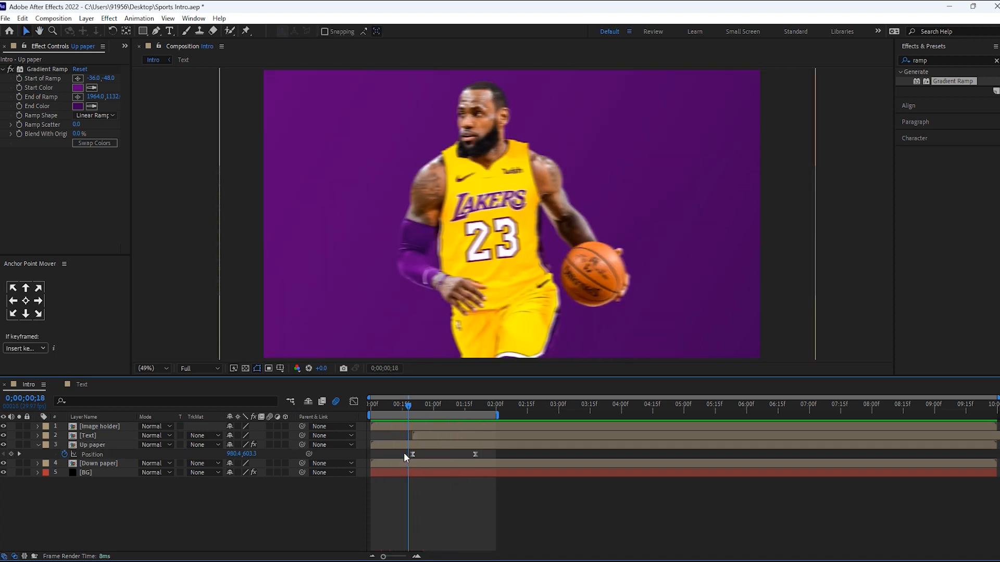
# Step: Reshape the Up paper Position speed graph so the motion starts slowly and peaks sharply near the last keyframe, and preview it
pyautogui.moveTo(398, 452); pyautogui.dragTo(490, 458)
pyautogui.click(355, 401)
pyautogui.click(414, 525)
pyautogui.moveTo(423, 523); pyautogui.dragTo(461, 525)
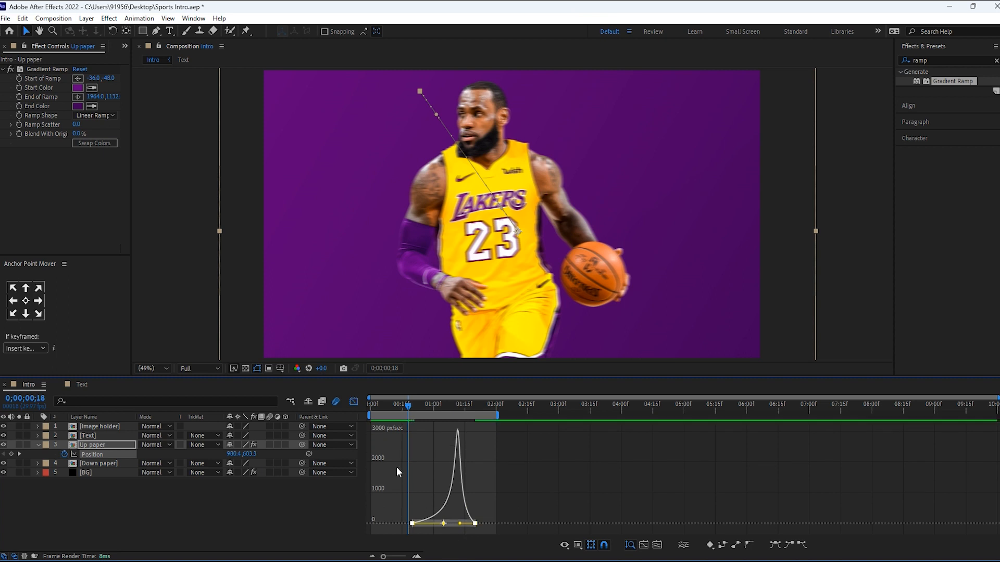
pyautogui.click(356, 401)
pyautogui.moveTo(410, 404); pyautogui.dragTo(305, 411)
pyautogui.click(483, 503)
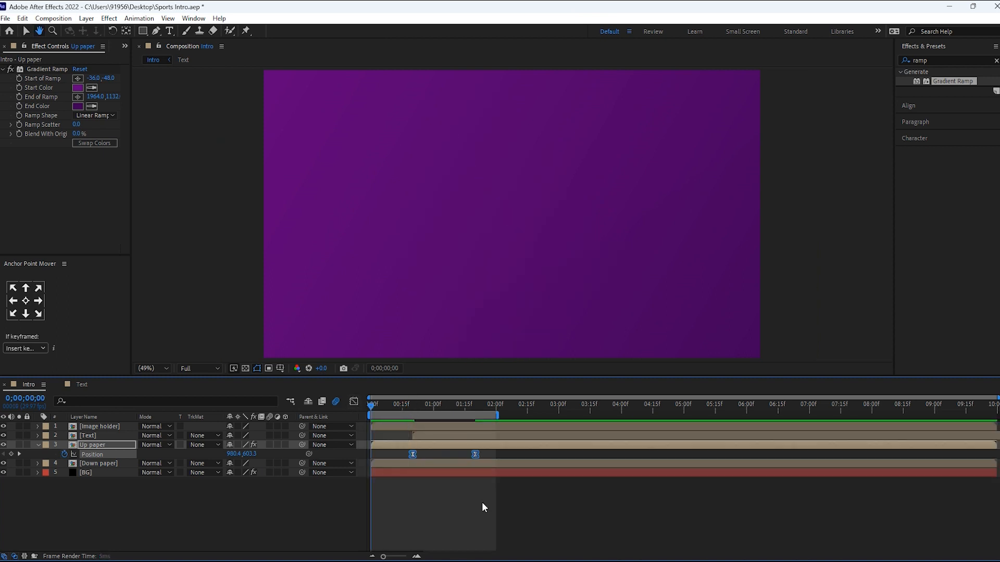
pyautogui.press('space')
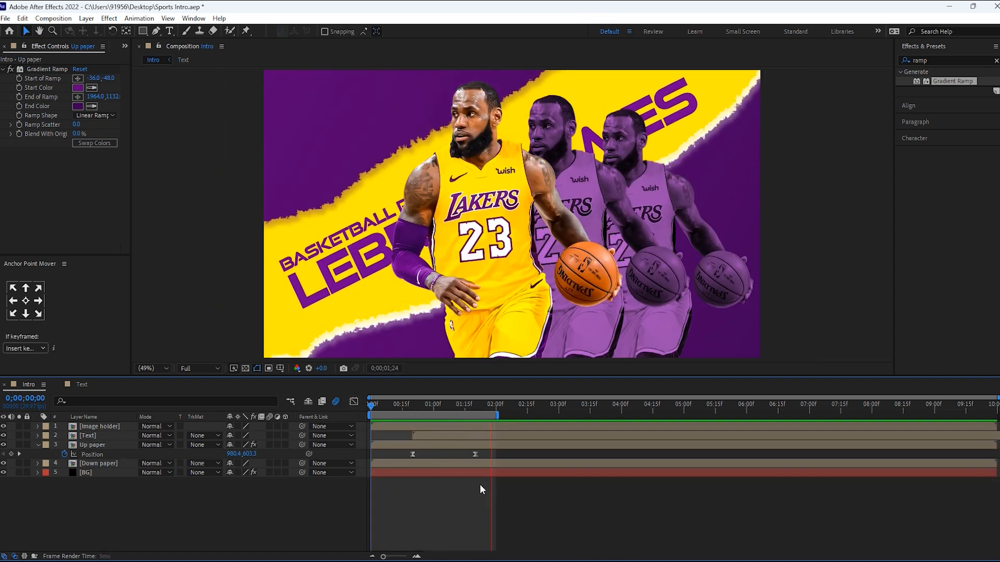
# Step: Move the Text layer below Up paper, start it slightly later at about 0:22, and preview the reveal
pyautogui.moveTo(410, 407); pyautogui.dragTo(431, 409)
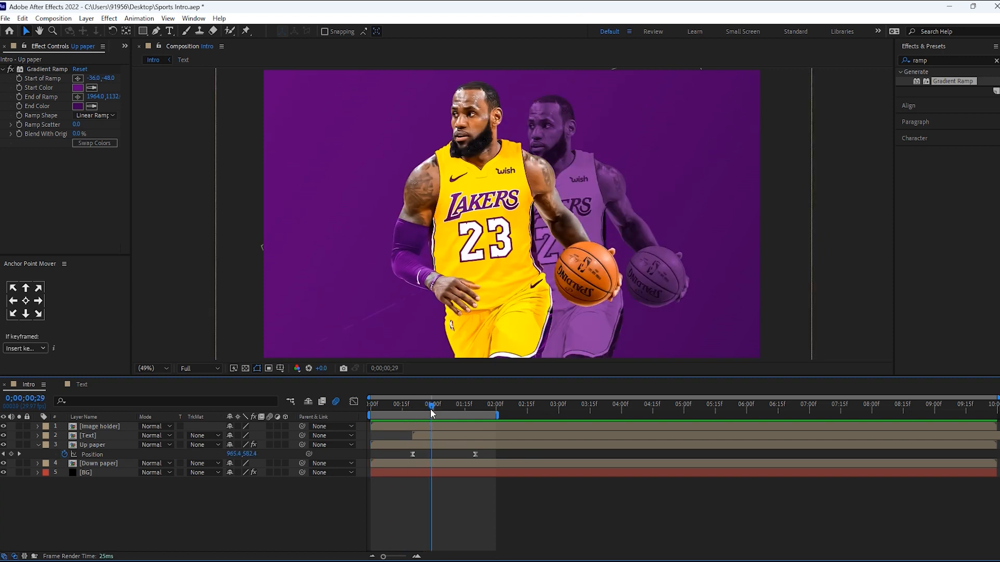
pyautogui.click(437, 437)
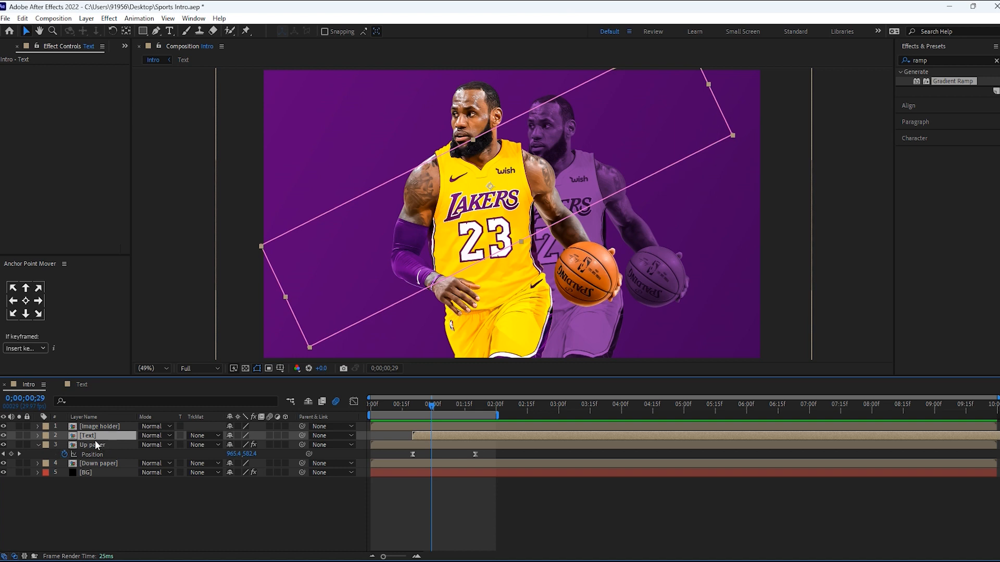
pyautogui.moveTo(95, 435); pyautogui.dragTo(95, 451)
pyautogui.moveTo(420, 404); pyautogui.dragTo(456, 406)
pyautogui.click(415, 438)
pyautogui.moveTo(423, 454); pyautogui.dragTo(427, 454)
pyautogui.moveTo(411, 405); pyautogui.dragTo(331, 411)
pyautogui.press('space')
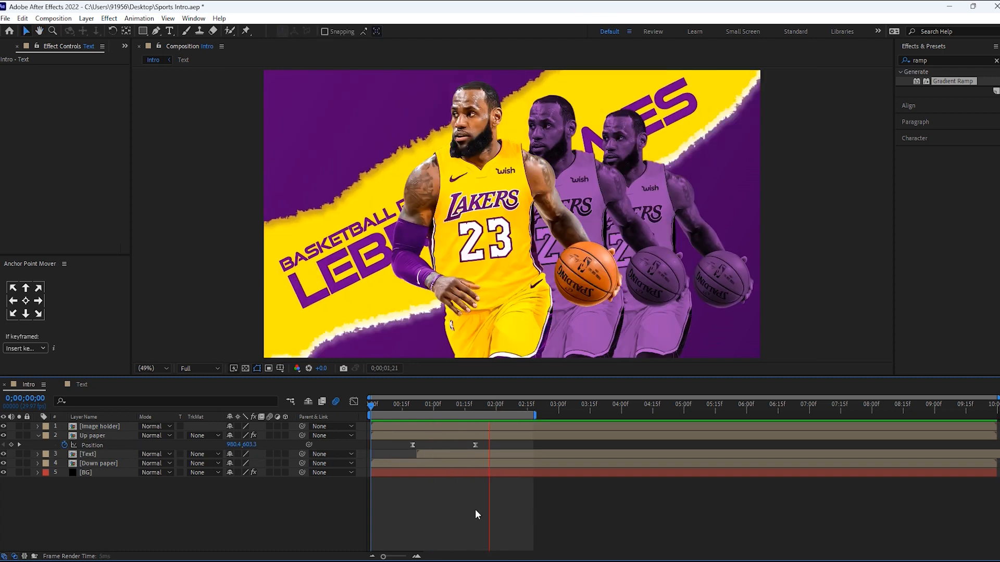
# Step: Enable motion blur on all five layers of the Intro composition
pyautogui.click(383, 405)
pyautogui.moveTo(382, 405); pyautogui.dragTo(470, 414)
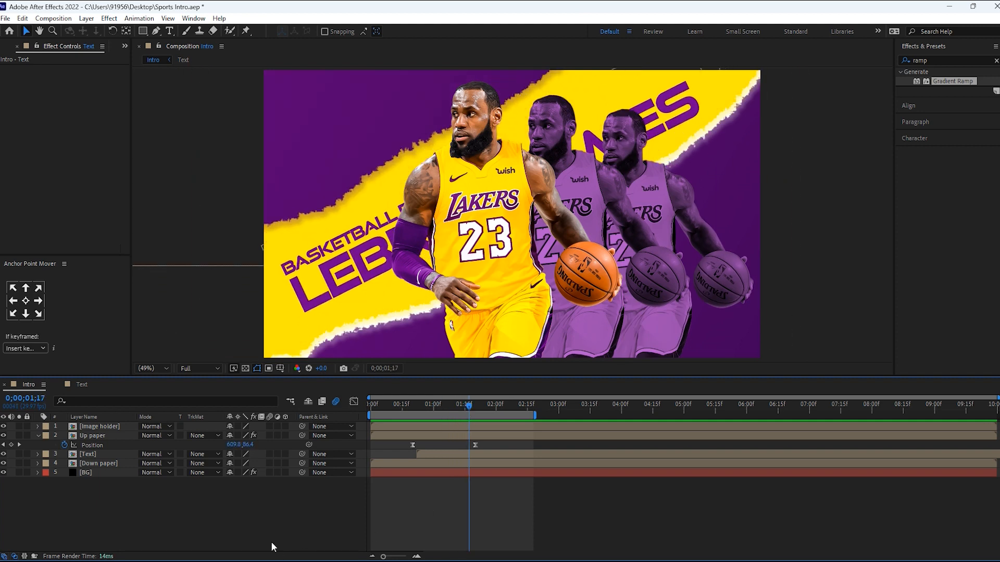
pyautogui.moveTo(268, 427); pyautogui.dragTo(269, 475)
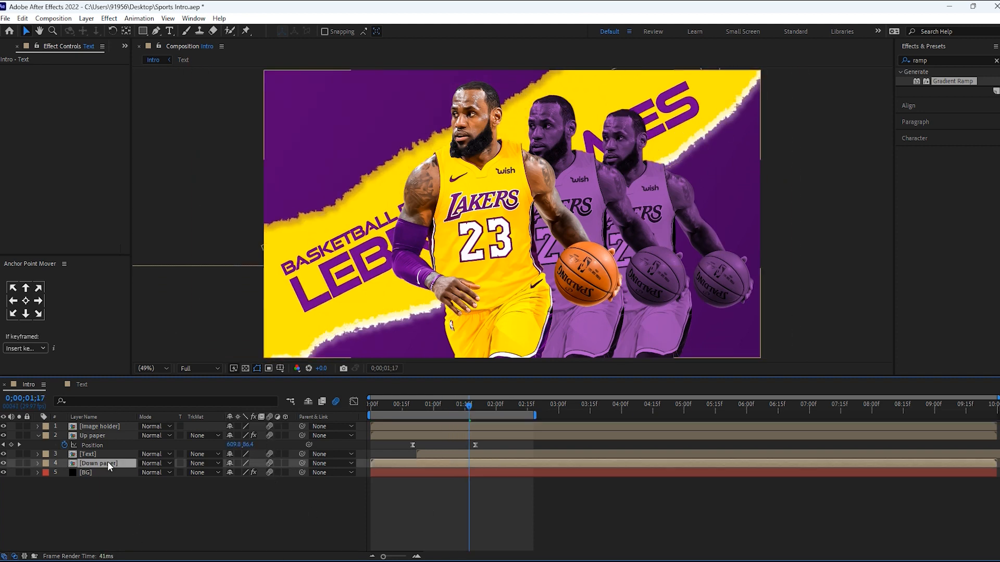
# Step: Enable motion blur on both layers inside Down paper, check the Text and Image holder compositions, and return to Intro
pyautogui.doubleClick(108, 462)
pyautogui.click(35, 384)
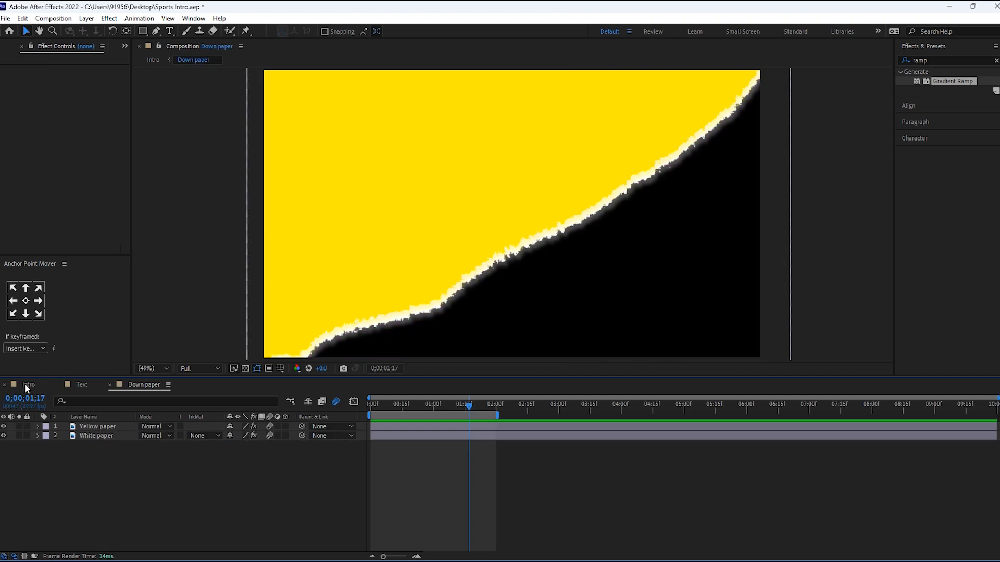
pyautogui.click(24, 383)
pyautogui.doubleClick(88, 455)
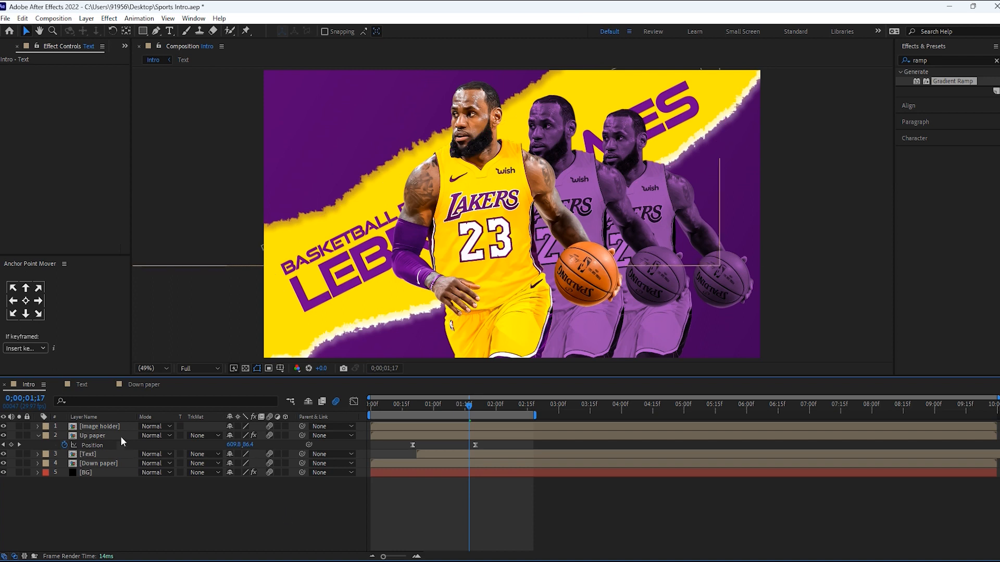
pyautogui.doubleClick(99, 426)
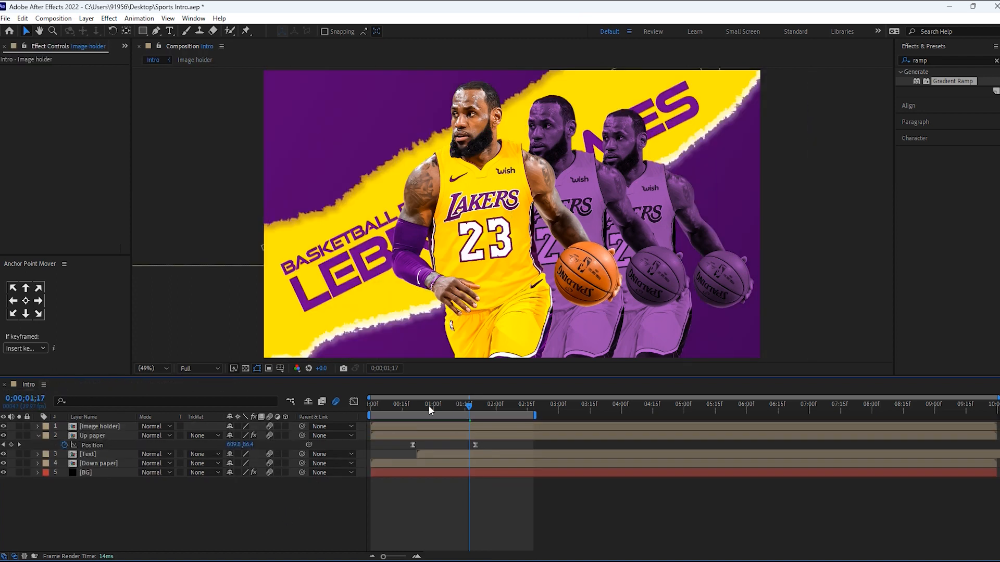
# Step: Preview the Intro composition with motion blur and set the current time to 2:09
pyautogui.press('space')
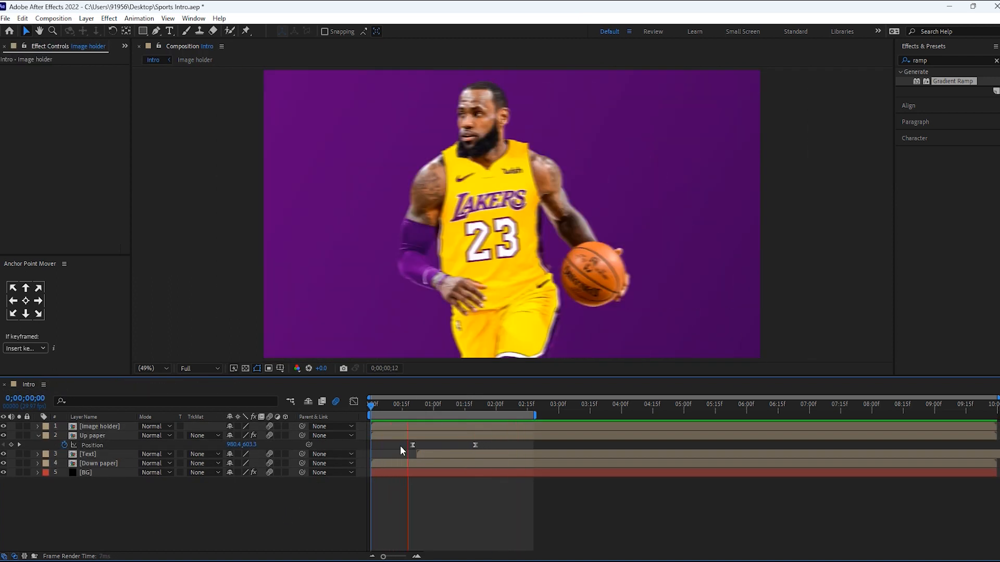
pyautogui.press('space')
pyautogui.moveTo(448, 404); pyautogui.dragTo(513, 413)
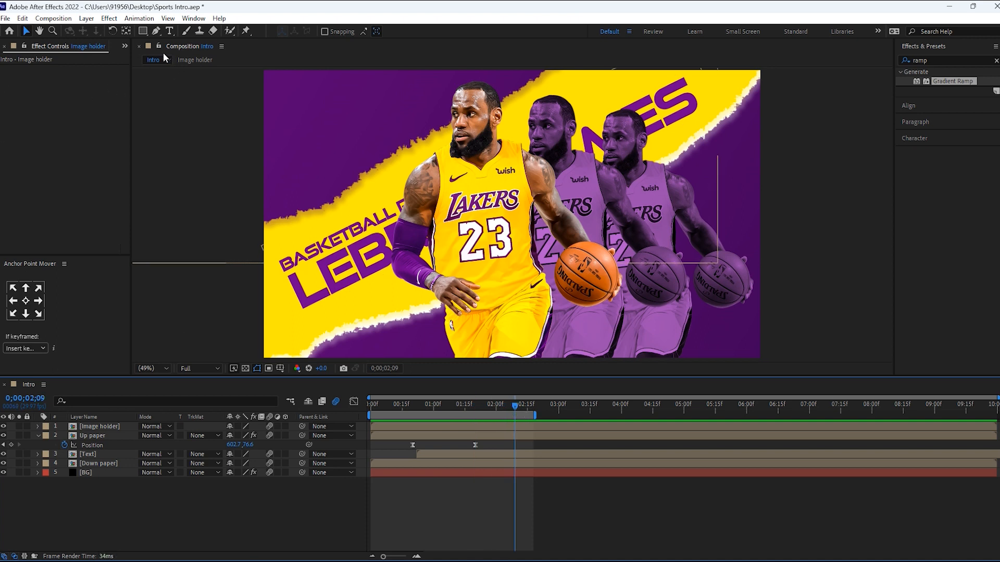
# Step: Set the Pen tool to no fill and a solid white 5 px stroke, and show the Title/Action Safe guides
pyautogui.click(156, 31)
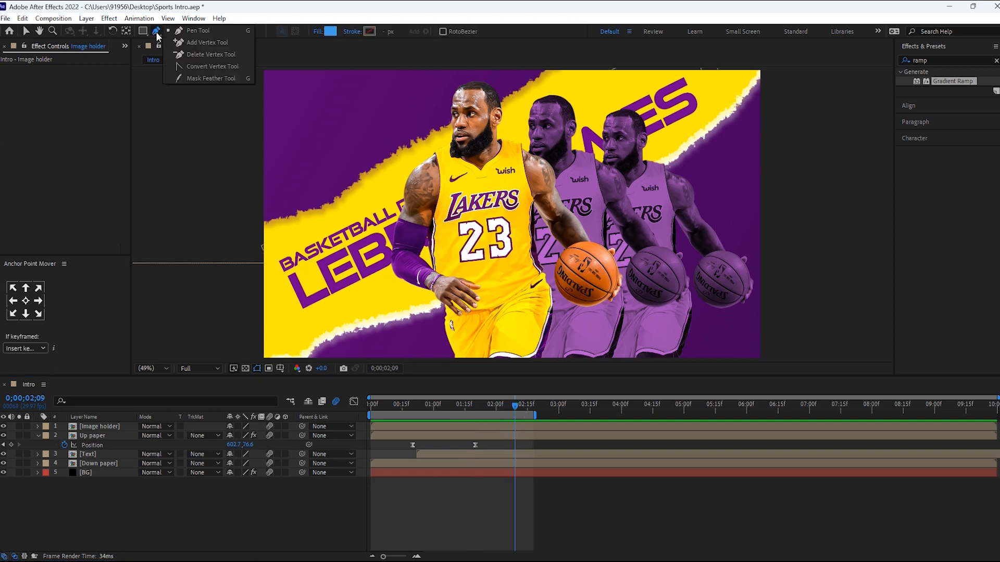
pyautogui.click(316, 33)
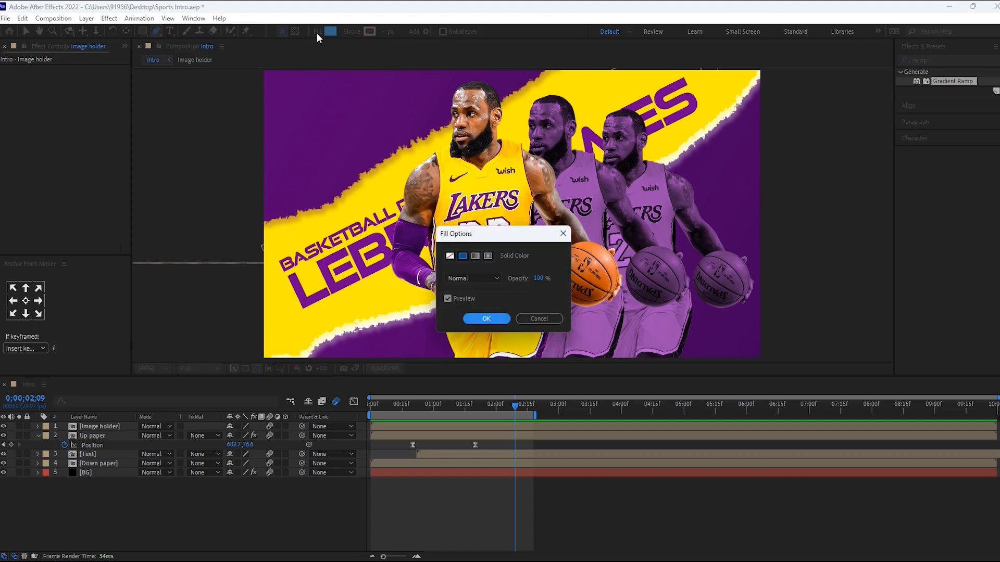
pyautogui.click(483, 319)
pyautogui.click(351, 32)
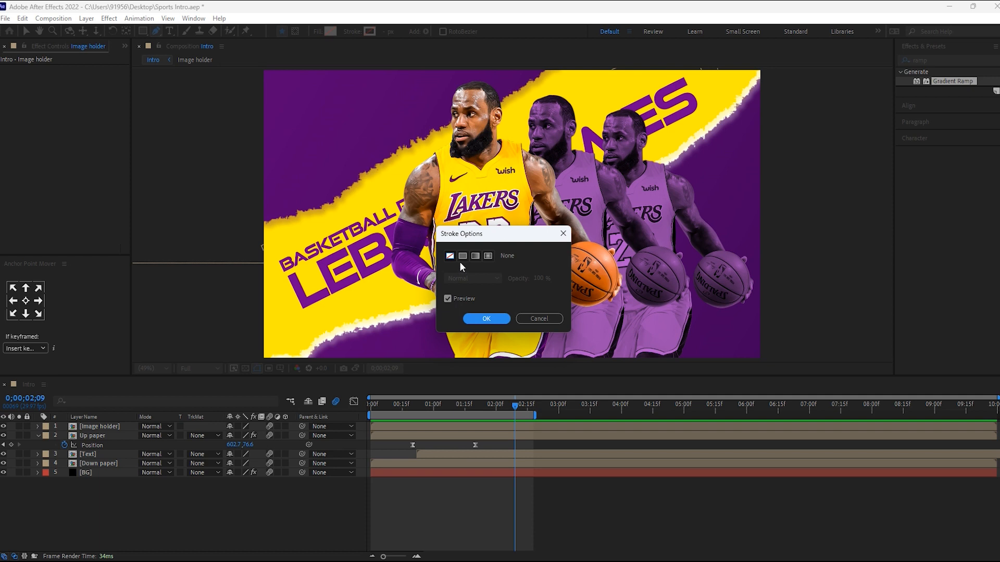
pyautogui.click(486, 319)
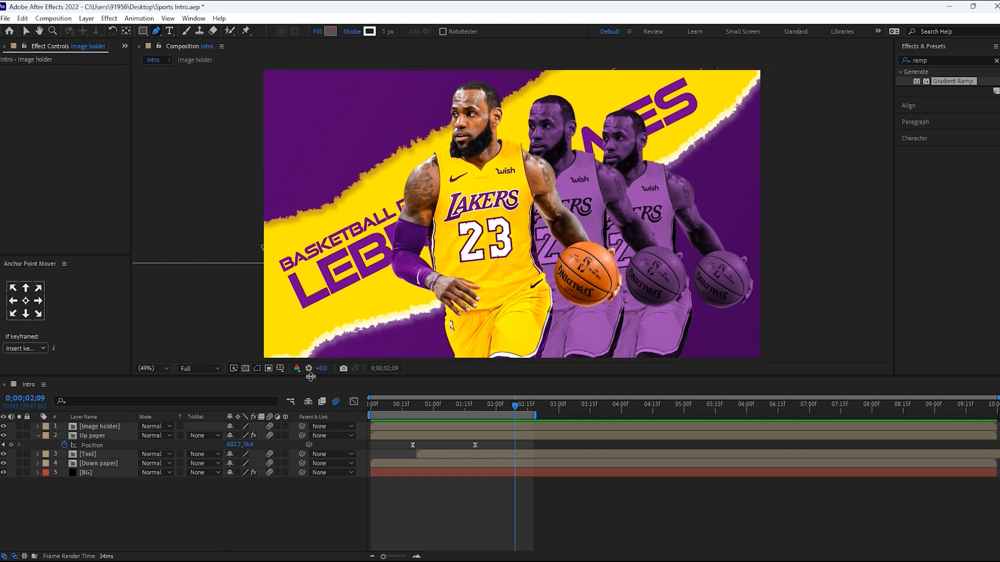
pyautogui.click(283, 369)
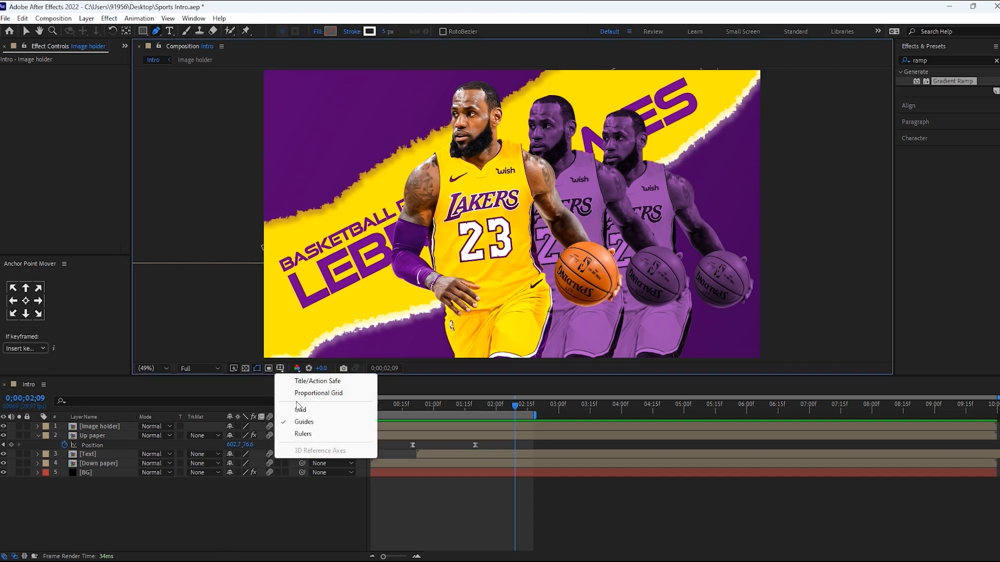
pyautogui.click(303, 384)
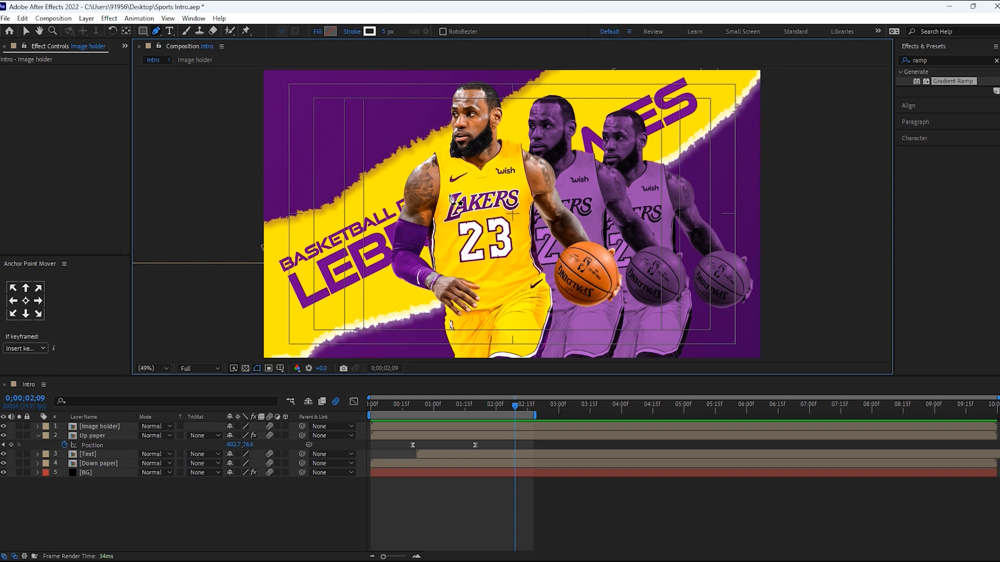
# Step: Draw an open, right-pointing three-point chevron at the centre of the frame with a white 60 px stroke
pyautogui.click(440, 164)
pyautogui.click(512, 214)
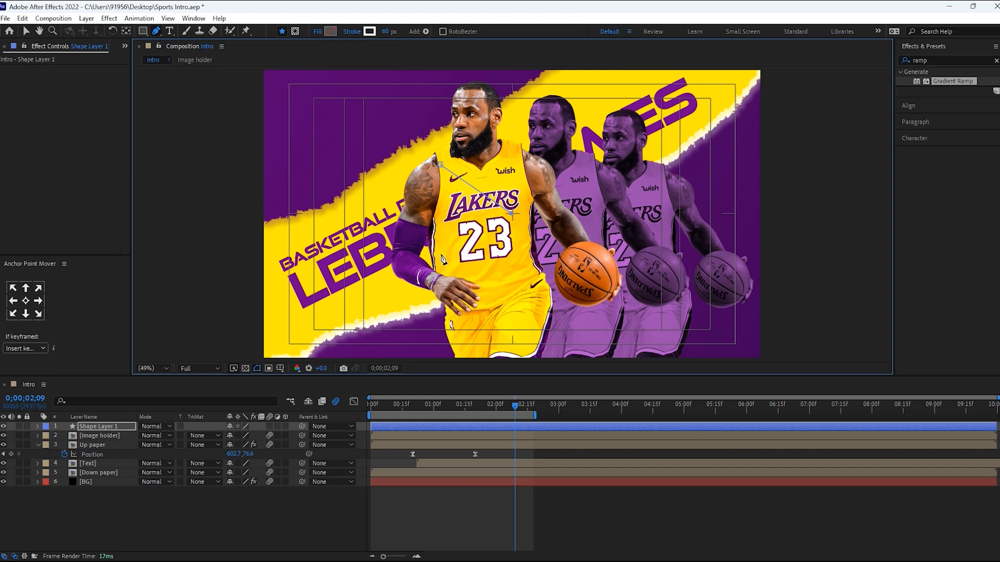
pyautogui.click(443, 254)
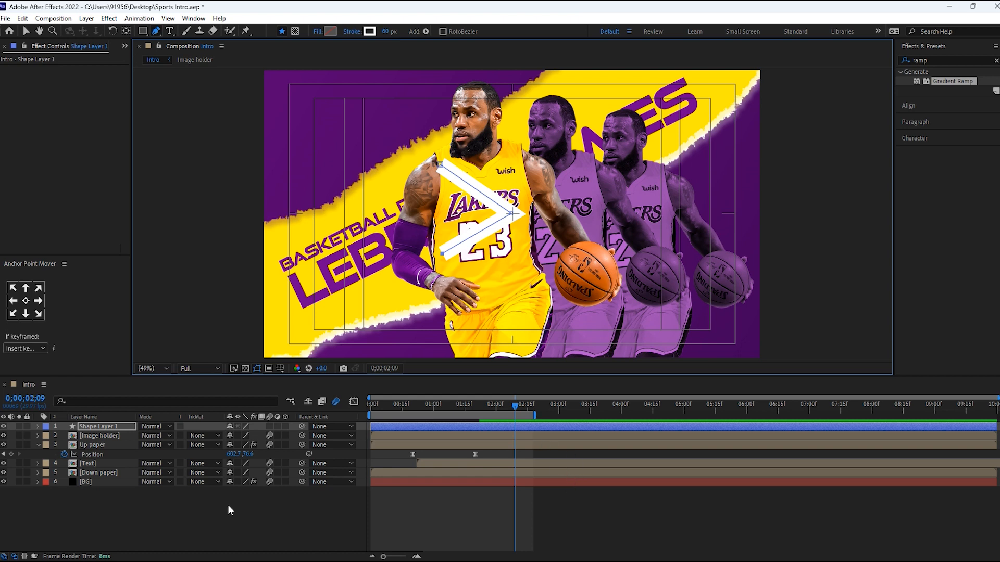
pyautogui.click(210, 525)
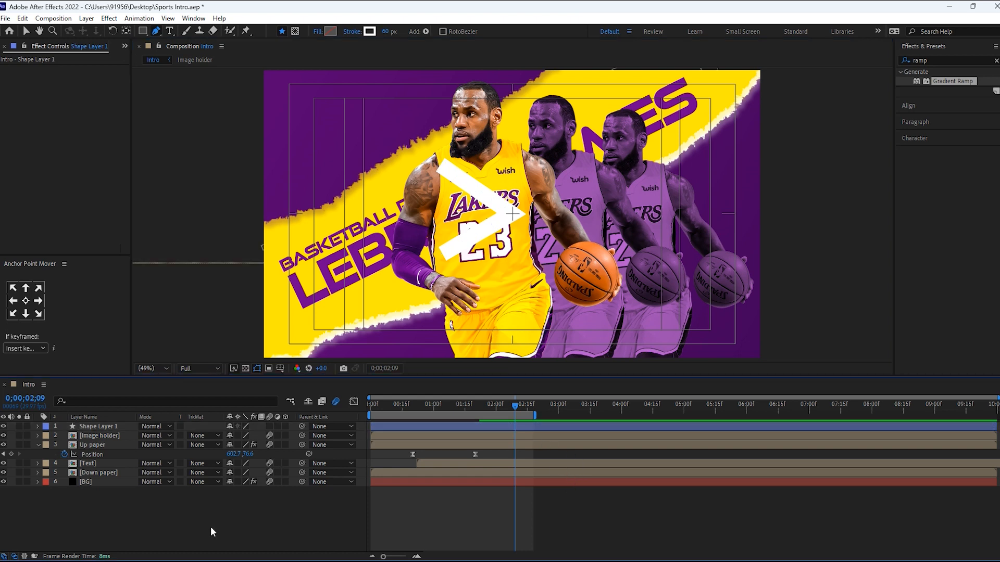
# Step: Add a Repeater to the chevron's shape layer and set its Copies to 10
pyautogui.click(104, 430)
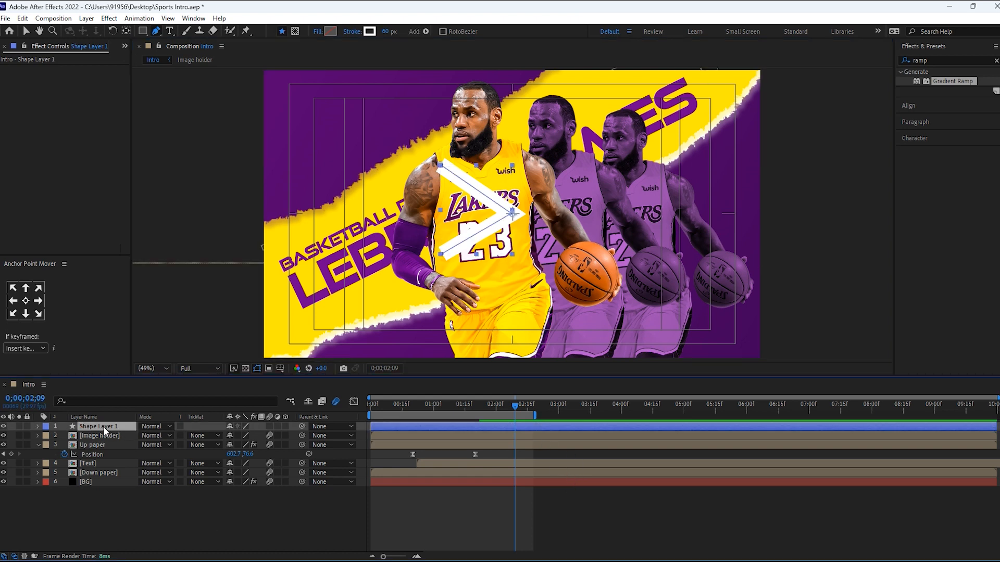
pyautogui.click(38, 427)
pyautogui.click(291, 435)
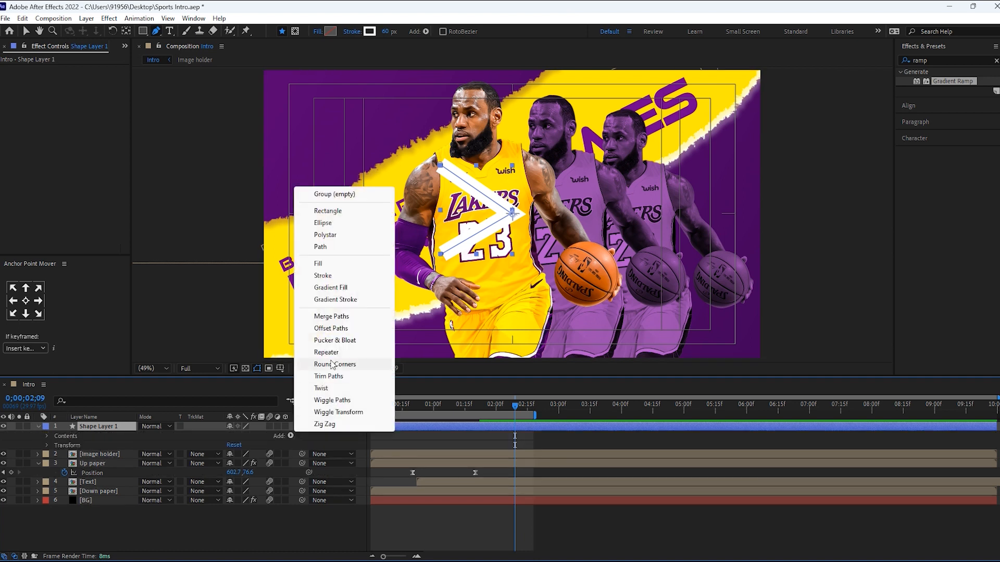
pyautogui.click(326, 353)
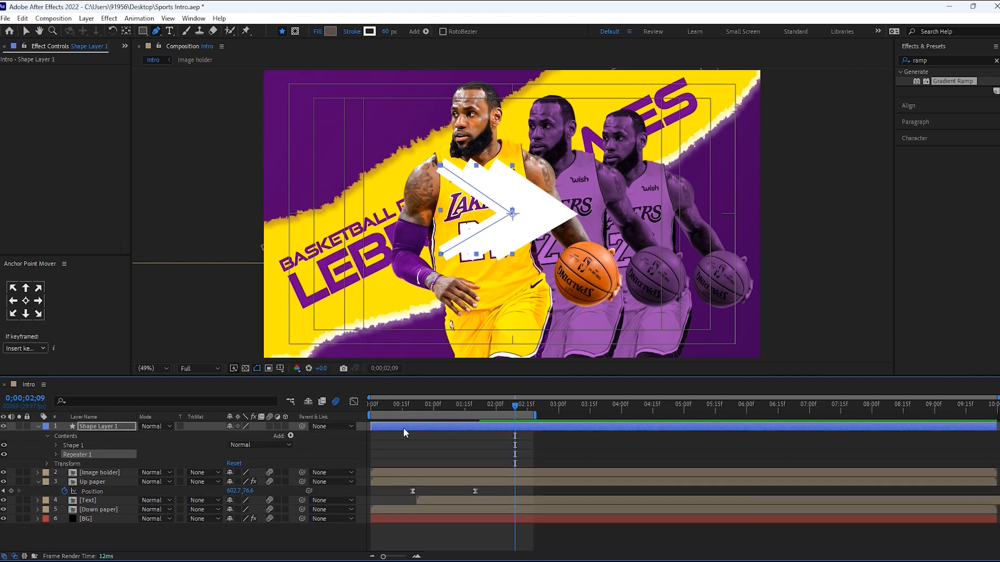
pyautogui.click(56, 454)
pyautogui.moveTo(231, 465); pyautogui.dragTo(233, 463)
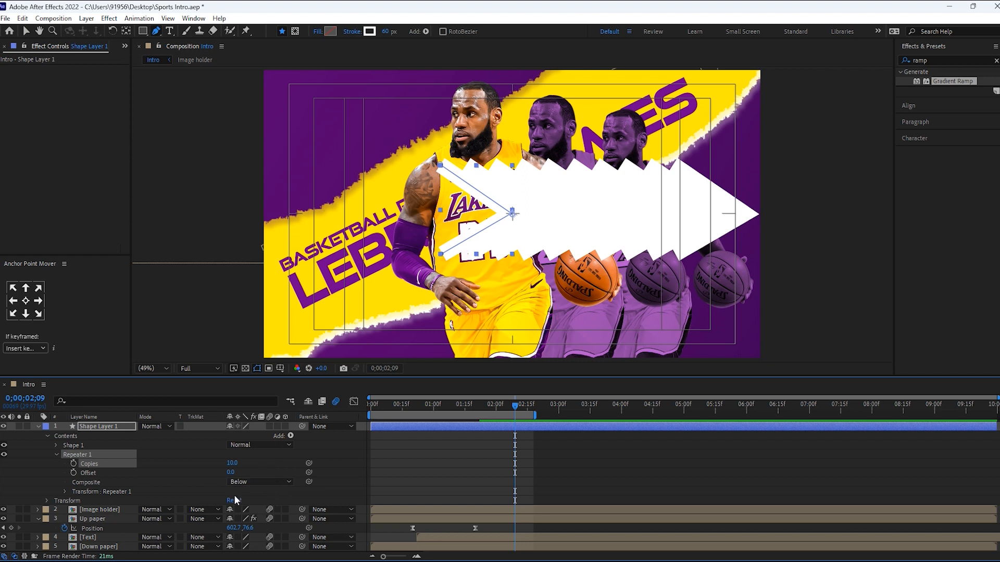
# Step: Space the chevron copies apart by setting the Repeater's transform Position to 175, 0
pyautogui.click(65, 491)
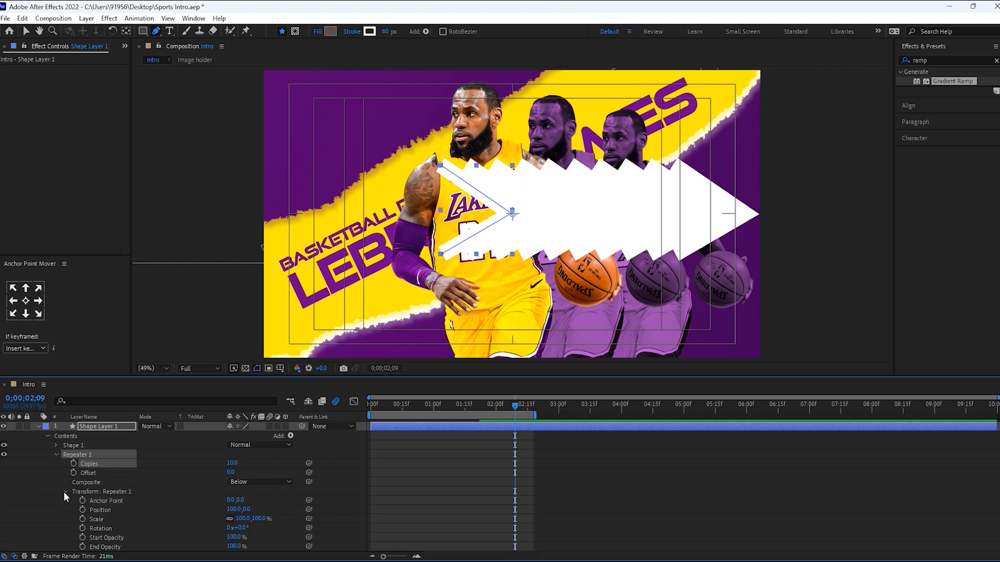
pyautogui.moveTo(239, 510); pyautogui.dragTo(275, 509)
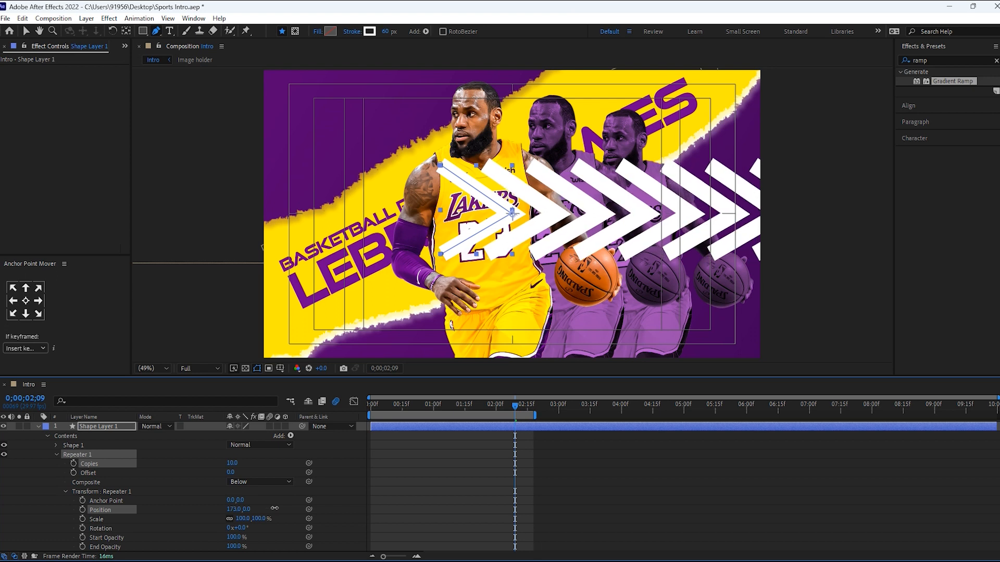
pyautogui.click(237, 510)
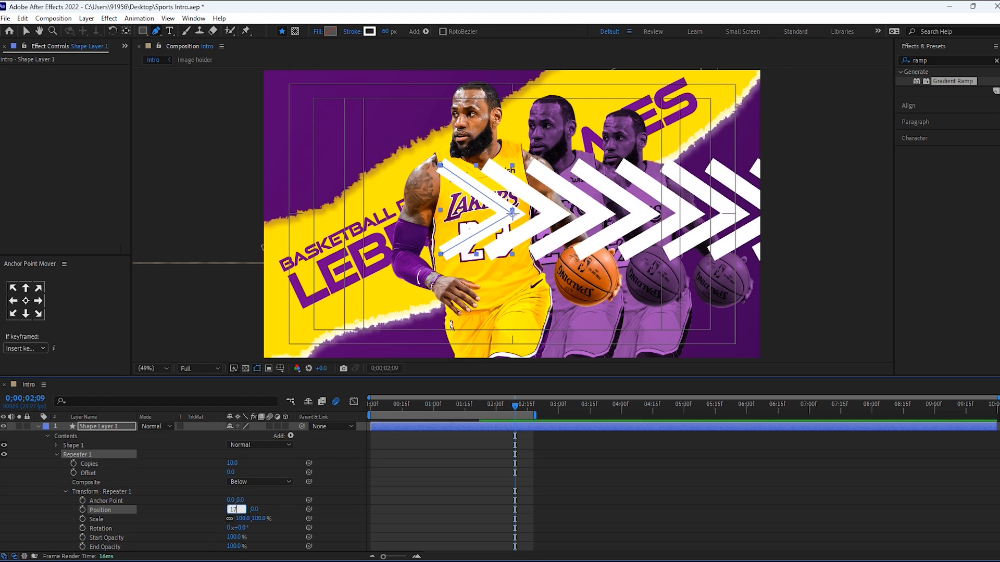
pyautogui.press('Return')
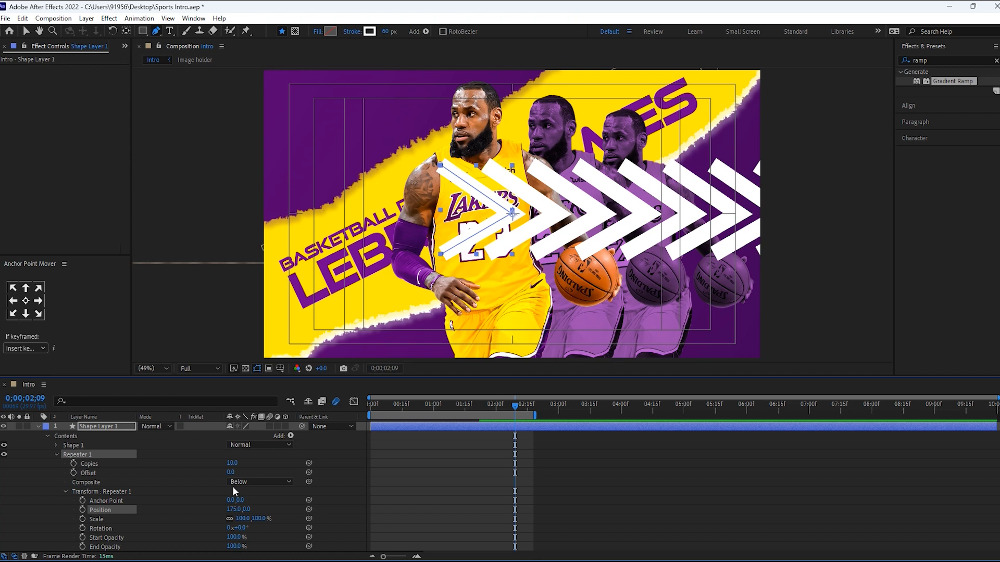
pyautogui.click(39, 427)
pyautogui.click(117, 508)
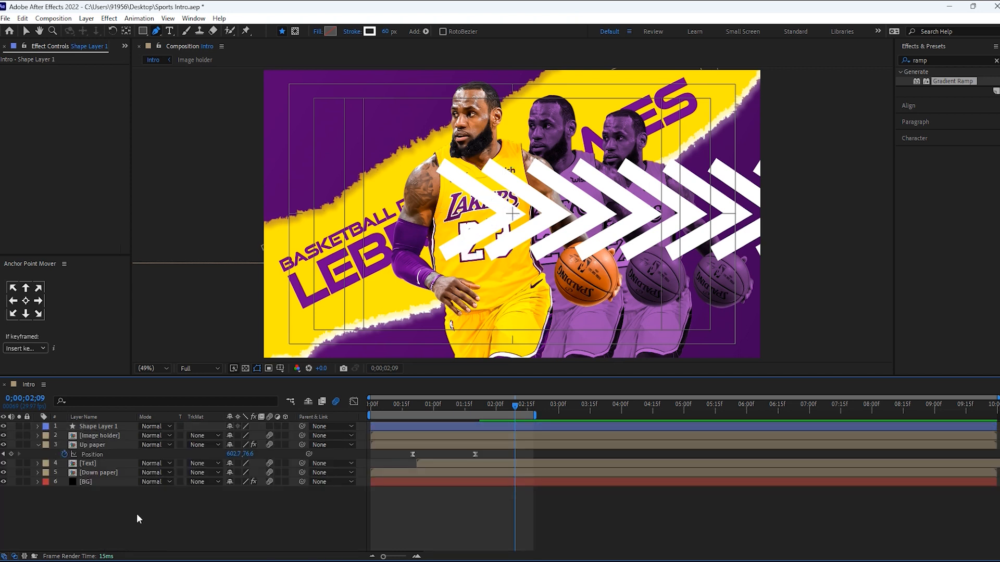
# Step: Align the chevron layer to the composition's horizontal and vertical centre, and centre its anchor point
pyautogui.click(86, 428)
pyautogui.click(923, 107)
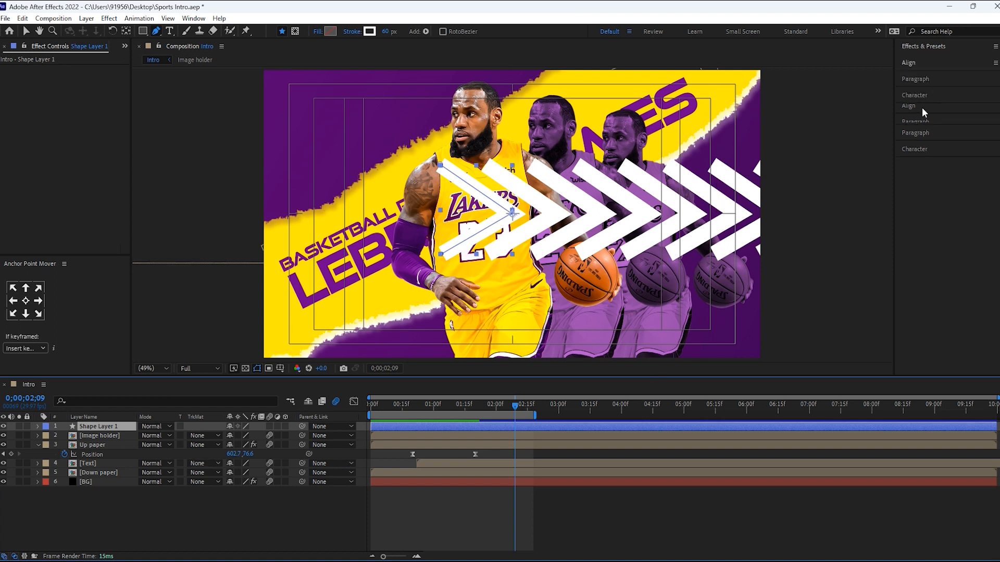
pyautogui.click(923, 91)
pyautogui.click(978, 90)
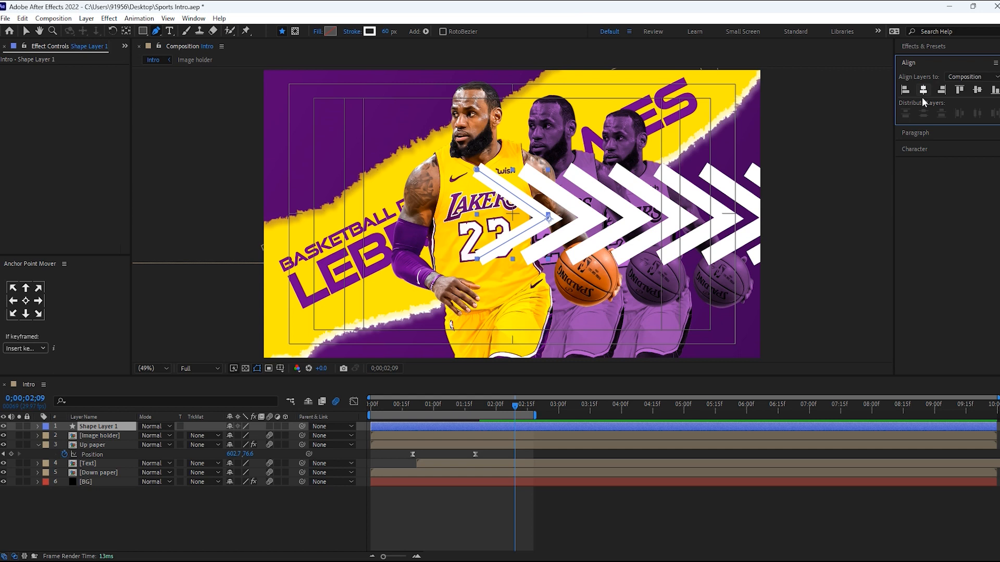
pyautogui.click(28, 299)
# Step: Pre-compose the chevron shape layer as Cross
pyautogui.rightClick(102, 428)
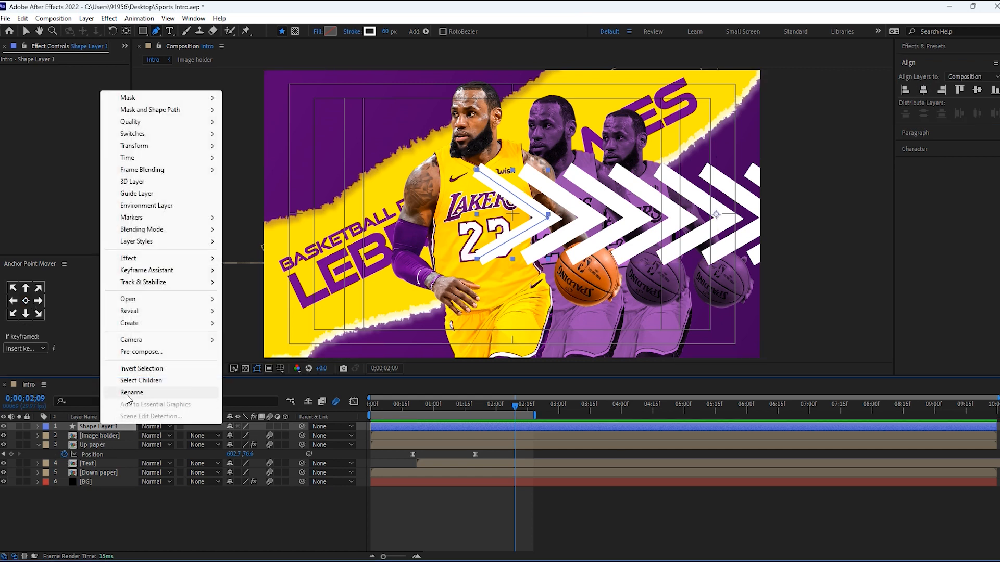
pyautogui.click(131, 352)
pyautogui.write('Cross')
pyautogui.press('Return')
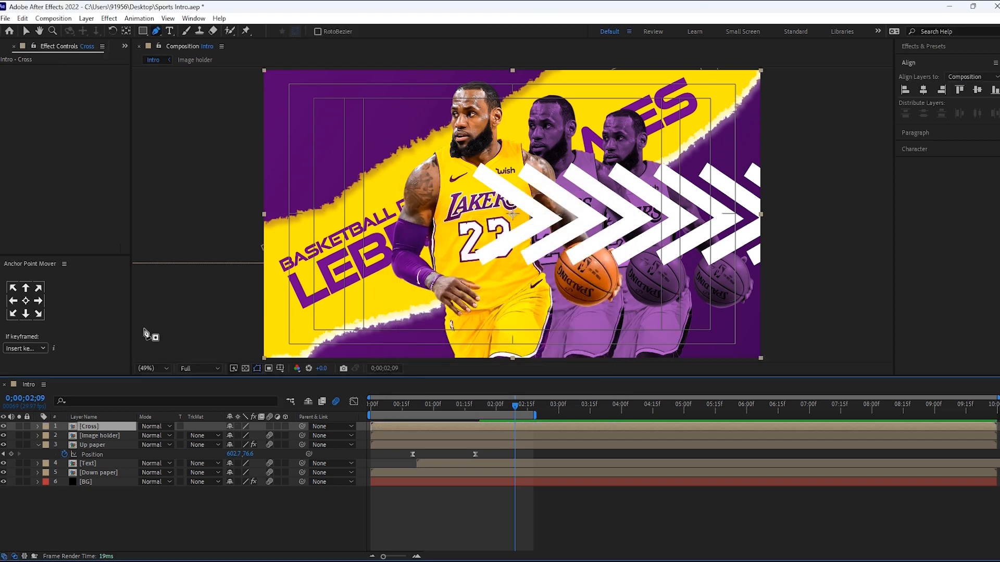
# Step: Open the Cross composition and shift the chevron layer left to Position -6.5, 540
pyautogui.doubleClick(95, 427)
pyautogui.click(85, 426)
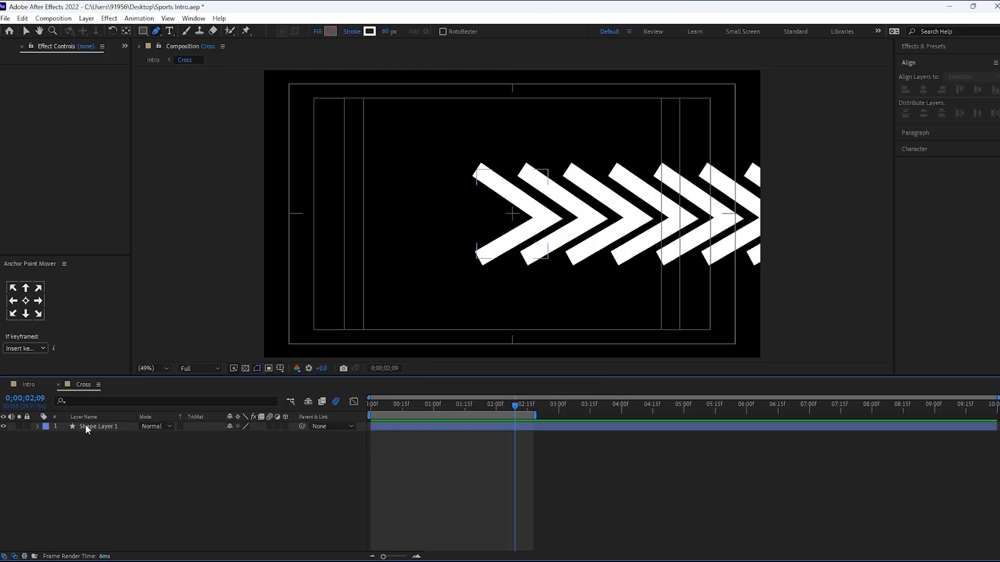
pyautogui.moveTo(239, 440); pyautogui.dragTo(10, 438)
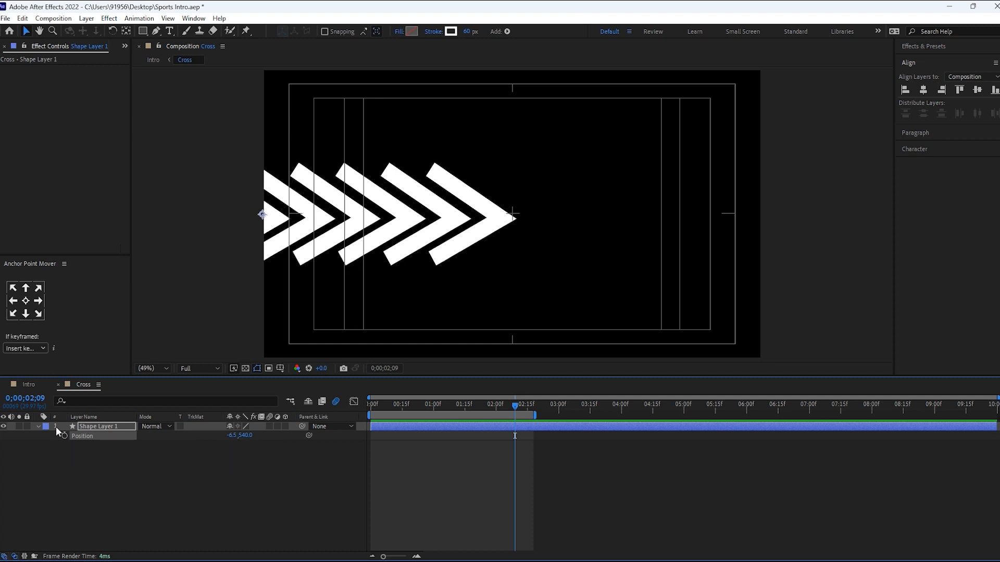
# Step: Set the chevron layer's Repeater to 25 copies with an Offset of 10
pyautogui.click(37, 427)
pyautogui.click(37, 427)
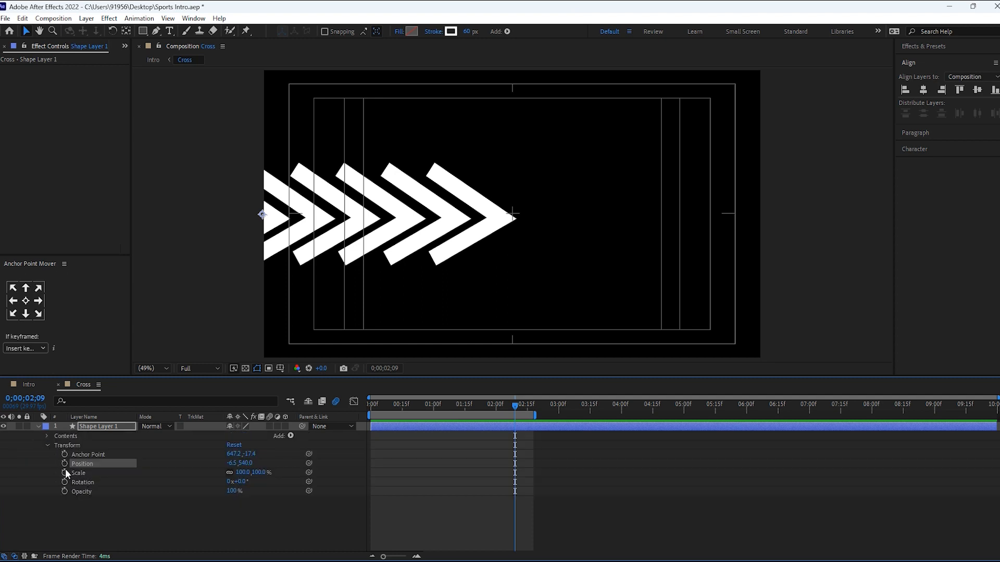
pyautogui.click(47, 436)
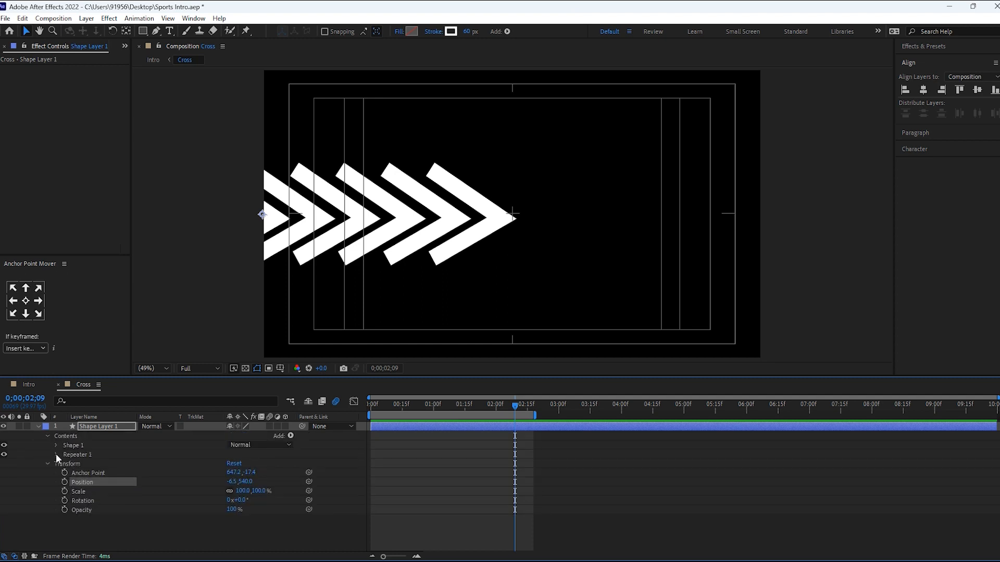
pyautogui.click(56, 455)
pyautogui.moveTo(233, 465)
pyautogui.mouseDown()
pyautogui.moveTo(242, 472)
pyautogui.moveTo(218, 470)
pyautogui.moveTo(235, 476)
pyautogui.mouseUp()
pyautogui.write('25')
pyautogui.press('Return')
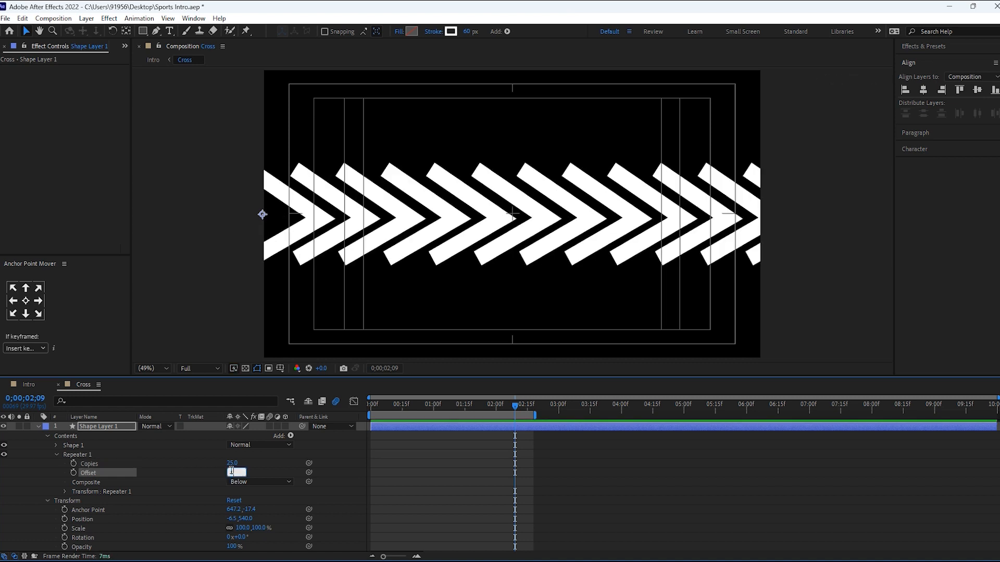
pyautogui.press('Return')
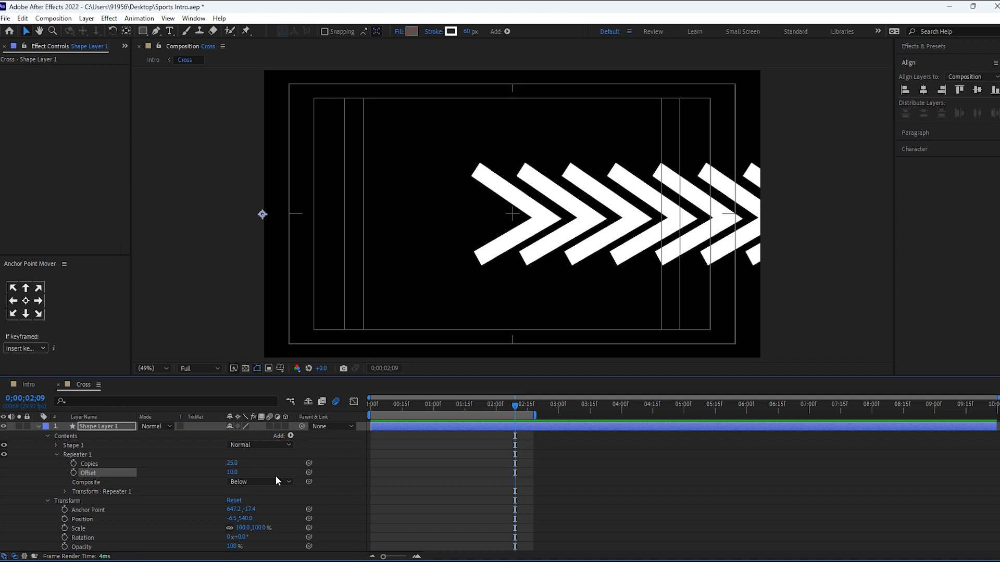
# Step: Centre the chevron layer's anchor point and move the layer to Position -1340, 522
pyautogui.click(97, 426)
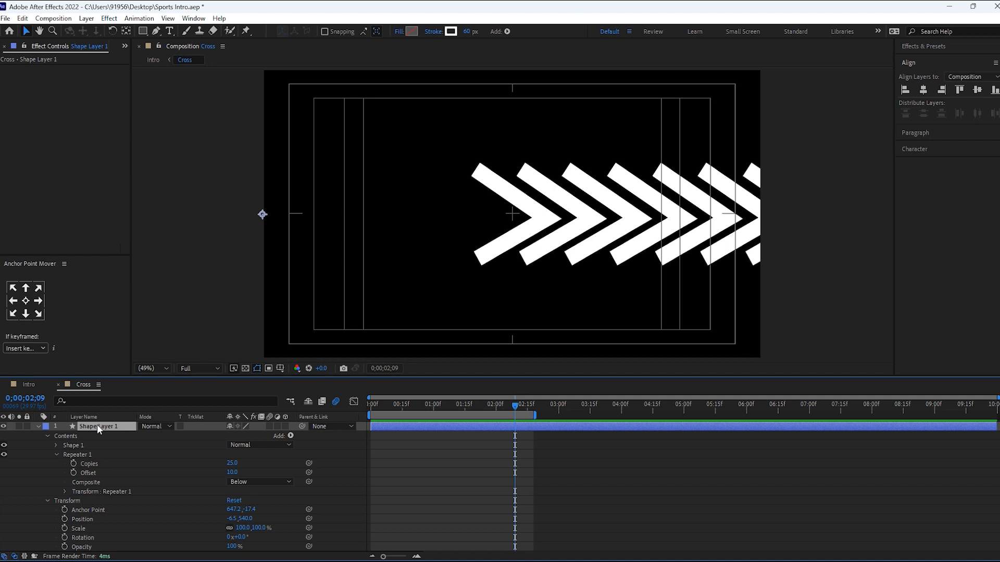
pyautogui.press('p')
pyautogui.moveTo(233, 436); pyautogui.dragTo(16, 430)
pyautogui.click(26, 301)
pyautogui.moveTo(237, 435); pyautogui.dragTo(11, 432)
pyautogui.moveTo(236, 437); pyautogui.dragTo(163, 432)
pyautogui.moveTo(426, 409); pyautogui.dragTo(482, 407)
pyautogui.click(104, 427)
pyautogui.moveTo(256, 436); pyautogui.dragTo(246, 436)
# Step: Extend the work area to the full timeline and keyframe the chevron layer's Position at -1340, 522 at 0:00 and 539, 522 at 9:29
pyautogui.press('Home')
pyautogui.moveTo(535, 416); pyautogui.dragTo(996, 416)
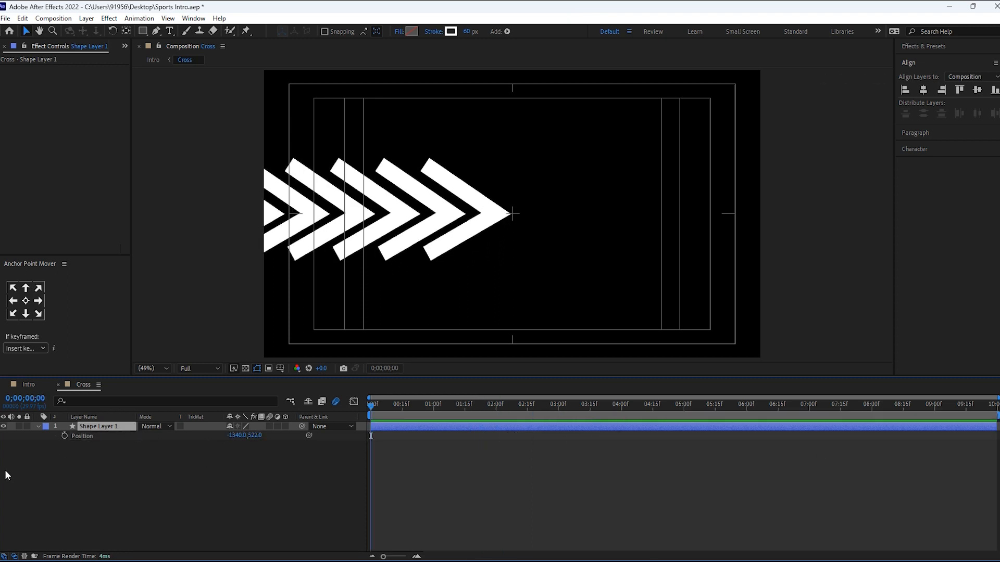
pyautogui.click(64, 436)
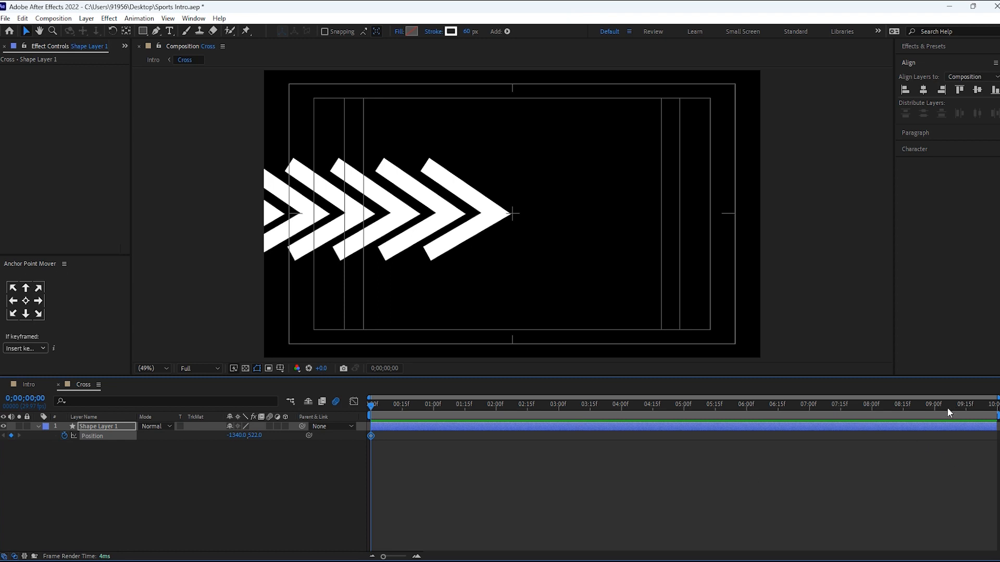
pyautogui.moveTo(965, 405); pyautogui.dragTo(995, 404)
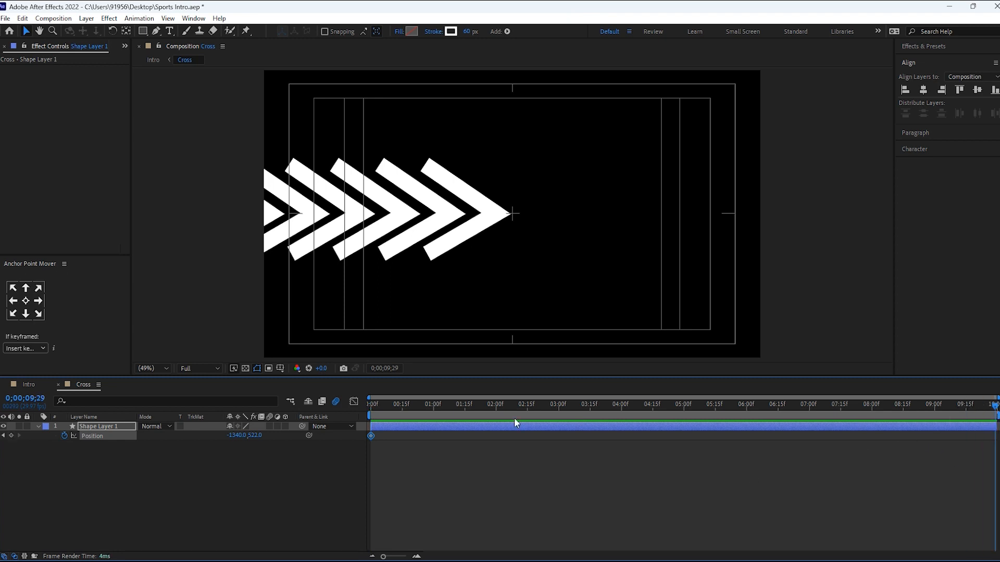
pyautogui.moveTo(237, 441); pyautogui.dragTo(773, 463)
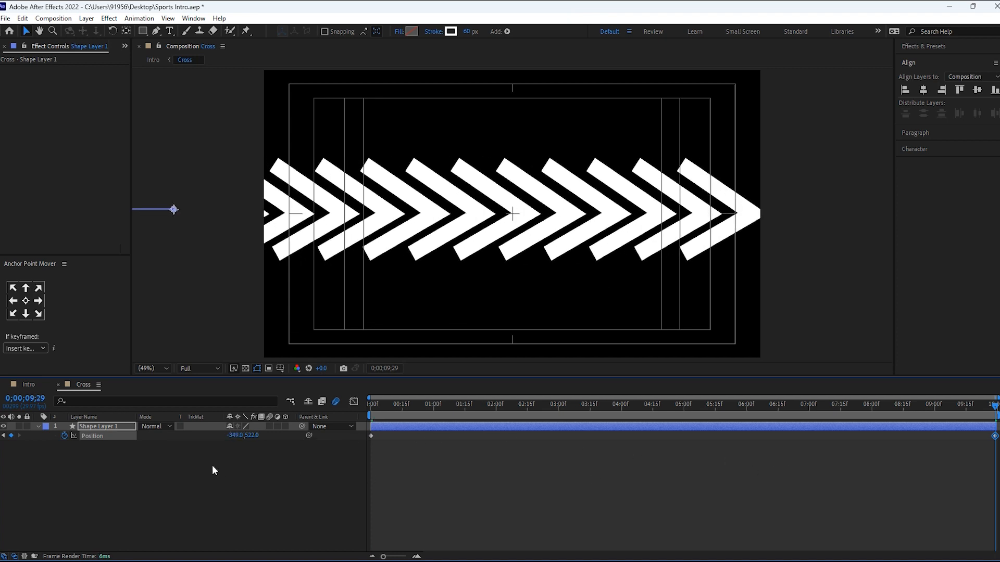
pyautogui.moveTo(234, 439); pyautogui.dragTo(696, 452)
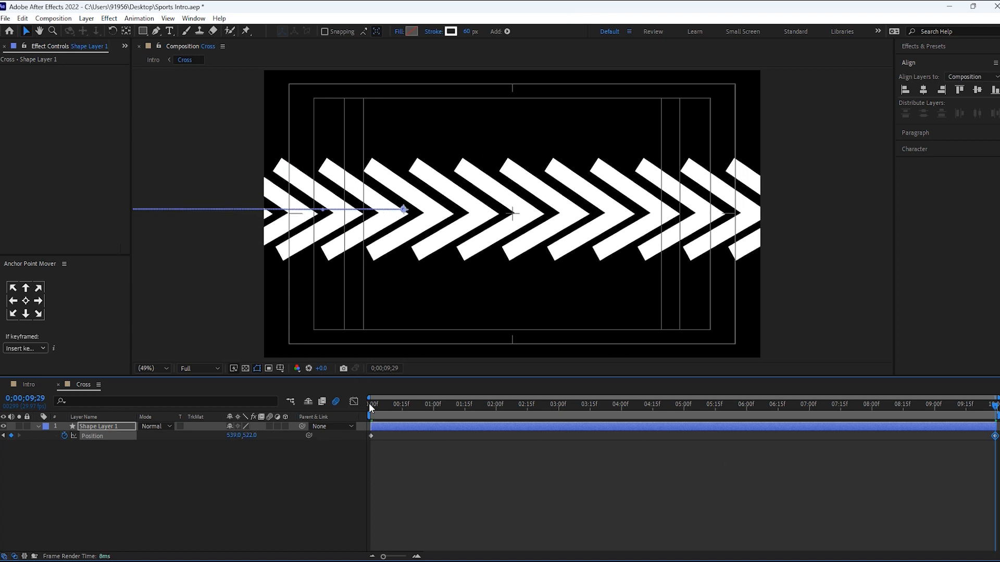
# Step: Move the chevron layer's end position at 9:29 farther right to speed up the motion, and preview the animation
pyautogui.press('space')
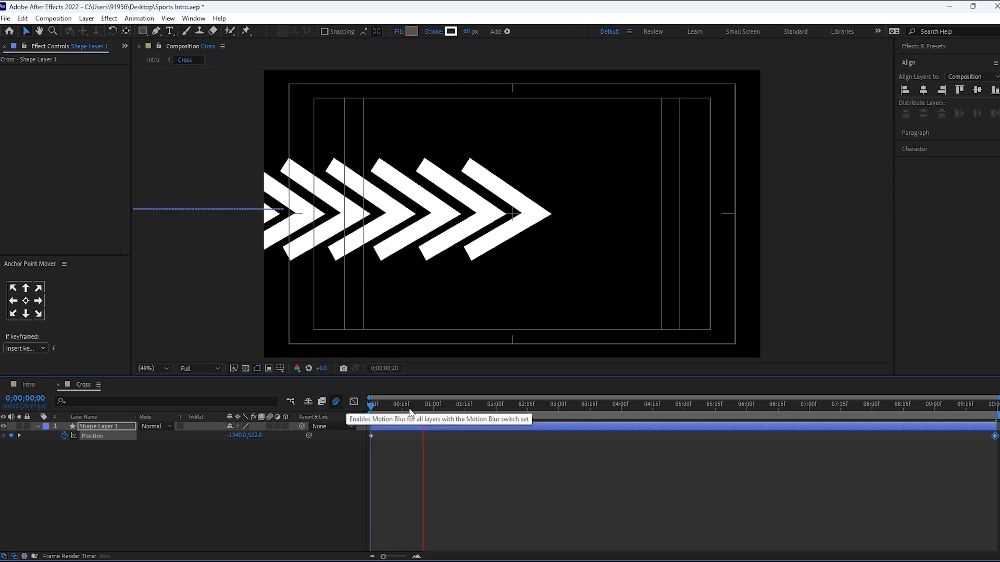
pyautogui.press('space')
pyautogui.moveTo(635, 406); pyautogui.dragTo(997, 411)
pyautogui.moveTo(233, 438); pyautogui.dragTo(949, 432)
pyautogui.moveTo(421, 408); pyautogui.dragTo(205, 398)
pyautogui.press('space')
pyautogui.press('space')
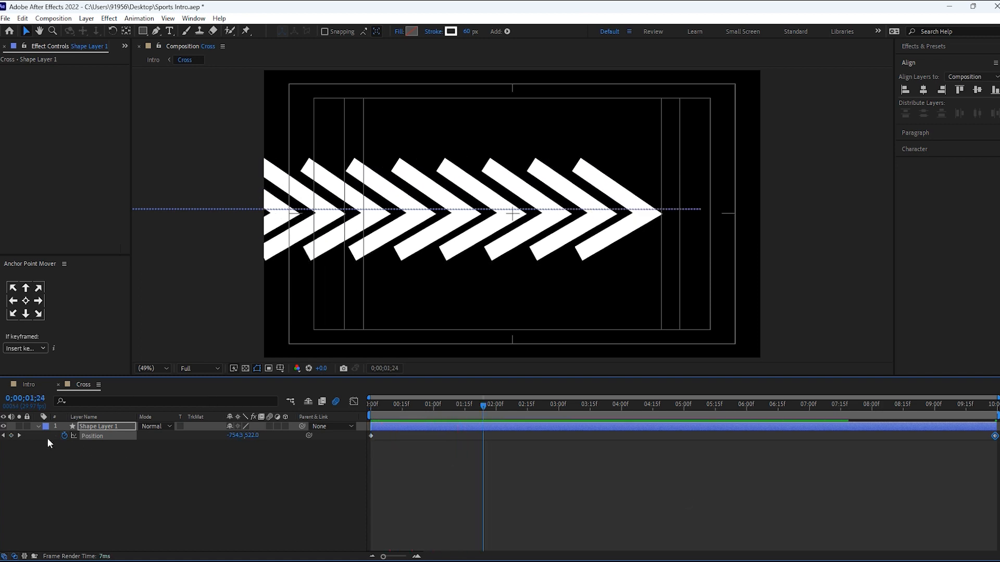
pyautogui.click(38, 426)
pyautogui.click(119, 486)
pyautogui.click(105, 429)
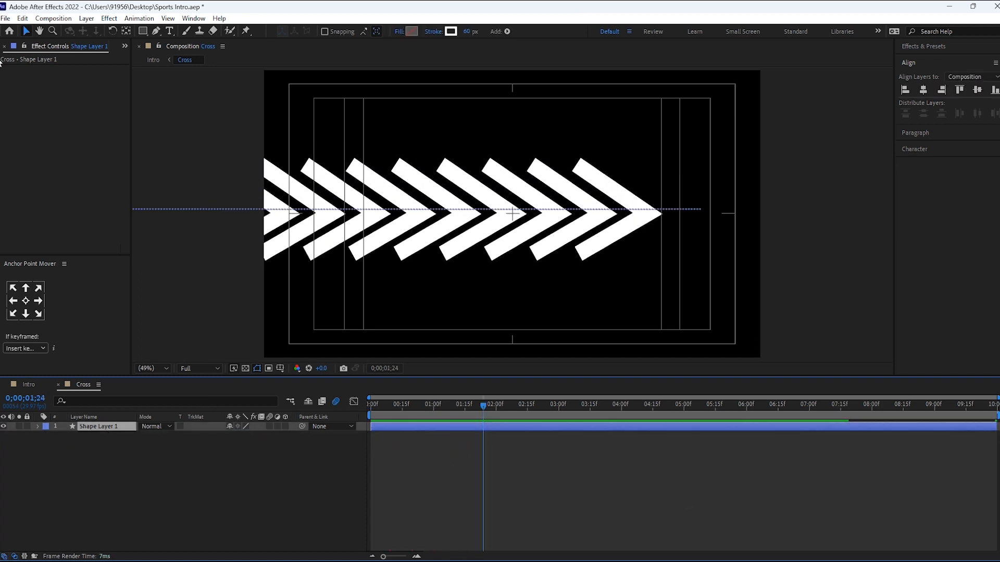
# Step: Return to the Intro composition and set the Cross layer's Rotation to -26°
pyautogui.click(29, 384)
pyautogui.click(115, 507)
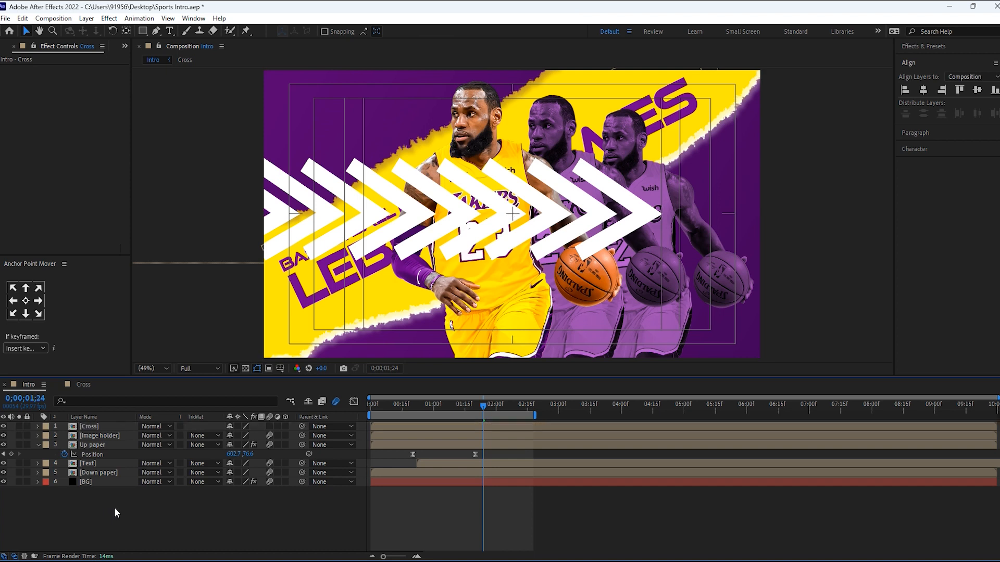
pyautogui.click(93, 428)
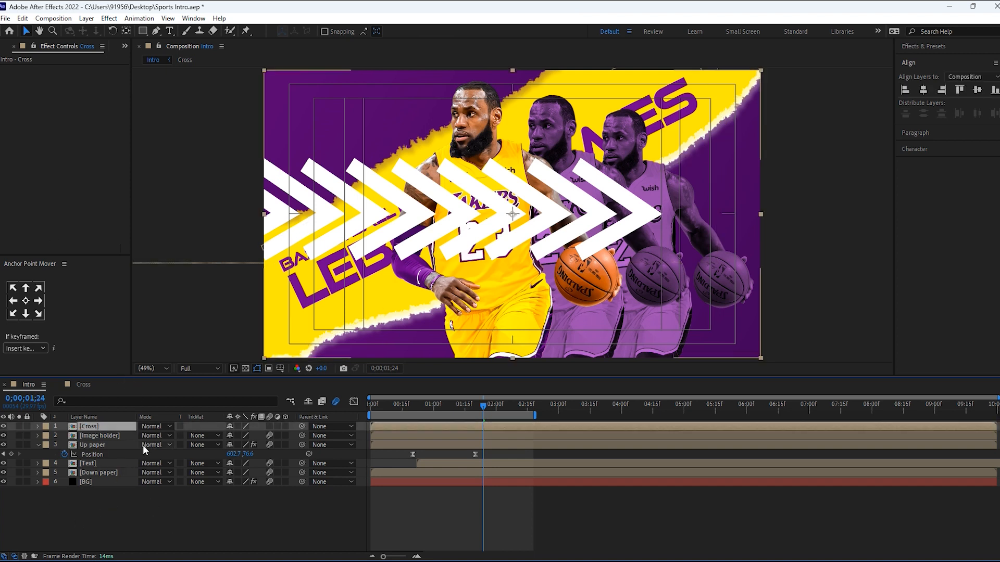
pyautogui.press('r')
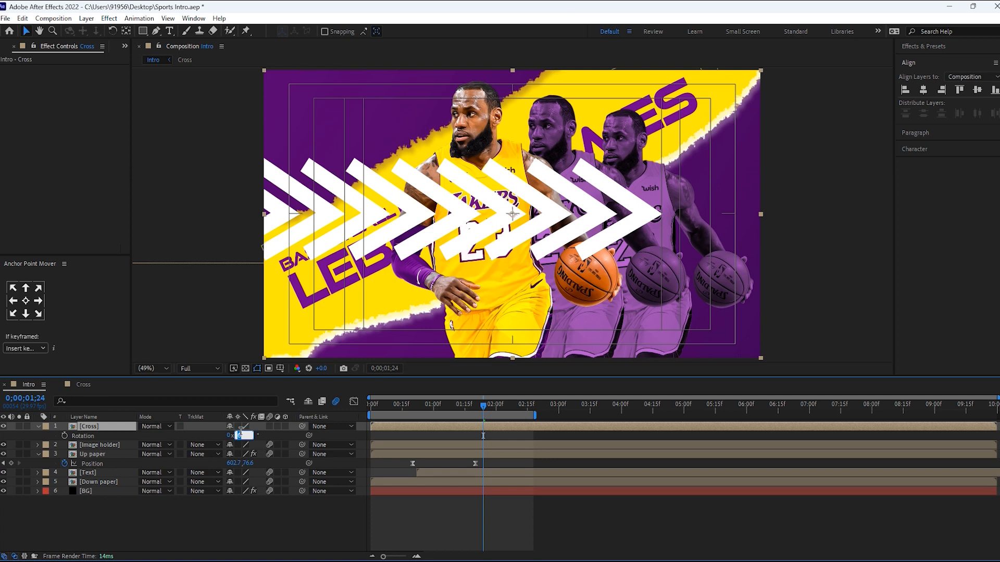
pyautogui.write('26')
pyautogui.press('Return')
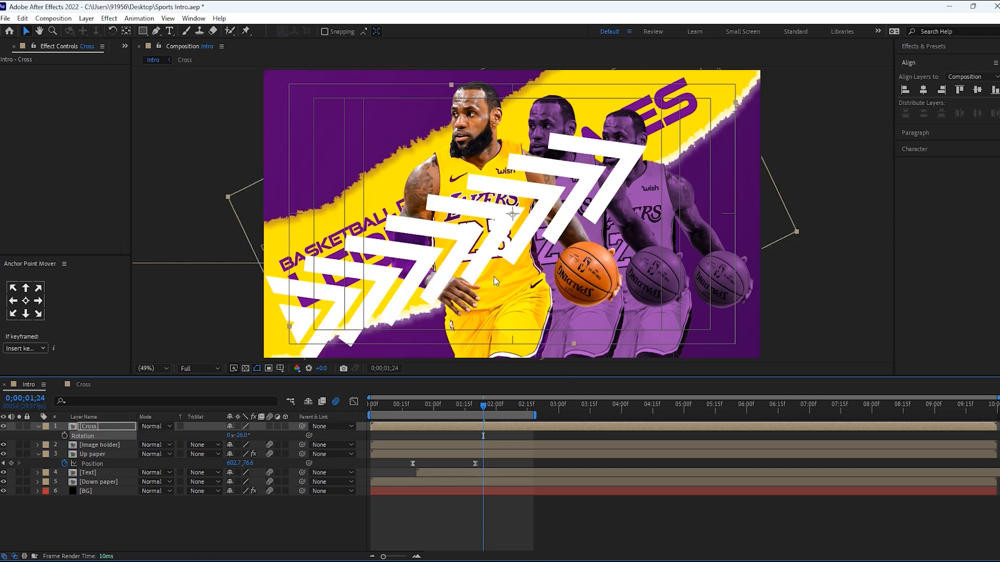
# Step: Move the Cross layer into the upper-left corner of the frame, set its Scale to 50%, and preview the animation
pyautogui.moveTo(497, 242); pyautogui.dragTo(326, 178)
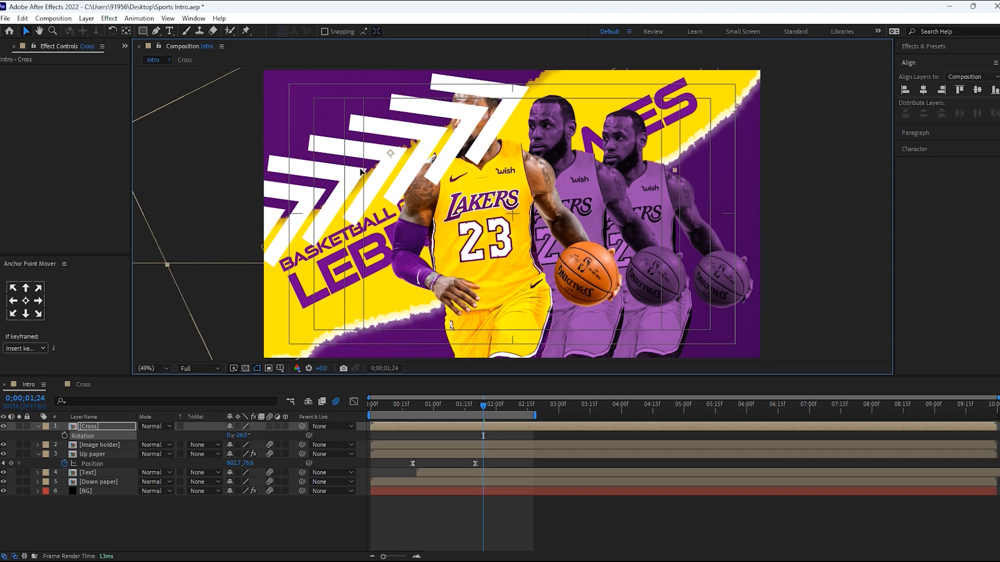
pyautogui.click(95, 427)
pyautogui.press('s')
pyautogui.click(245, 435)
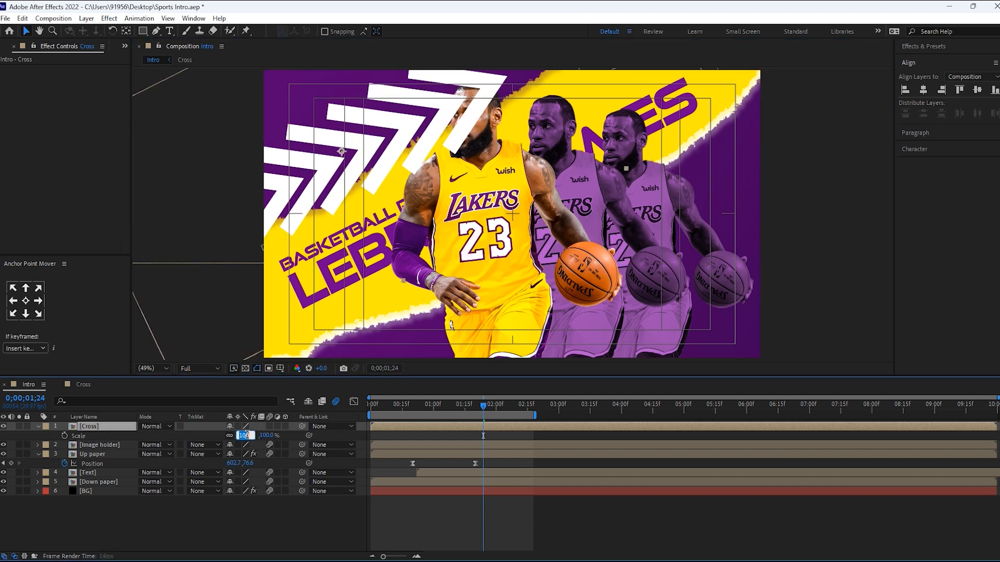
pyautogui.write('50')
pyautogui.press('Return')
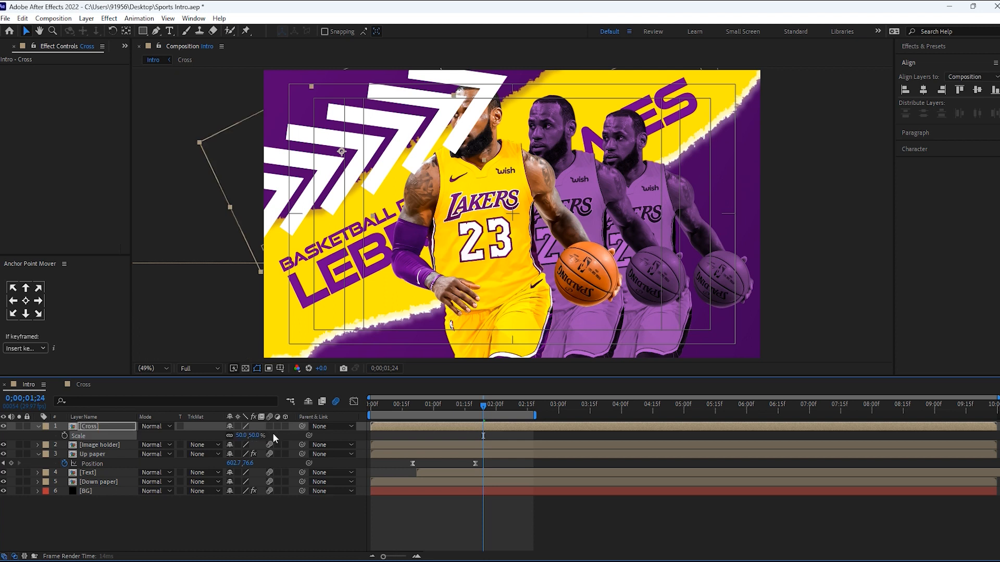
pyautogui.click(230, 521)
pyautogui.press('space')
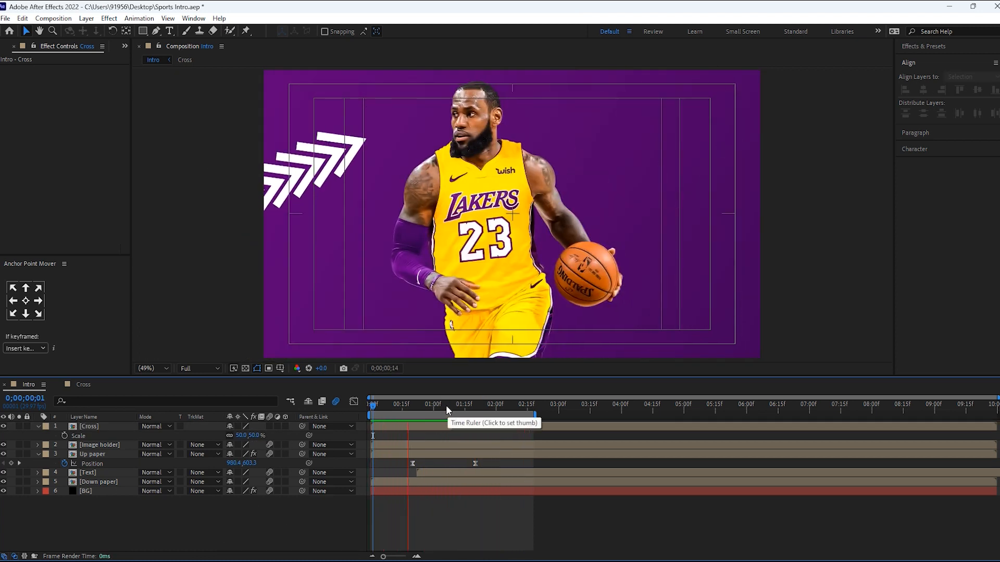
pyautogui.click(513, 411)
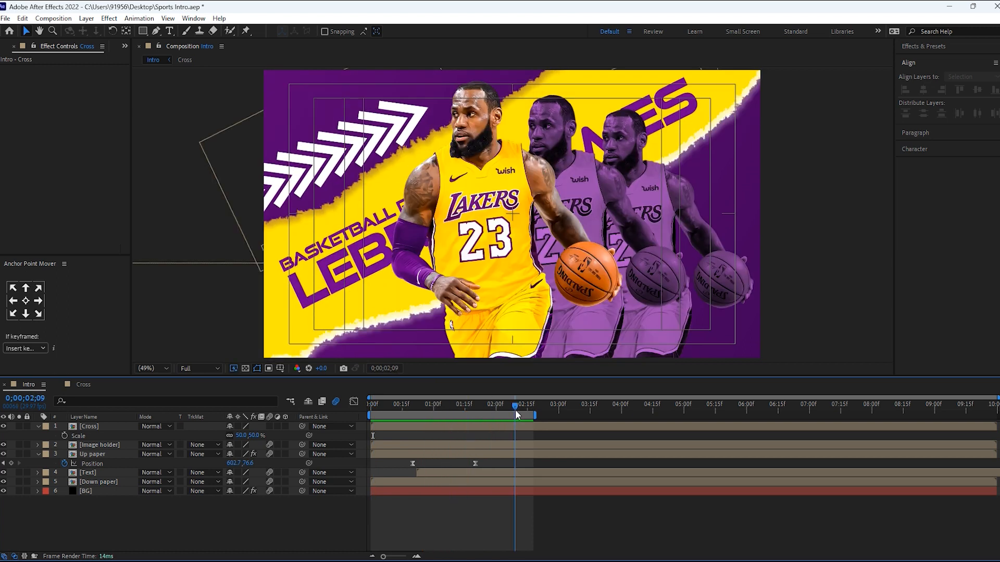
# Step: Set the Cross layer's Opacity to 40%
pyautogui.click(97, 426)
pyautogui.press('t')
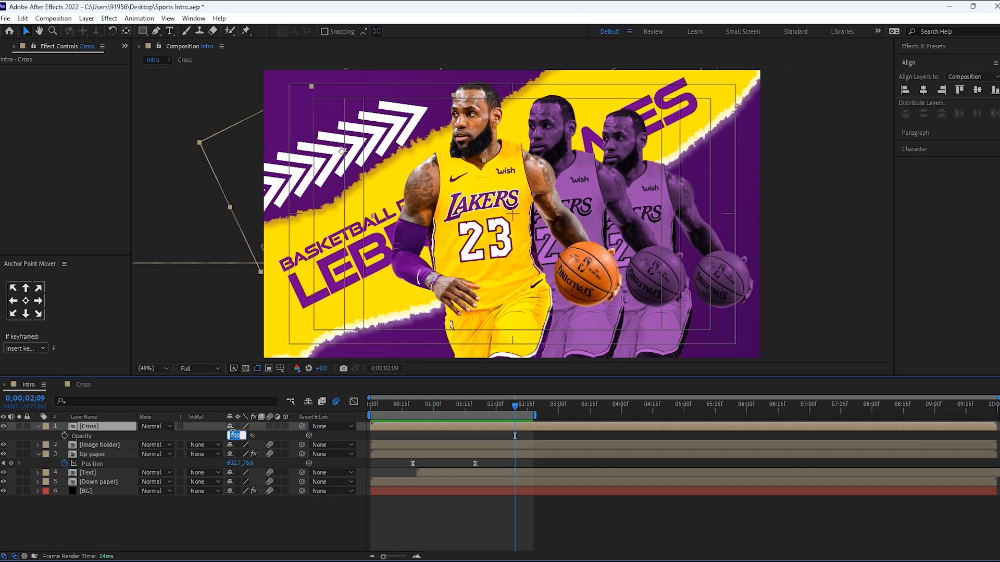
pyautogui.press('Return')
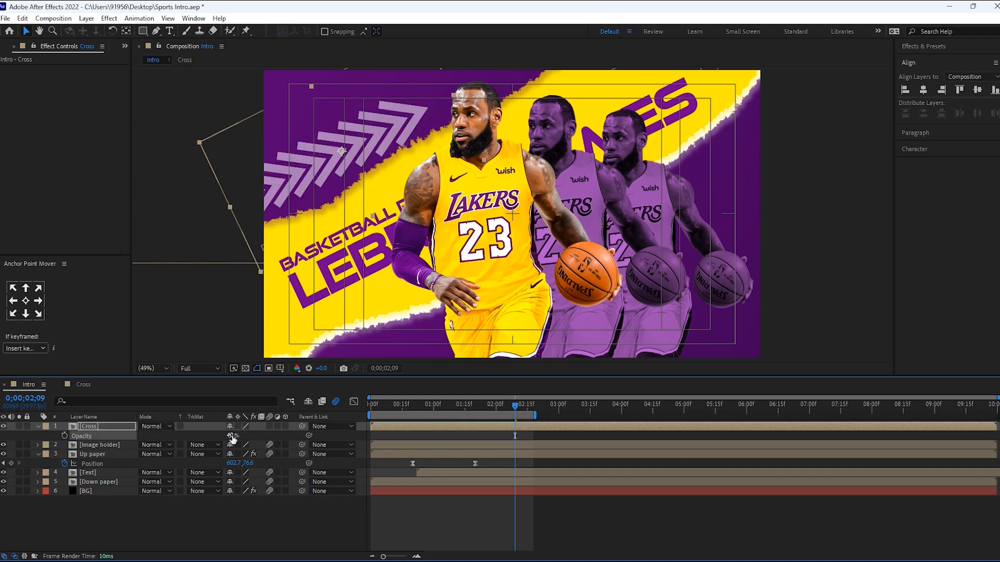
pyautogui.press('Return')
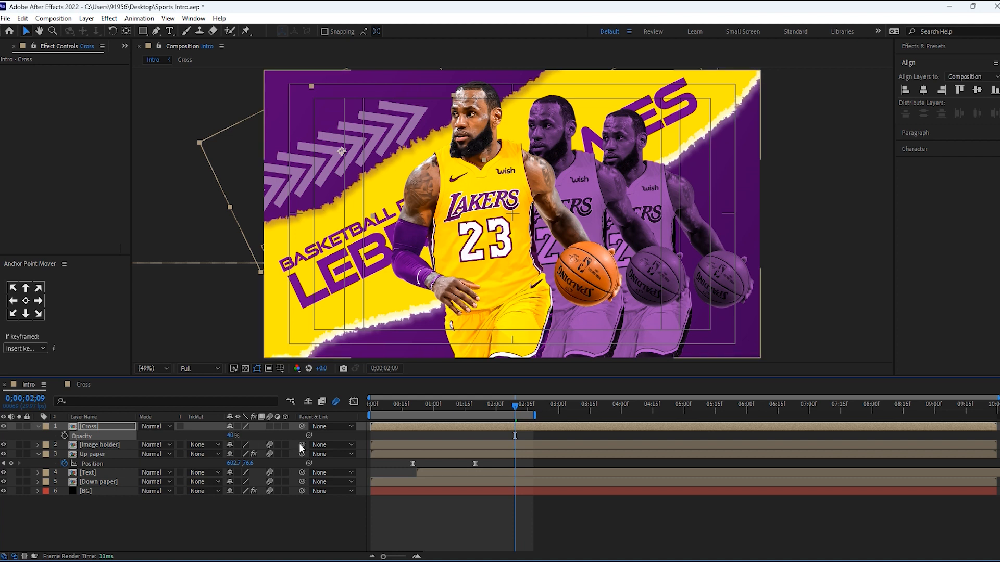
# Step: Set the Cross layer's Scale to 60%
pyautogui.press('s')
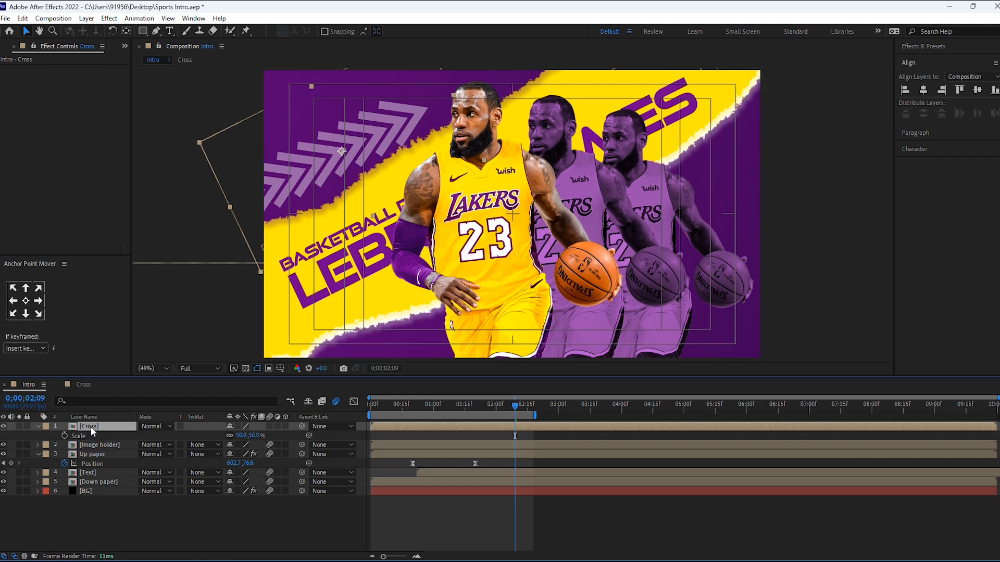
pyautogui.click(239, 434)
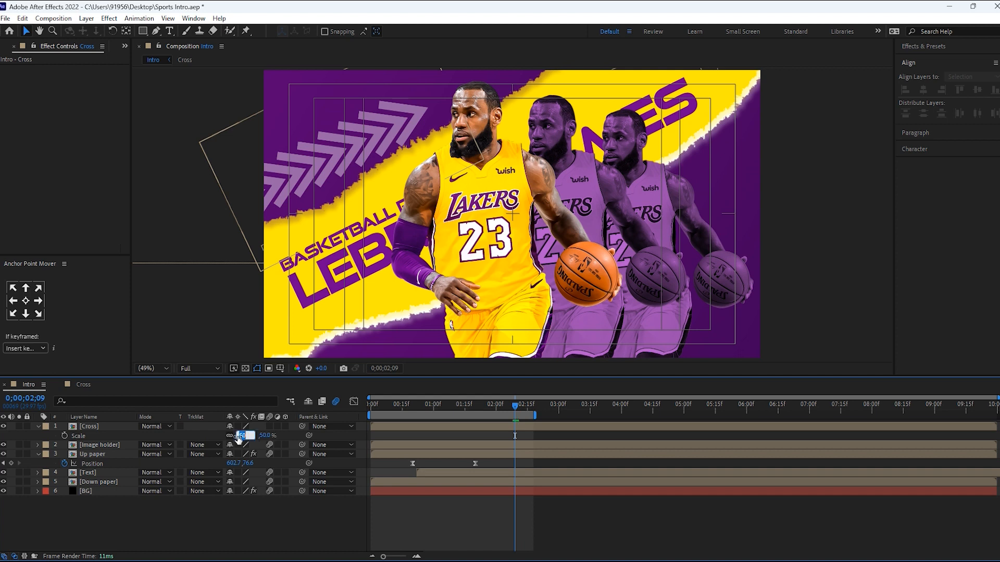
pyautogui.write('60')
pyautogui.press('Return')
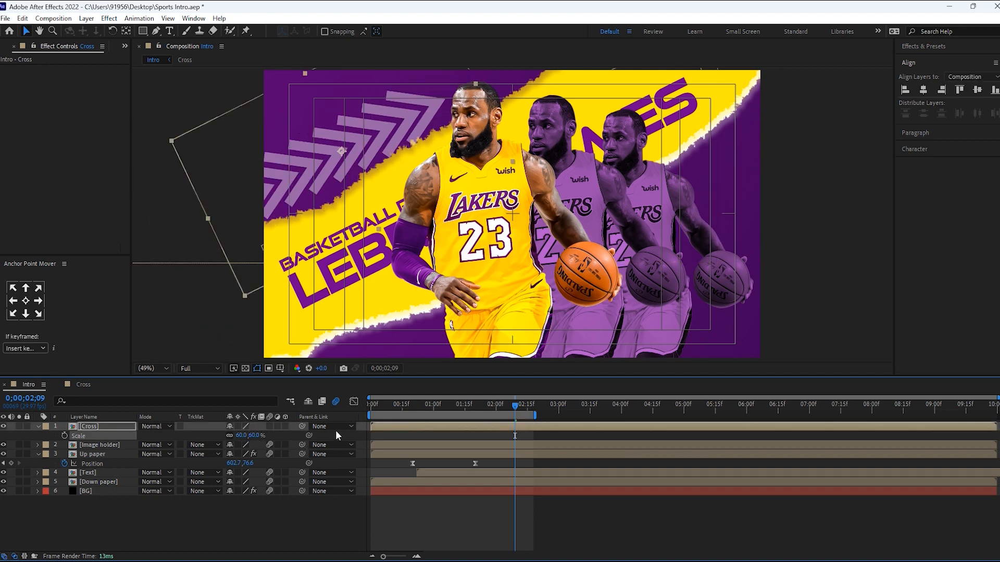
# Step: At 0:03:07, draw a closed Pen tool mask on the Cross layer around the chevrons within the purple upper-left area
pyautogui.moveTo(492, 407); pyautogui.dragTo(575, 417)
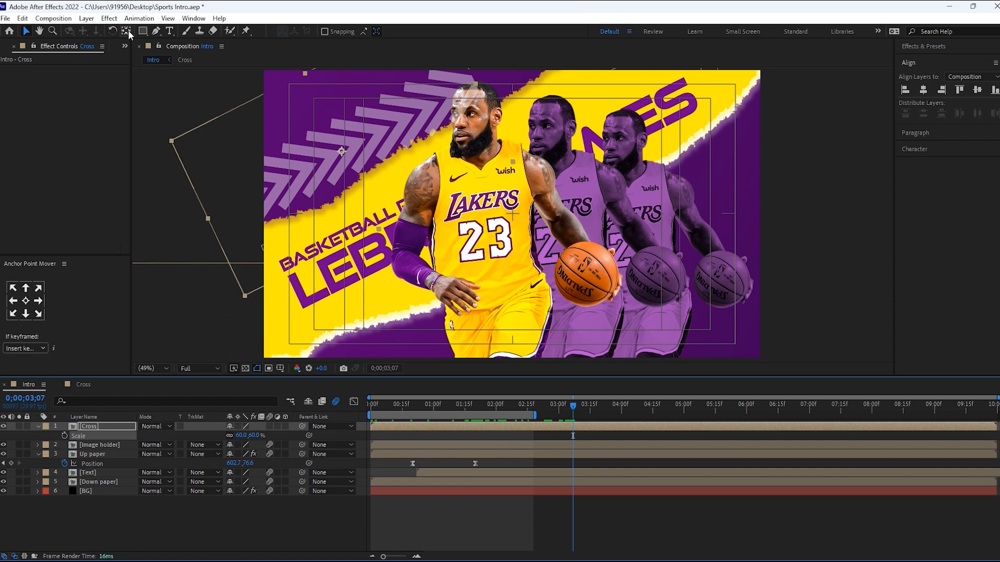
pyautogui.click(151, 32)
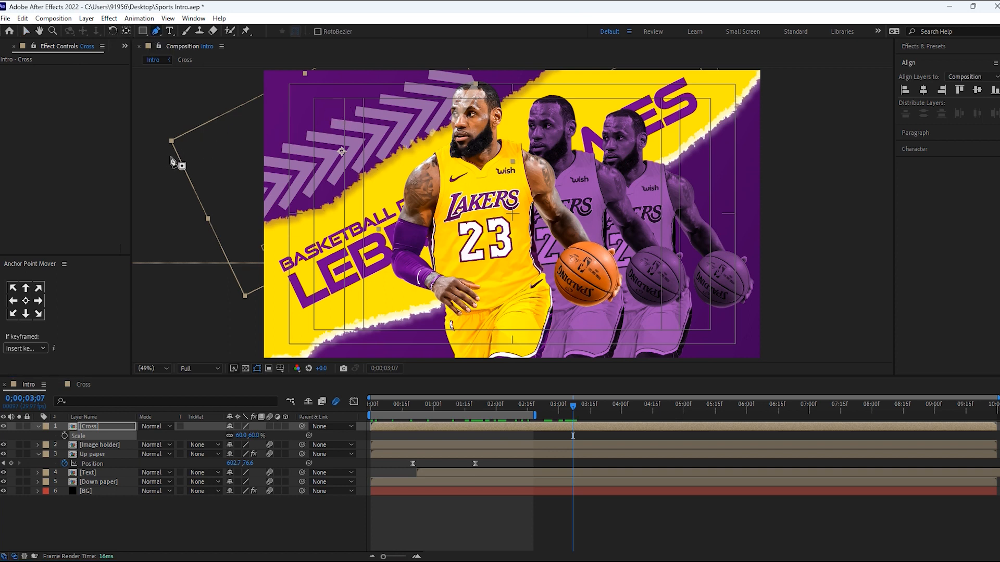
pyautogui.click(153, 162)
pyautogui.click(355, 94)
pyautogui.click(418, 112)
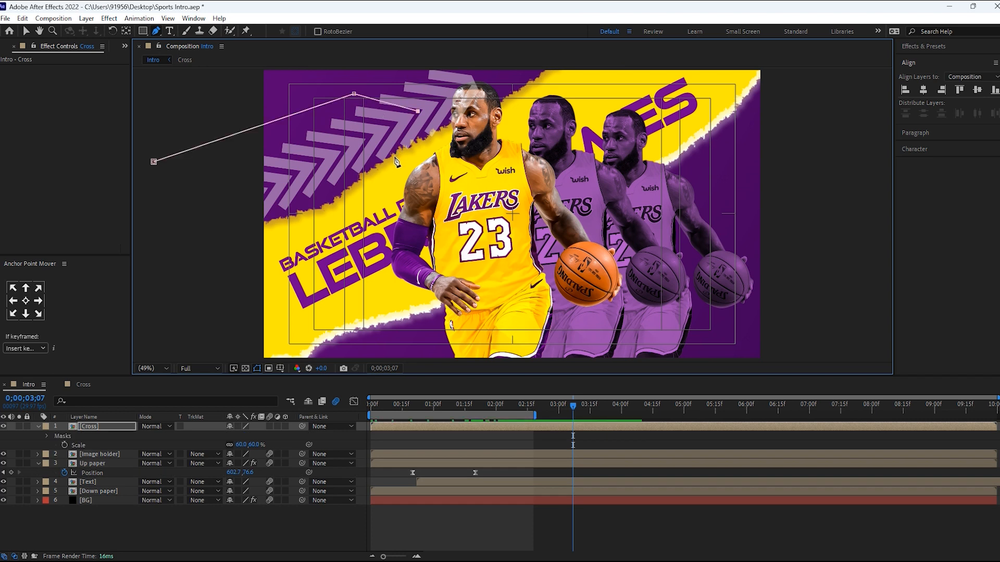
pyautogui.click(181, 271)
pyautogui.click(153, 162)
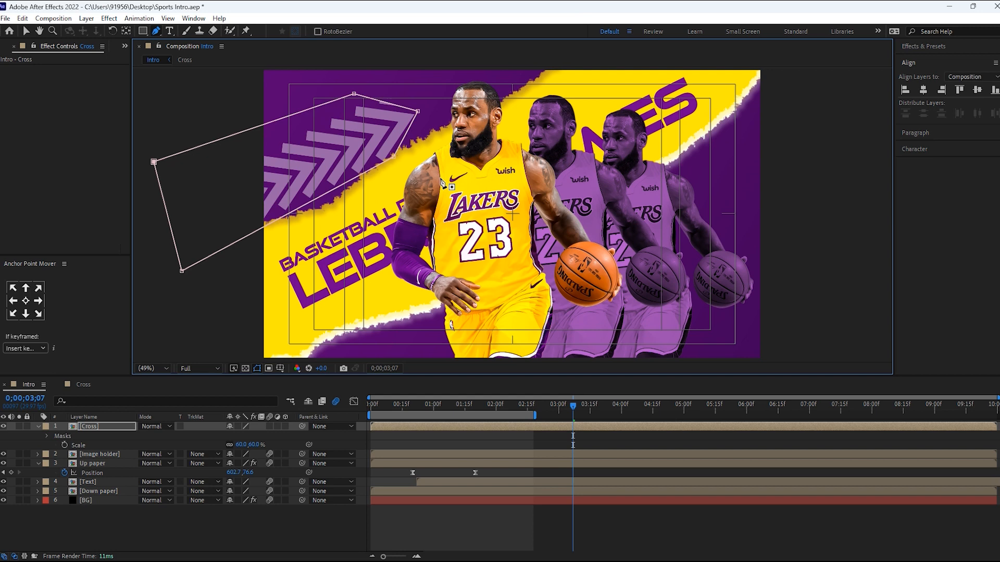
# Step: Adjust the mask's upper and lower points to fit the chevrons, and shift the Cross layer slightly up and left, clear of the paper edge
pyautogui.scroll(3, 417, 149)
pyautogui.scroll(-1, 423, 146)
pyautogui.moveTo(346, 138); pyautogui.dragTo(387, 174)
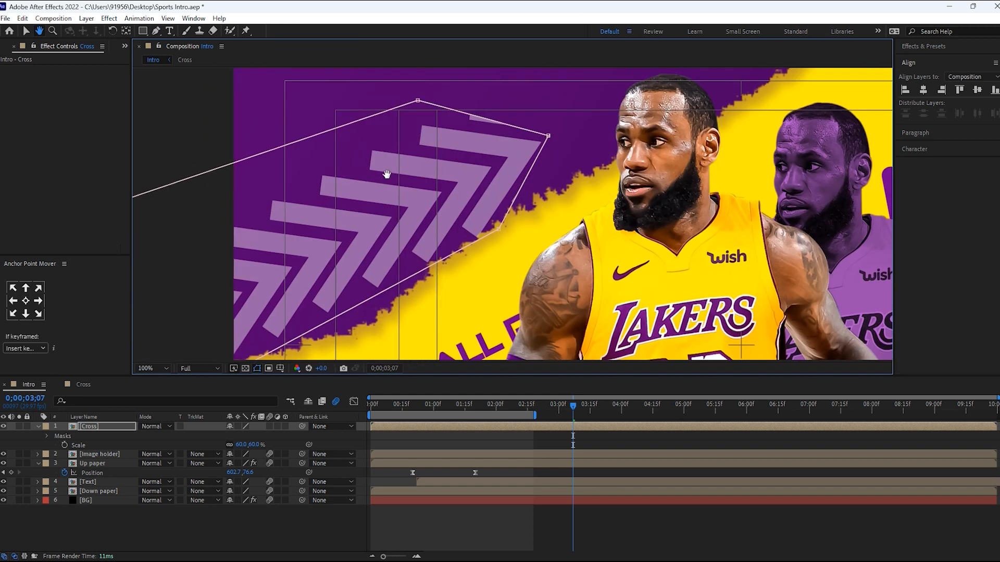
pyautogui.press('v')
pyautogui.moveTo(419, 101); pyautogui.dragTo(413, 113)
pyautogui.moveTo(499, 229); pyautogui.dragTo(496, 230)
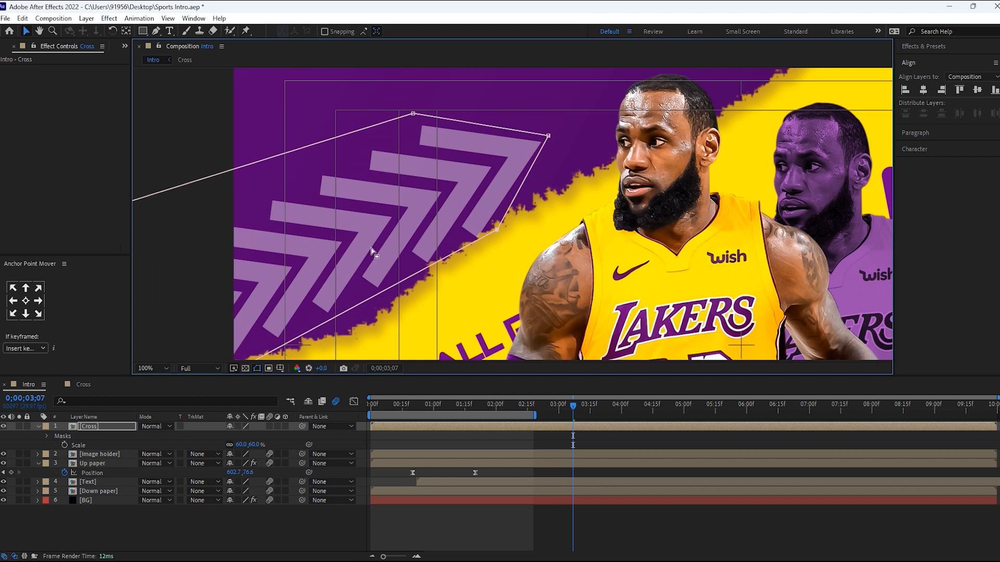
pyautogui.moveTo(389, 264); pyautogui.dragTo(380, 247)
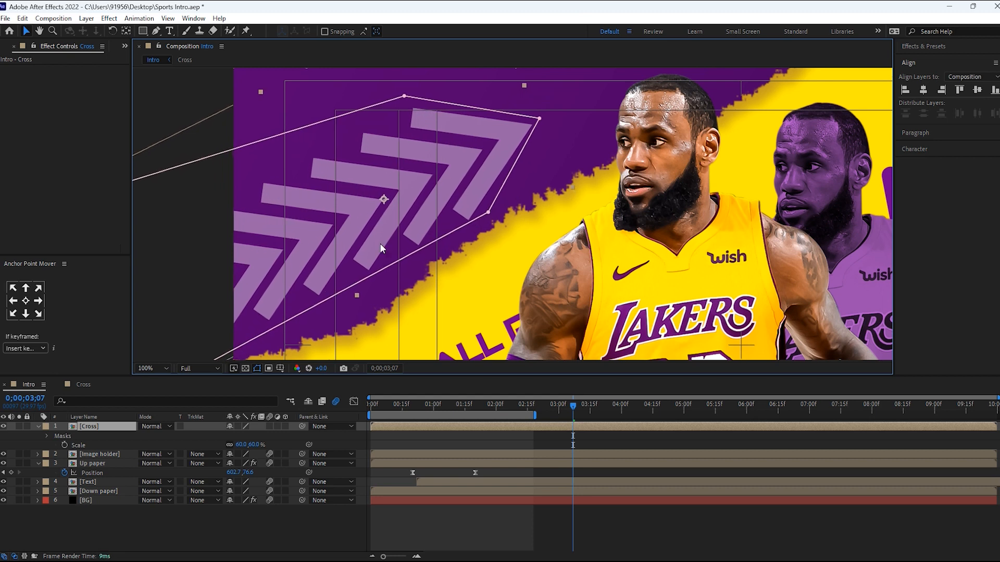
# Step: Preview the masked chevron animation from the start, then again with the whole frame fitted in view
pyautogui.moveTo(572, 405); pyautogui.dragTo(212, 440)
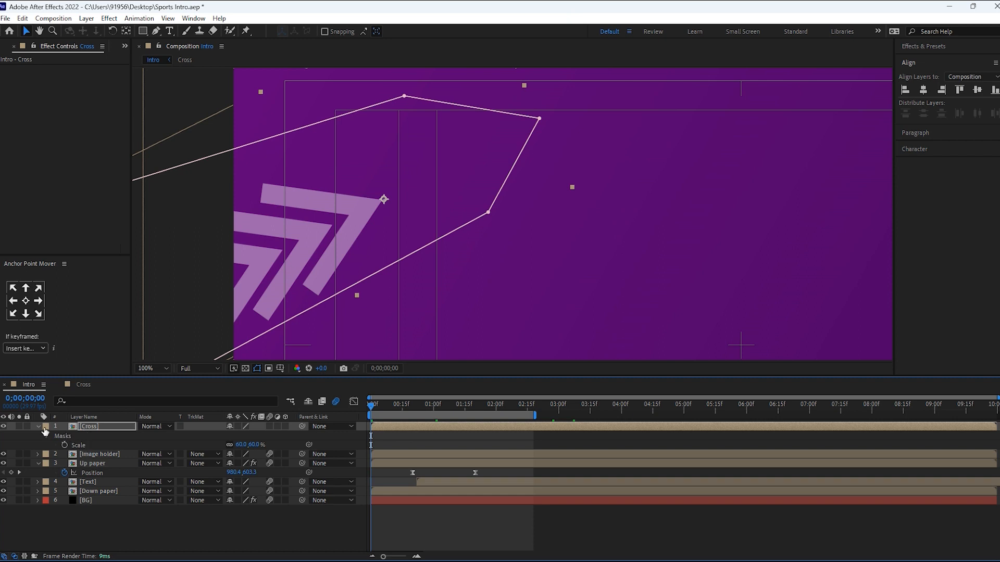
pyautogui.click(270, 527)
pyautogui.press('space')
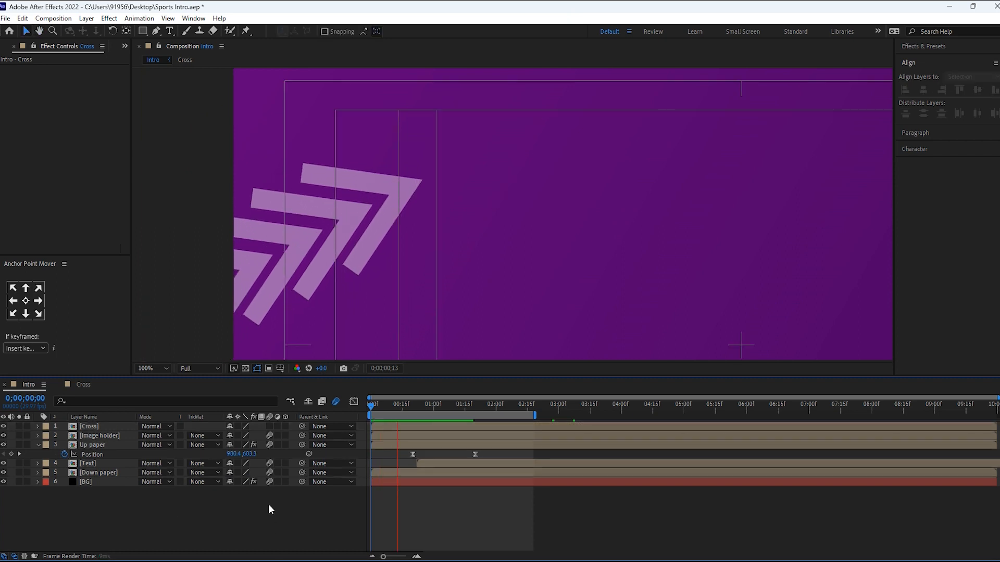
pyautogui.press('space')
pyautogui.click(150, 369)
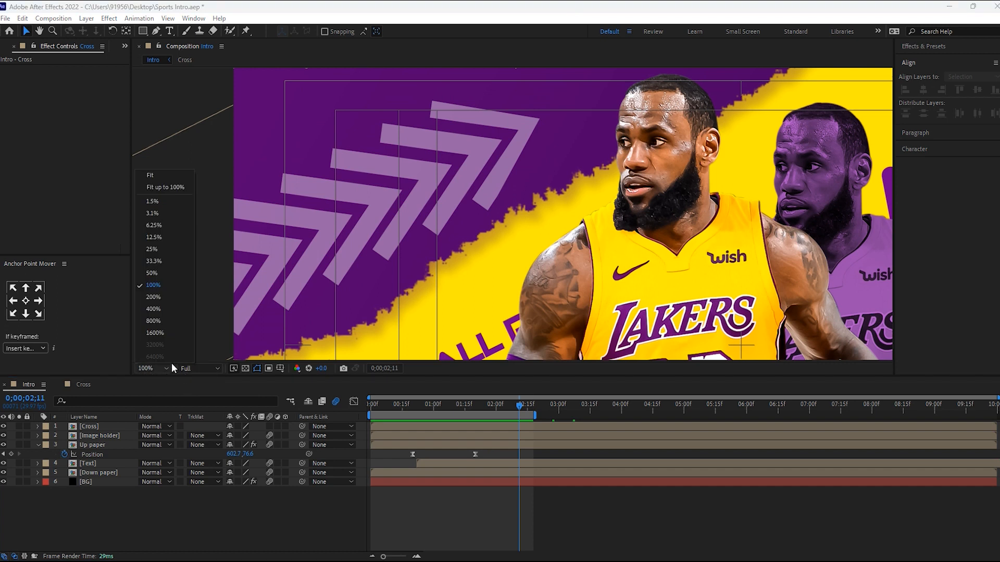
pyautogui.click(153, 175)
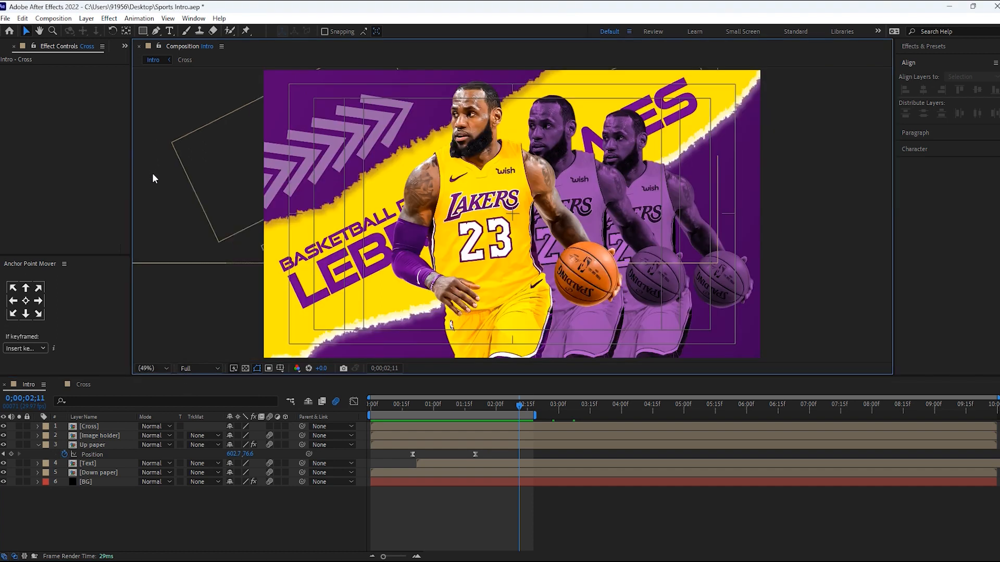
pyautogui.click(495, 404)
pyautogui.press('space')
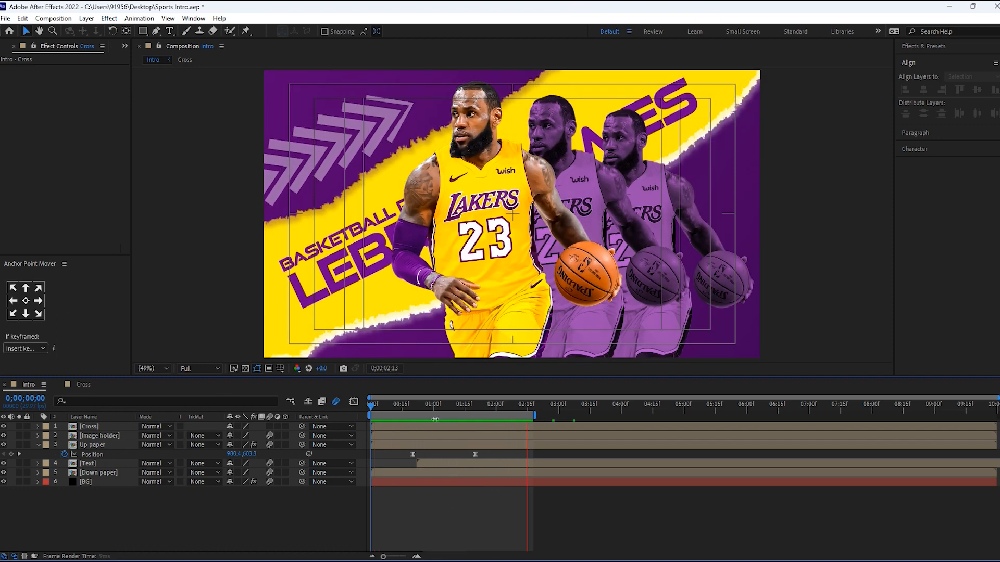
# Step: Keyframe the Cross layer's Position from off-canvas at -535.1, 687.7 at 0:01:20 to 283.6, 271.2 at 0:01:29
pyautogui.click(451, 411)
pyautogui.moveTo(451, 412); pyautogui.dragTo(475, 406)
pyautogui.click(109, 426)
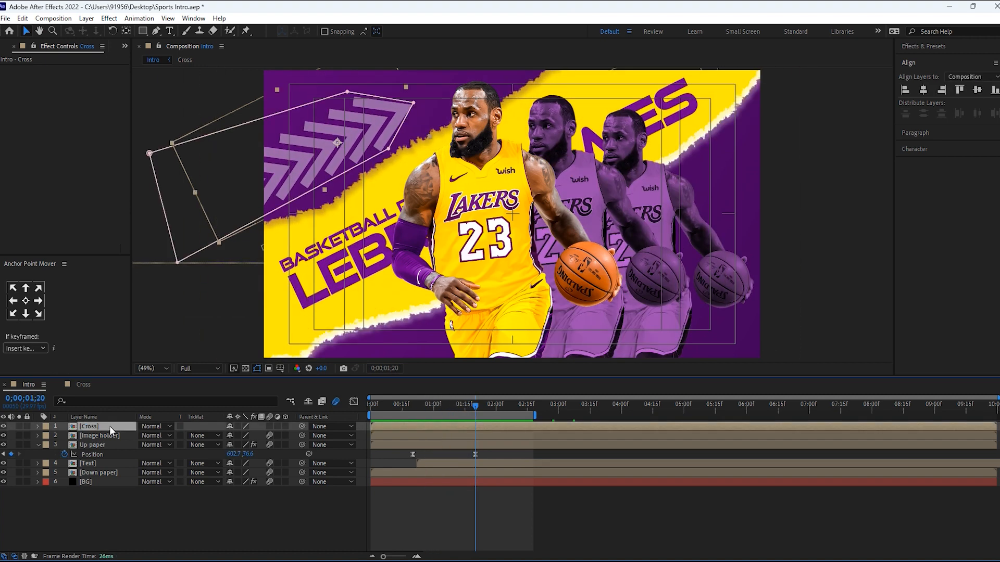
pyautogui.hotkey('alt', 'shift', 'p')
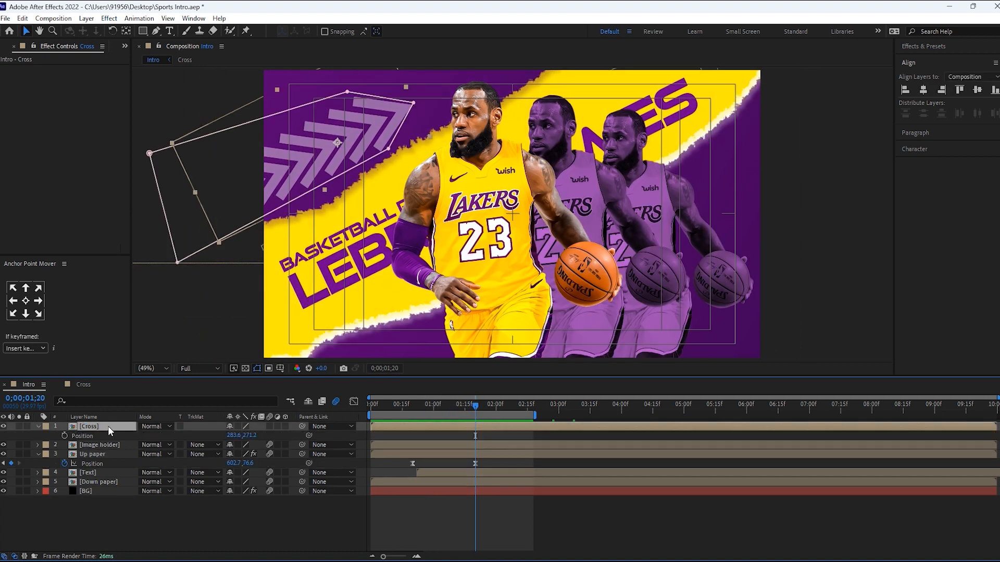
pyautogui.click(65, 436)
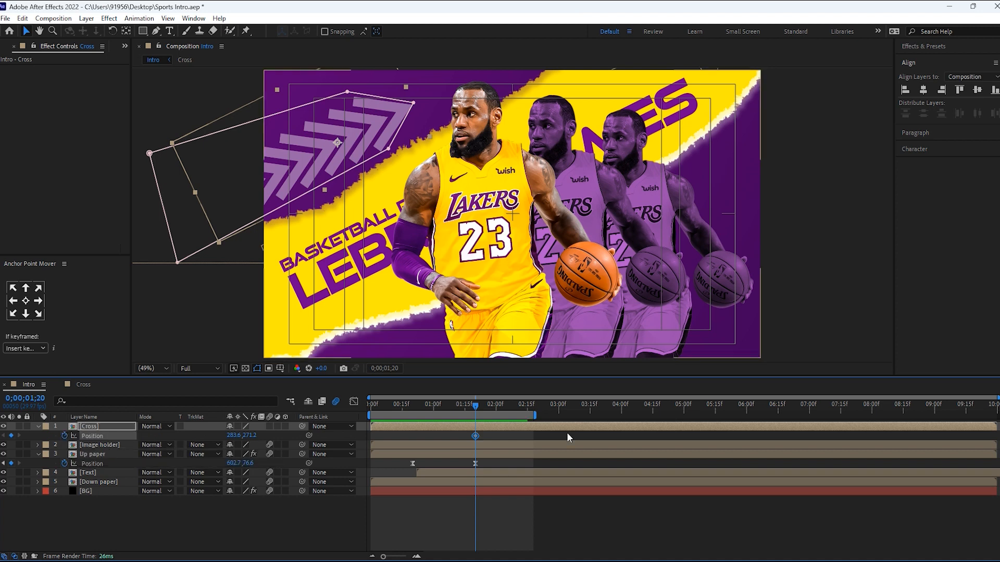
pyautogui.click(494, 406)
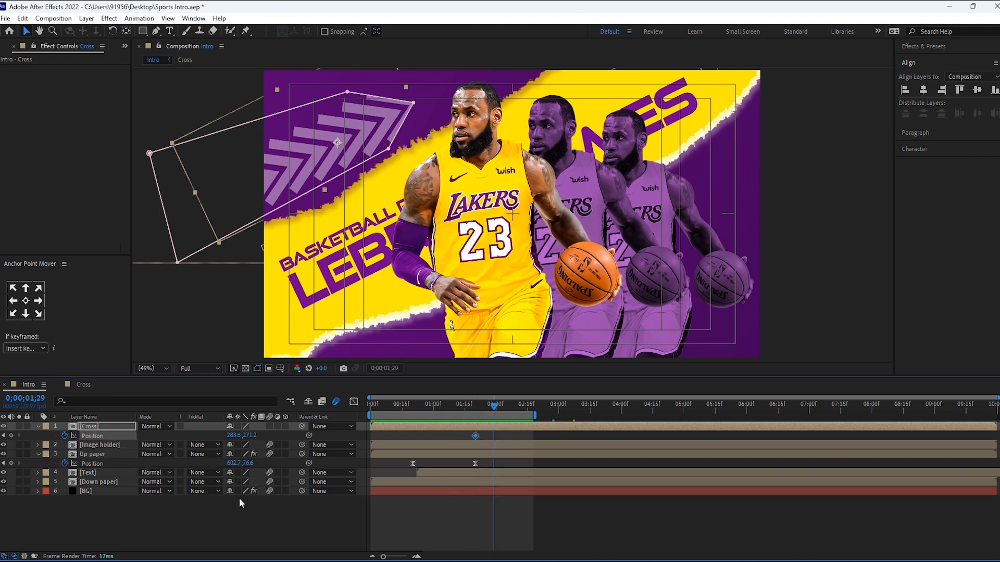
pyautogui.click(4, 437)
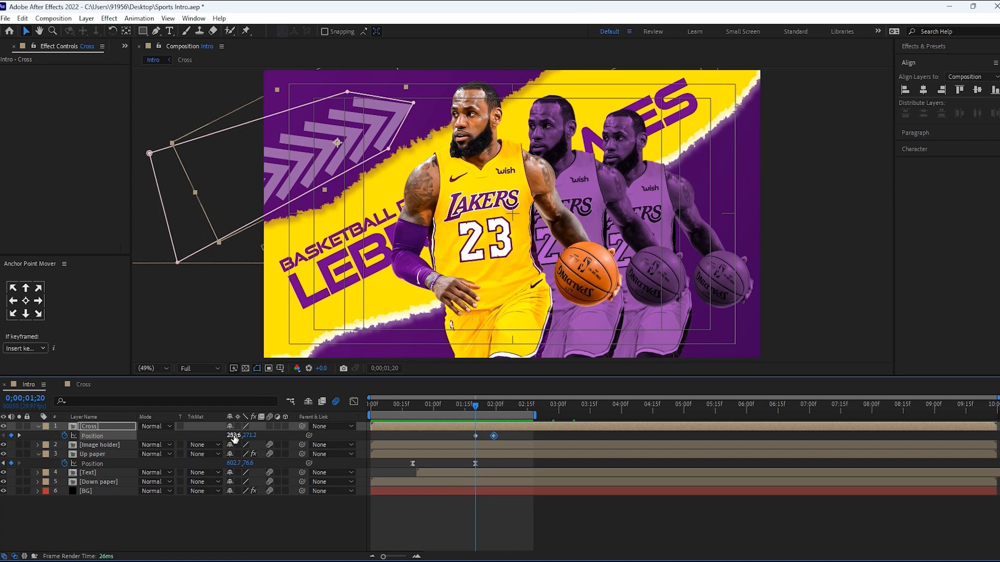
pyautogui.moveTo(302, 161); pyautogui.dragTo(93, 277)
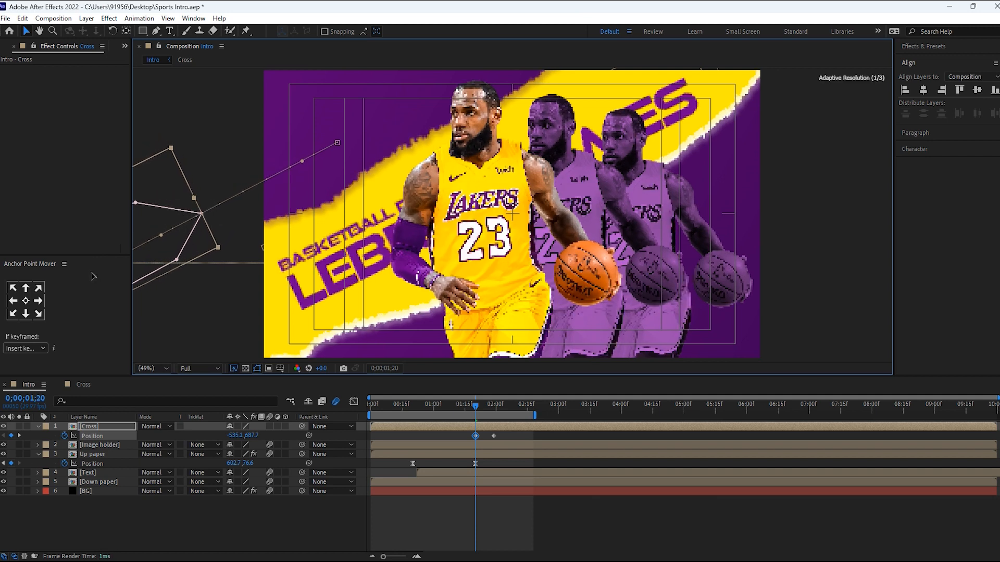
# Step: Shift both Cross Position keyframes earlier so the second one falls at 0:01:20, and preview the timing
pyautogui.moveTo(475, 407); pyautogui.dragTo(472, 405)
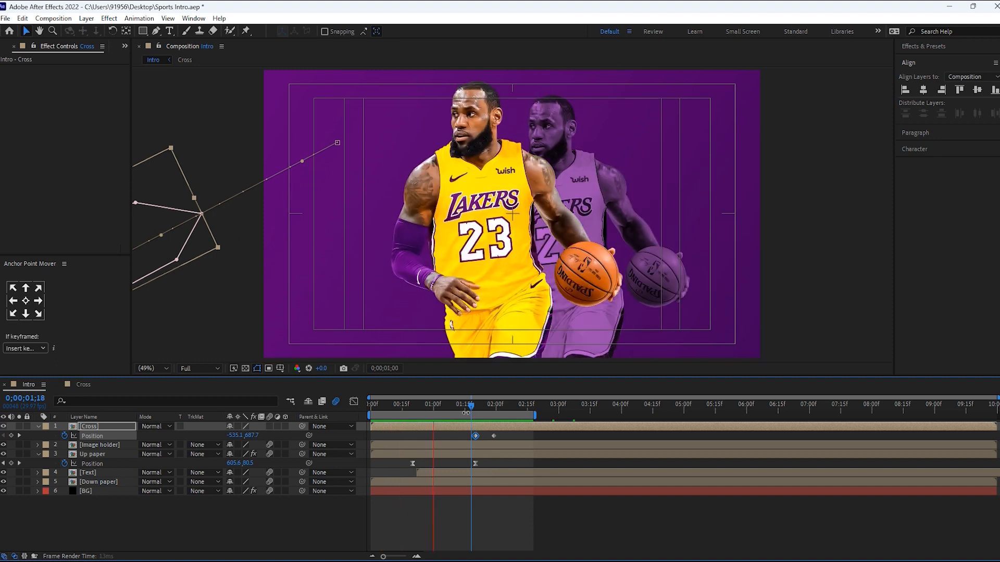
pyautogui.moveTo(474, 408); pyautogui.dragTo(476, 440)
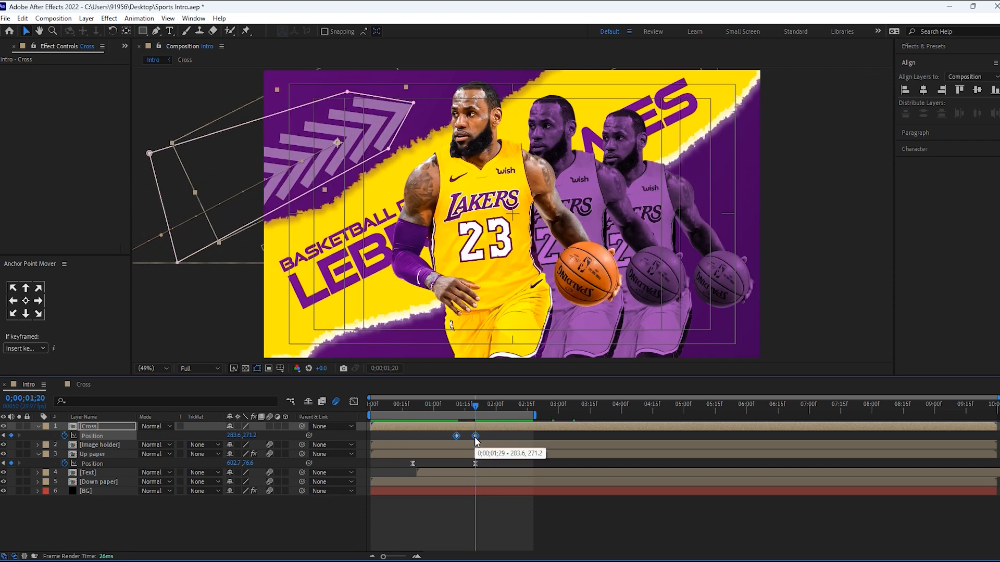
pyautogui.click(441, 405)
pyautogui.press('space')
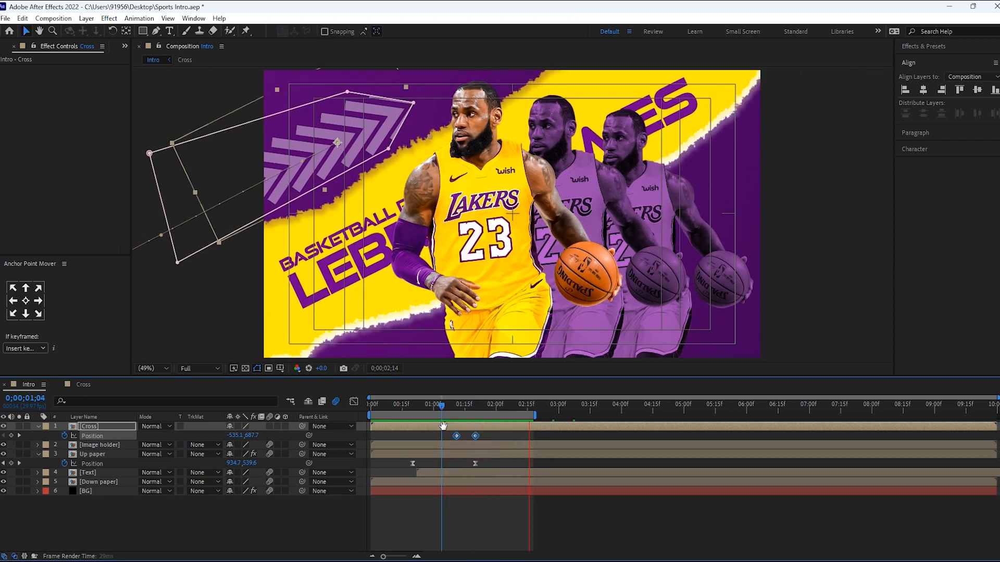
# Step: Apply Easy Ease to both Cross Position keyframes and display their speed graph
pyautogui.moveTo(441, 431); pyautogui.dragTo(475, 439)
pyautogui.rightClick(475, 437)
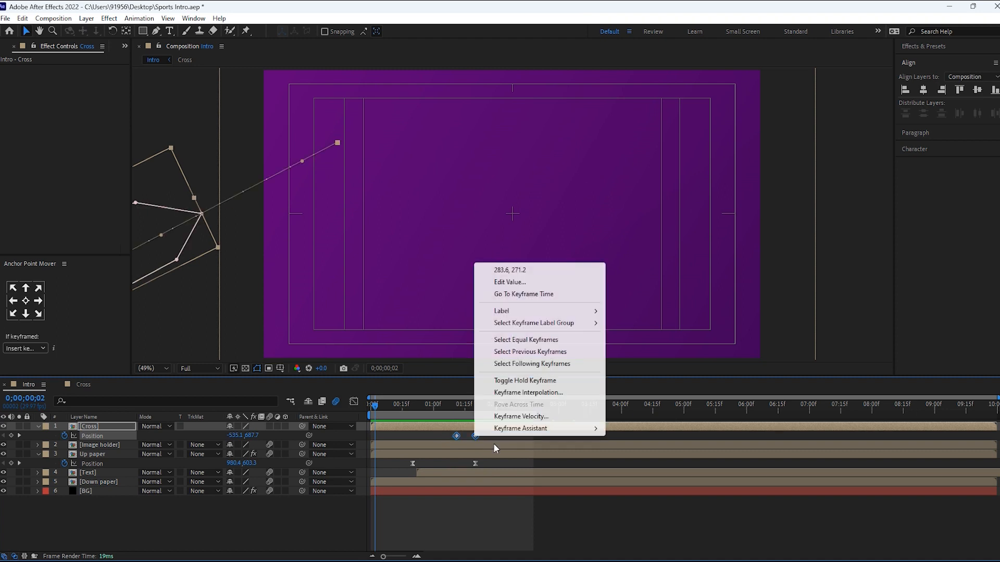
pyautogui.moveTo(589, 431)
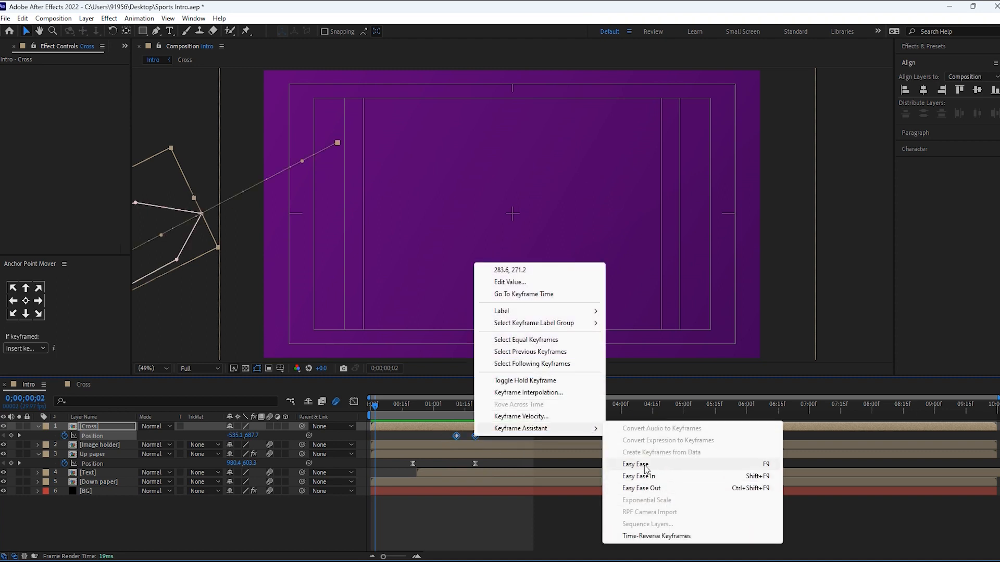
pyautogui.click(647, 468)
pyautogui.click(353, 402)
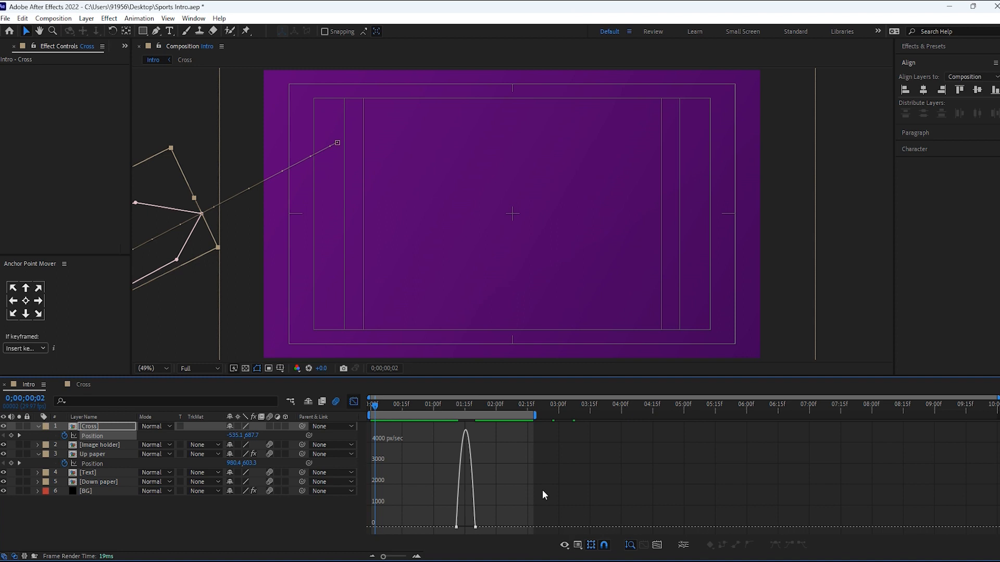
# Step: Lengthen the ease-out influence of the Cross layer's first Position keyframe in the speed graph and preview the slide-in from the start
pyautogui.press('=')
pyautogui.press('=')
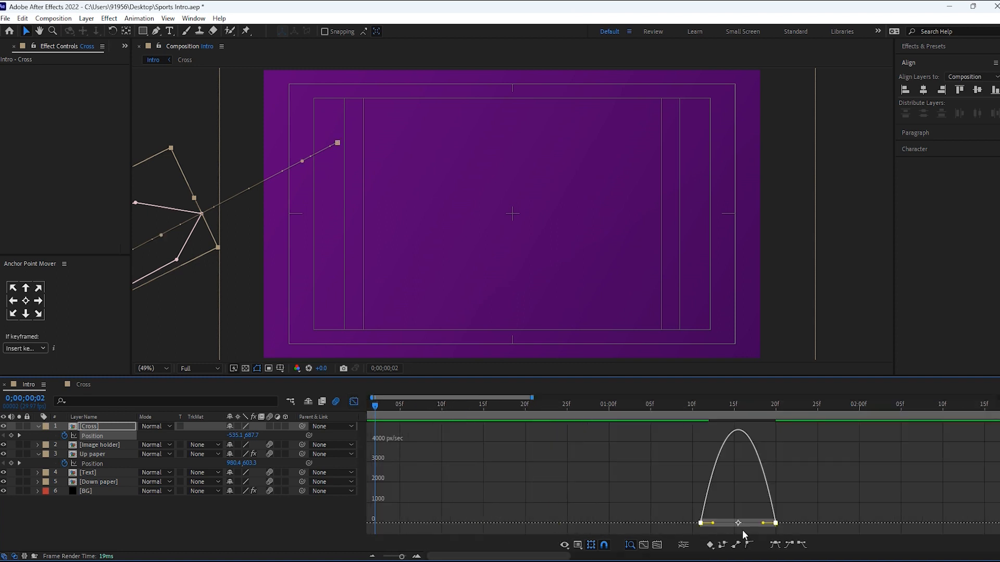
pyautogui.moveTo(715, 527); pyautogui.dragTo(757, 526)
pyautogui.click(354, 402)
pyautogui.press('space')
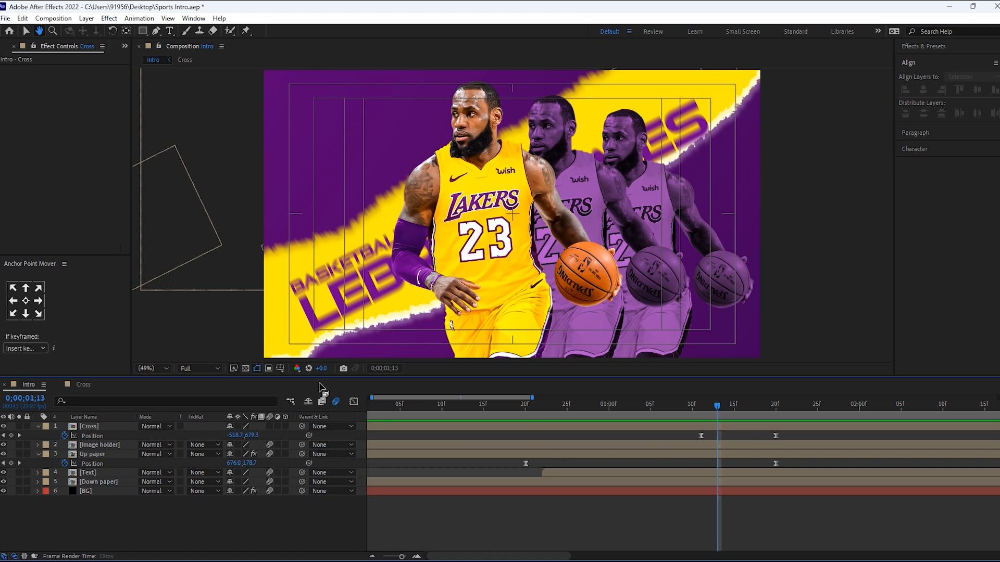
pyautogui.click(281, 370)
pyautogui.click(294, 381)
pyautogui.press('space')
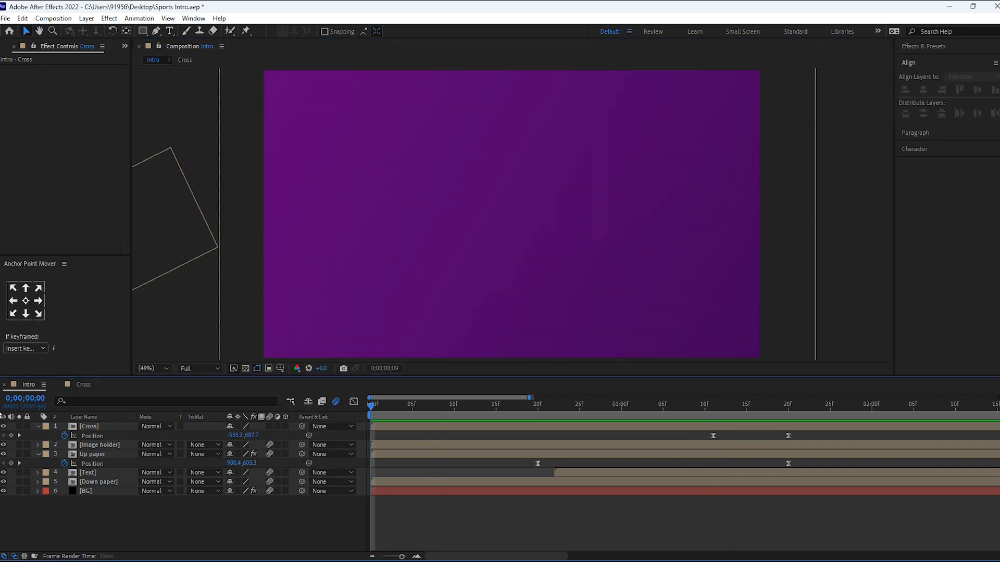
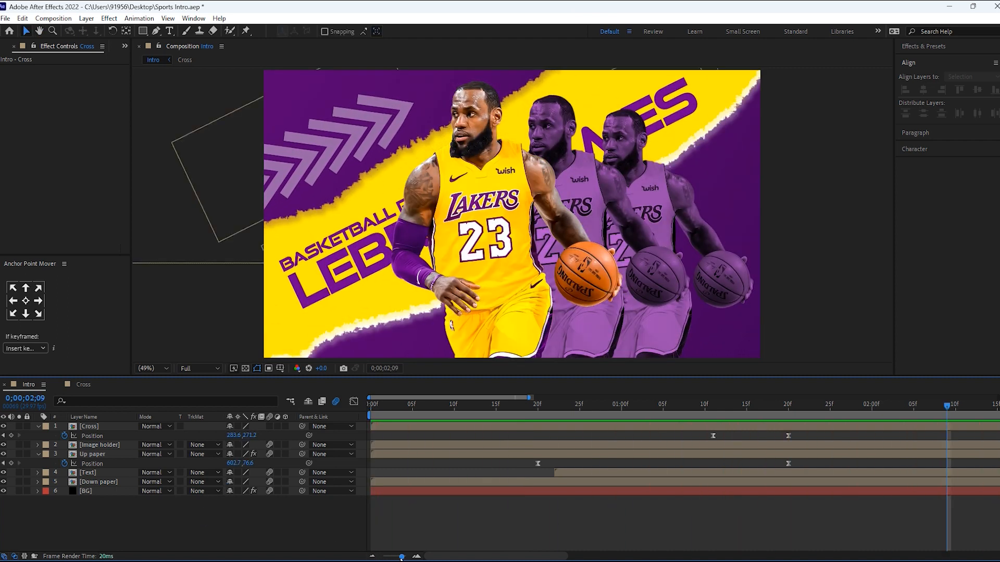
# Step: Extend the work area to the end of the composition and preview the intro from the start
pyautogui.moveTo(401, 557); pyautogui.dragTo(341, 557)
pyautogui.moveTo(537, 415); pyautogui.dragTo(996, 414)
pyautogui.press('space')
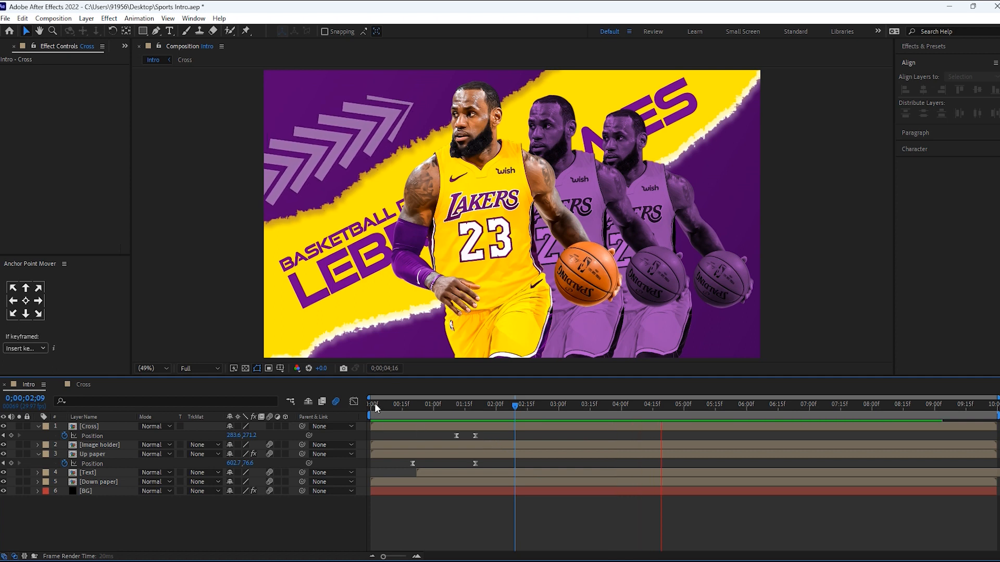
pyautogui.moveTo(394, 406); pyautogui.dragTo(368, 406)
pyautogui.press('space')
pyautogui.press('space')
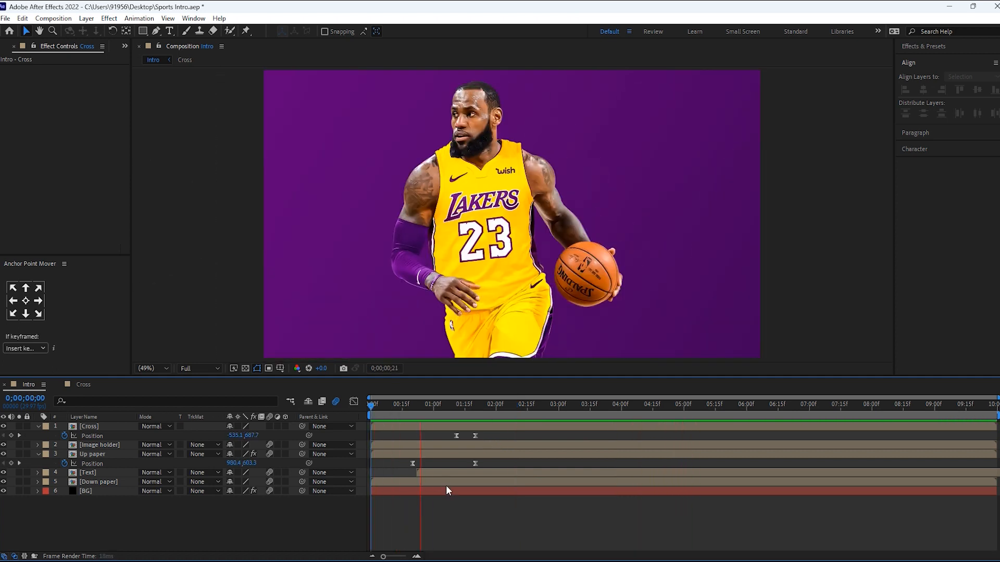
pyautogui.press('space')
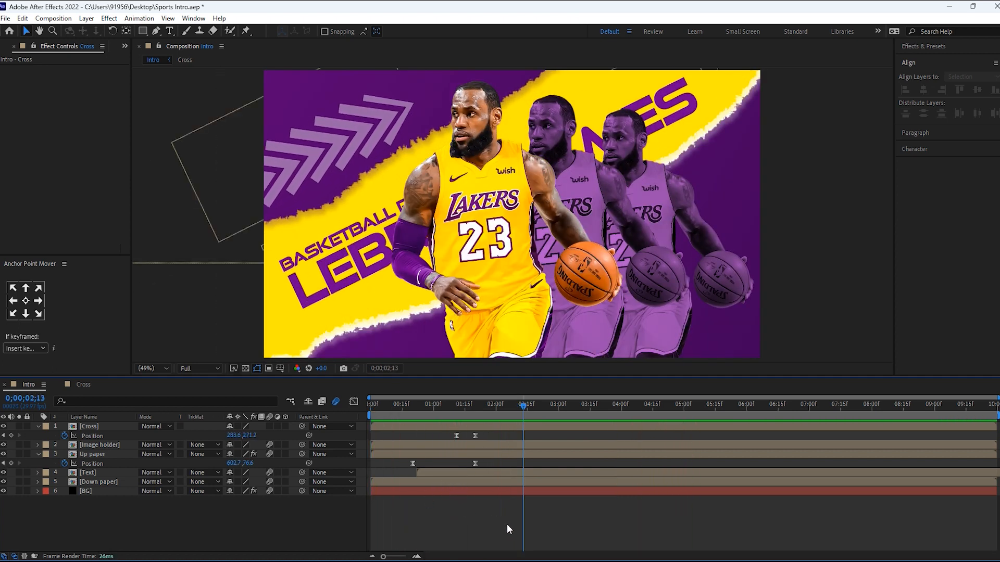
# Step: Duplicate the Cross layer and flip the copy horizontally at its 0:01:20 Position keyframe
pyautogui.click(83, 426)
pyautogui.hotkey('ctrl', 'd')
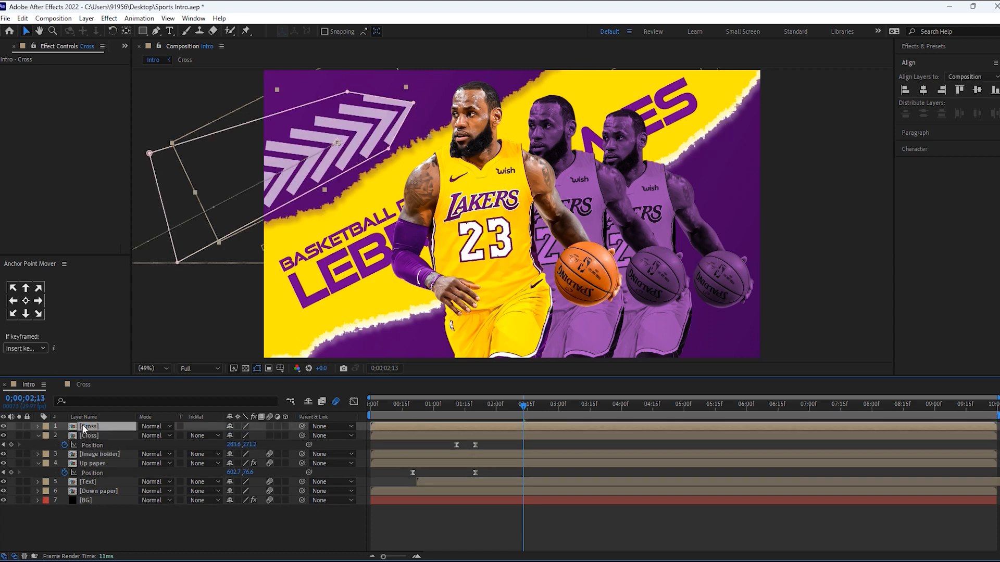
pyautogui.press('p')
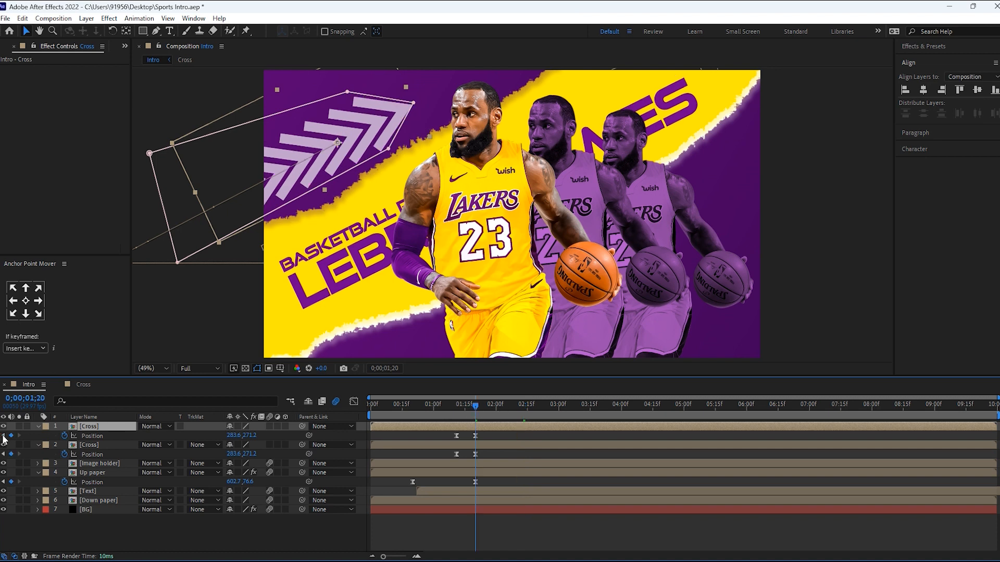
pyautogui.rightClick(95, 427)
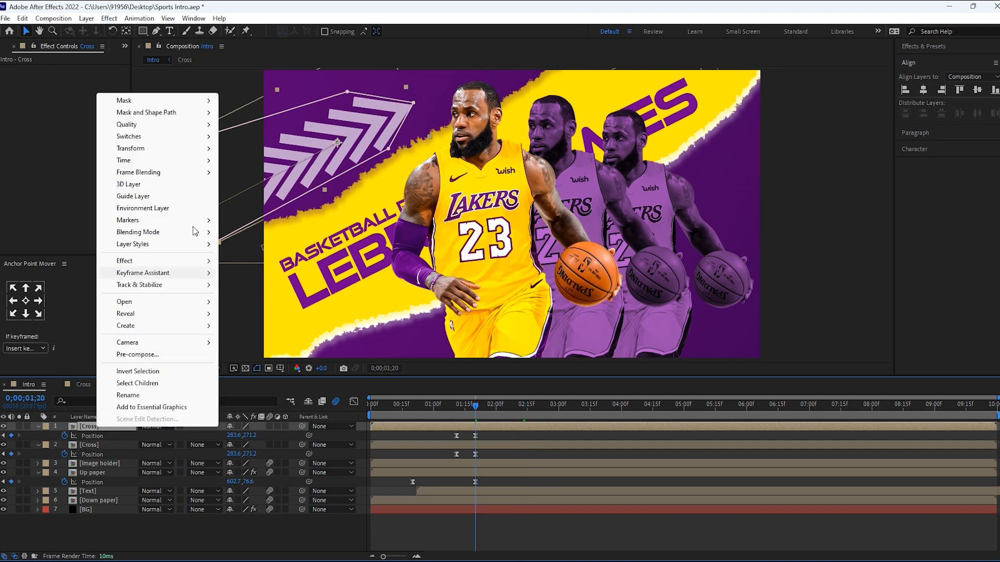
pyautogui.moveTo(185, 130)
pyautogui.moveTo(185, 150)
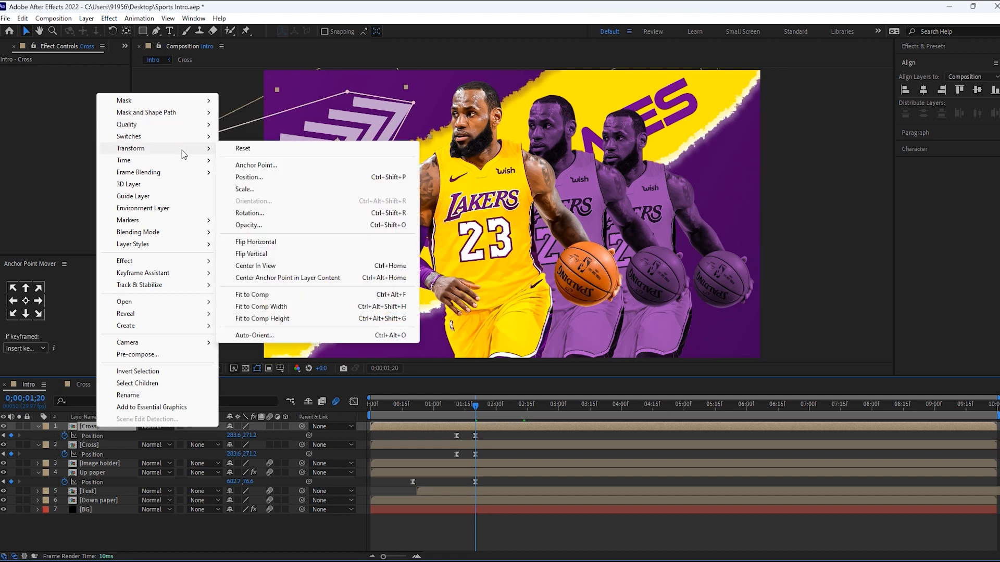
pyautogui.click(256, 243)
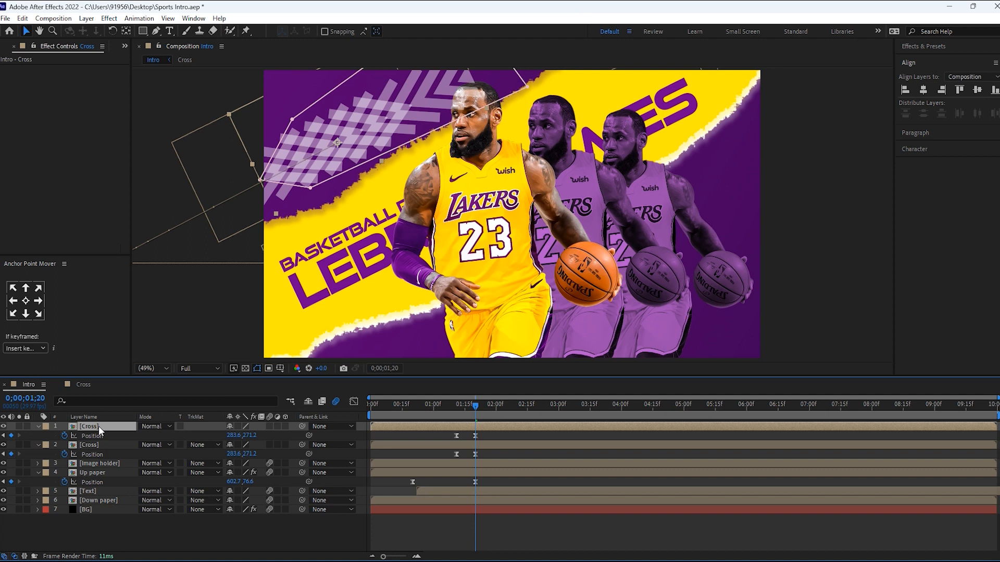
# Step: Set the flipped Cross copy's Rotation to 0°
pyautogui.press('r')
pyautogui.click(244, 434)
pyautogui.write('0')
pyautogui.press('Return')
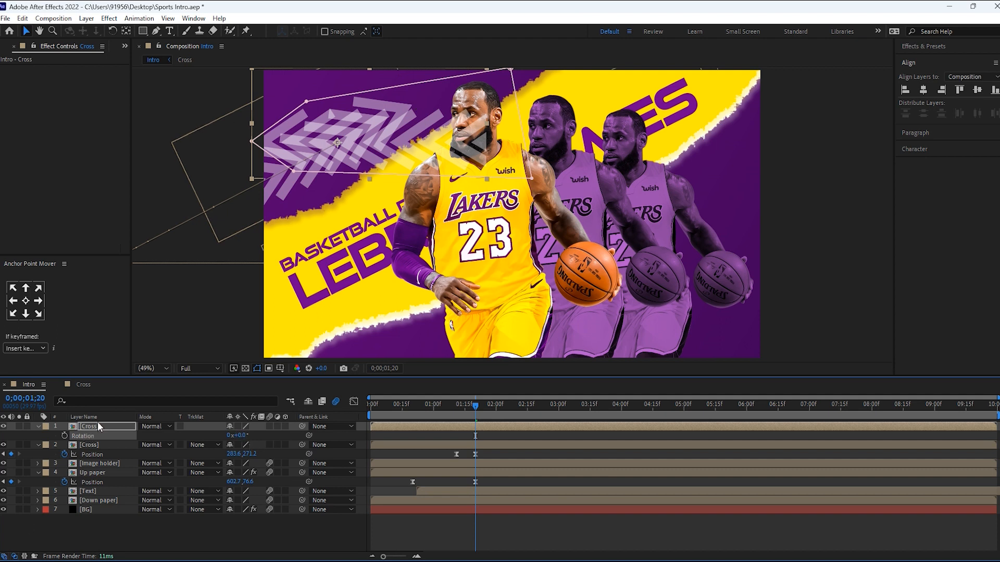
# Step: Move the flipped Cross copy off-canvas at its 0:01:11 keyframe by setting Position to 2439.9, 849.7
pyautogui.press('p')
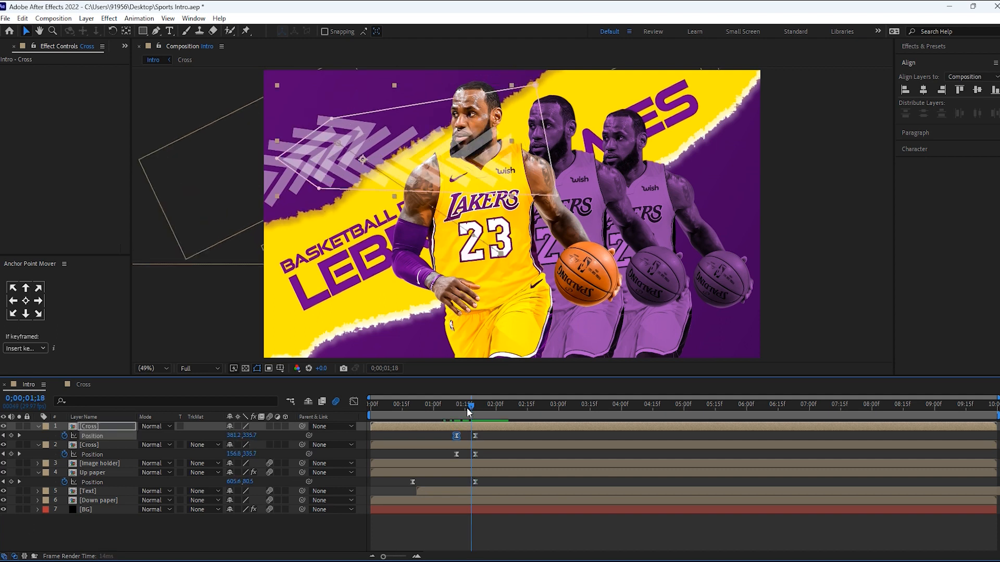
pyautogui.moveTo(468, 407); pyautogui.dragTo(463, 406)
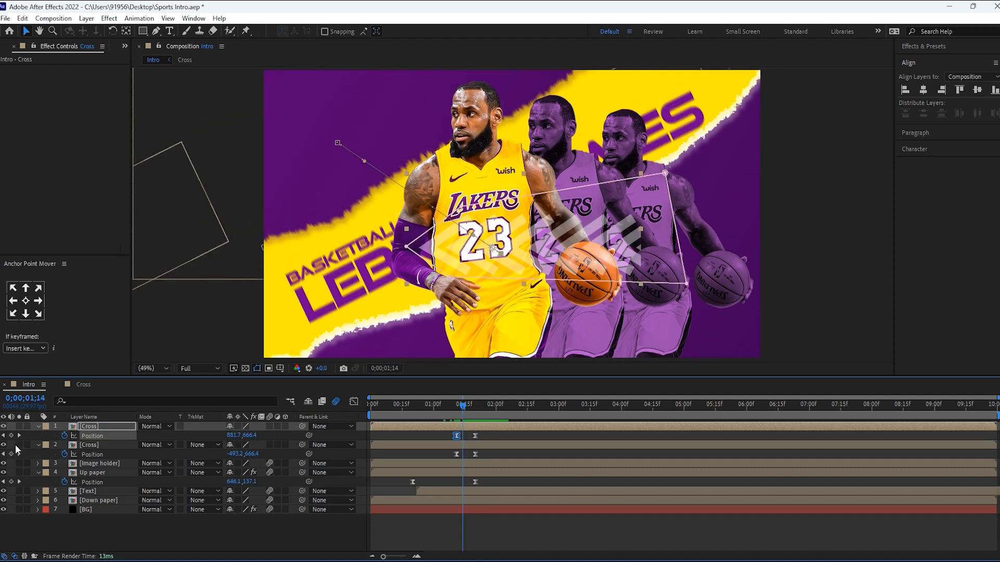
pyautogui.click(3, 436)
pyautogui.moveTo(233, 438); pyautogui.dragTo(344, 455)
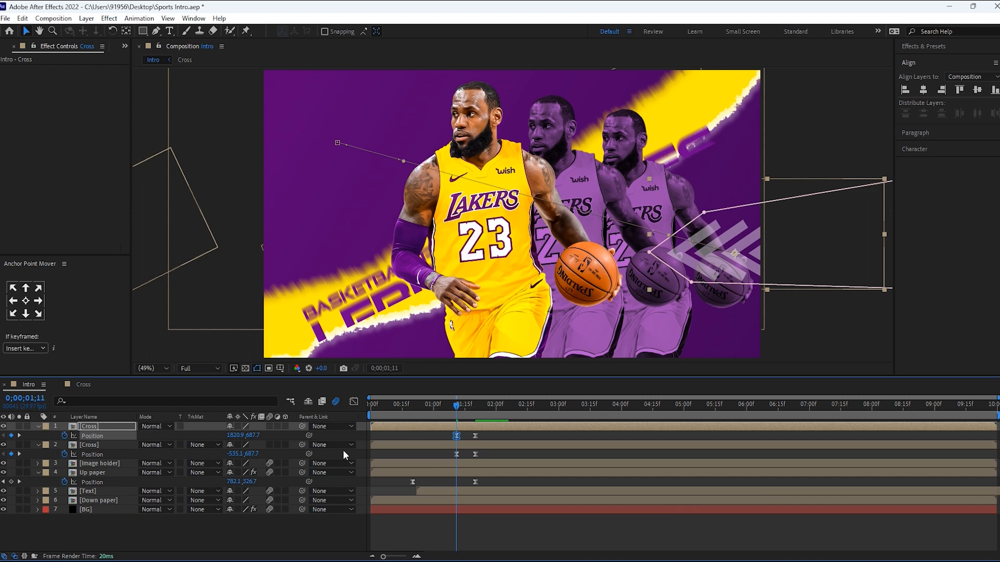
pyautogui.moveTo(233, 437); pyautogui.dragTo(342, 432)
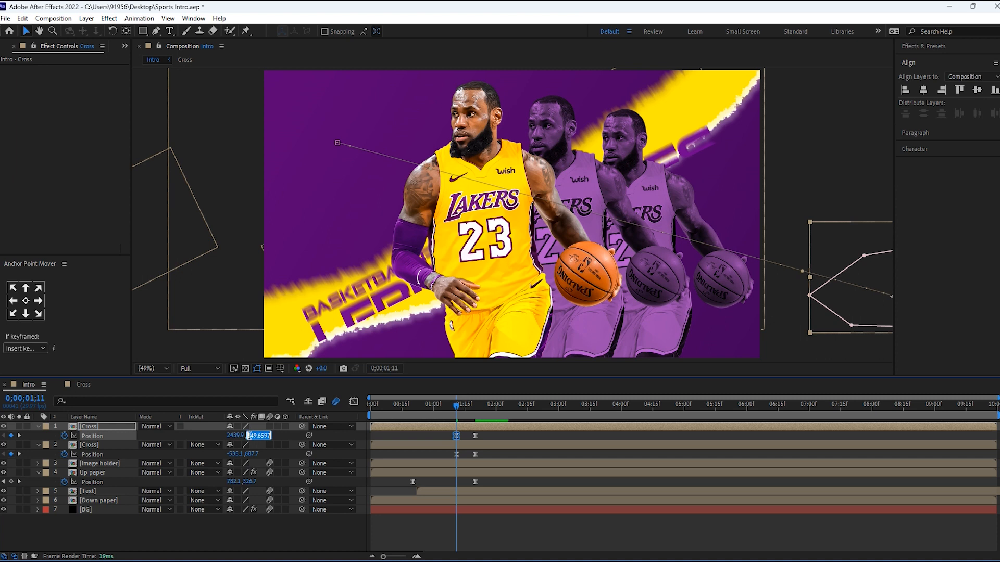
# Step: Set the flipped Cross copy's Position keyframe at 0:01:20 to 1471.6, 849.7 so it slides in horizontally
pyautogui.click(20, 436)
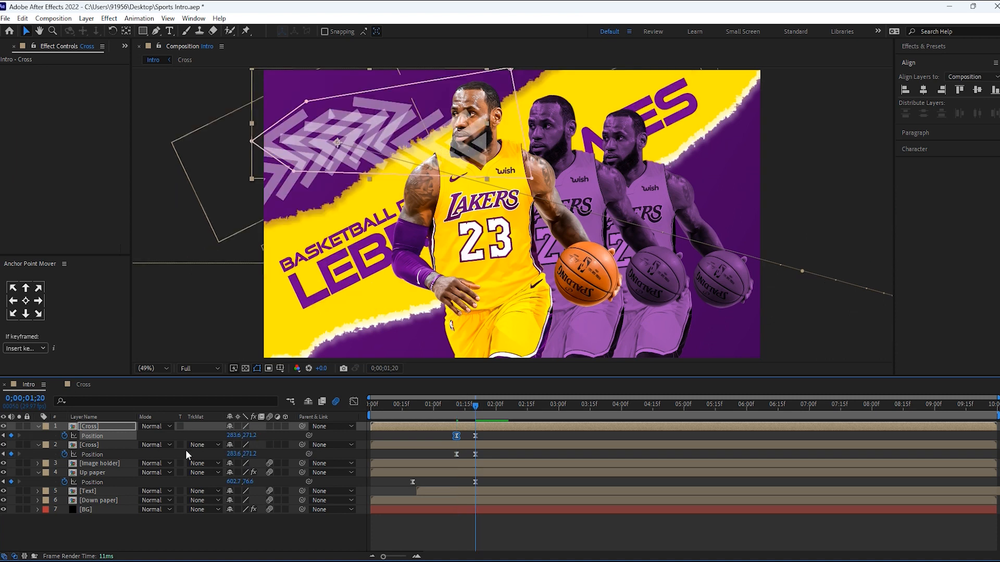
pyautogui.click(287, 527)
pyautogui.moveTo(479, 404); pyautogui.dragTo(456, 402)
pyautogui.click(19, 436)
pyautogui.click(4, 435)
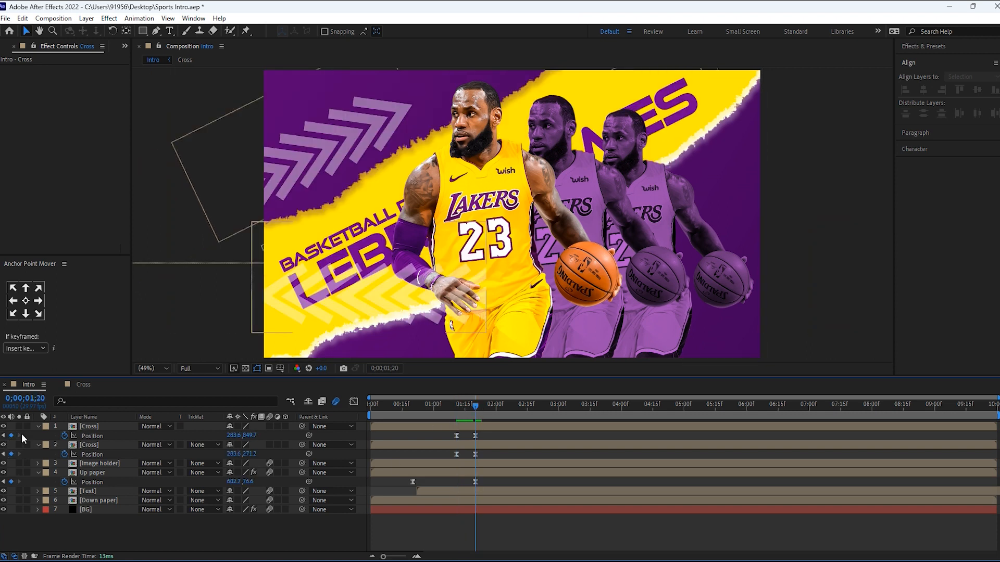
pyautogui.click(20, 435)
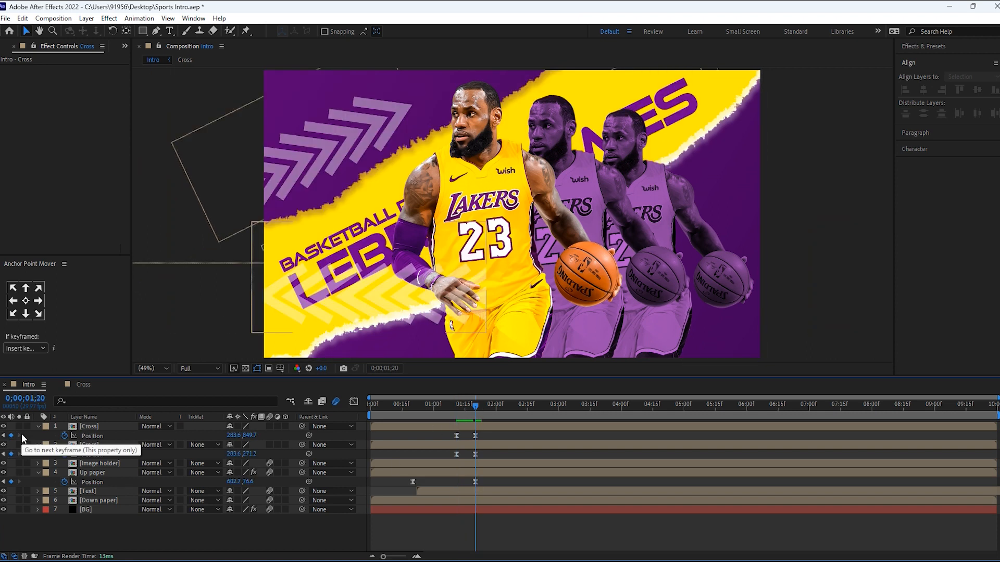
pyautogui.moveTo(234, 436); pyautogui.dragTo(827, 504)
pyautogui.moveTo(234, 436); pyautogui.dragTo(348, 451)
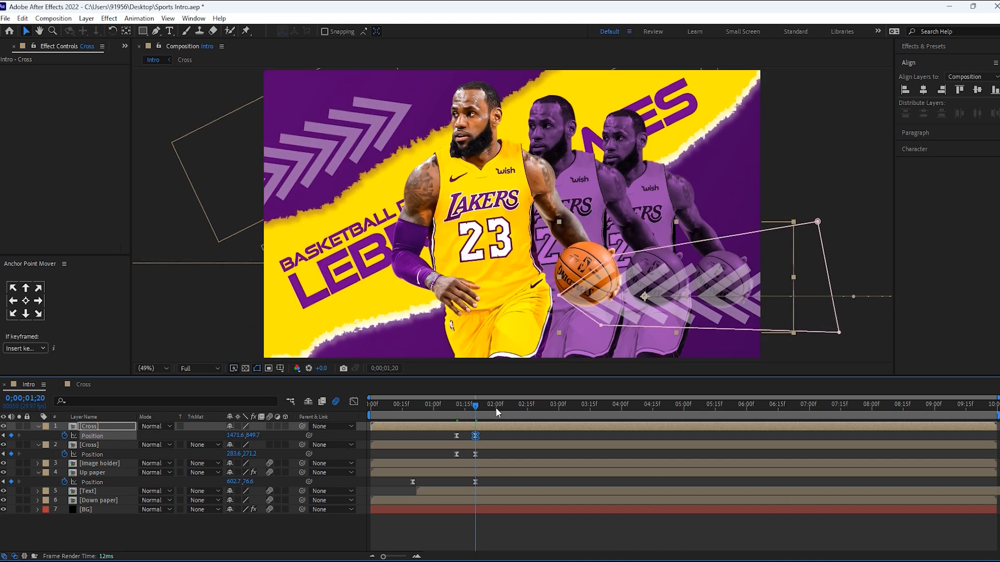
# Step: Check the speed graph of the flipped Cross copy's two Position keyframes
pyautogui.click(441, 406)
pyautogui.moveTo(488, 433); pyautogui.dragTo(446, 439)
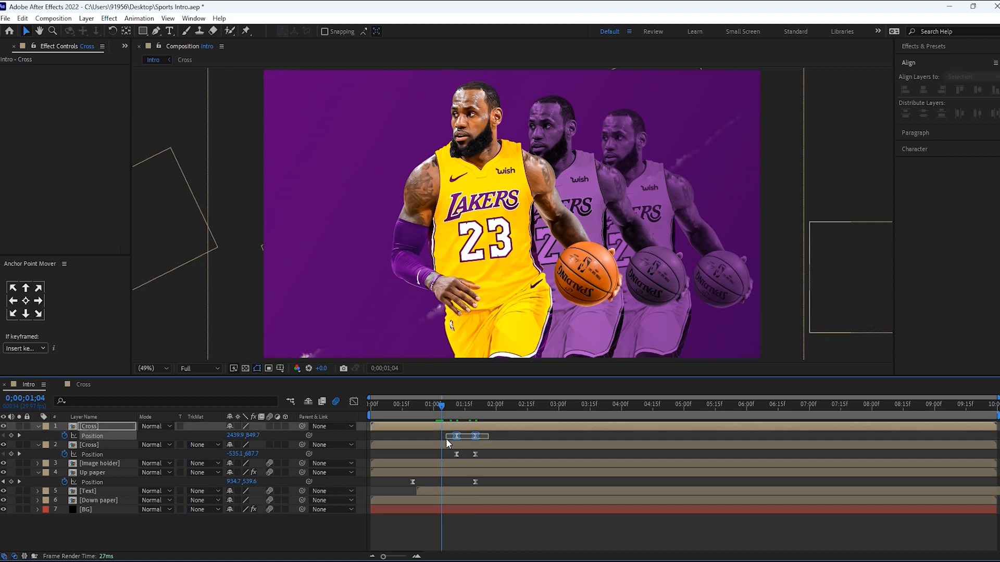
pyautogui.click(356, 403)
pyautogui.press('=')
pyautogui.press('=')
pyautogui.press('=')
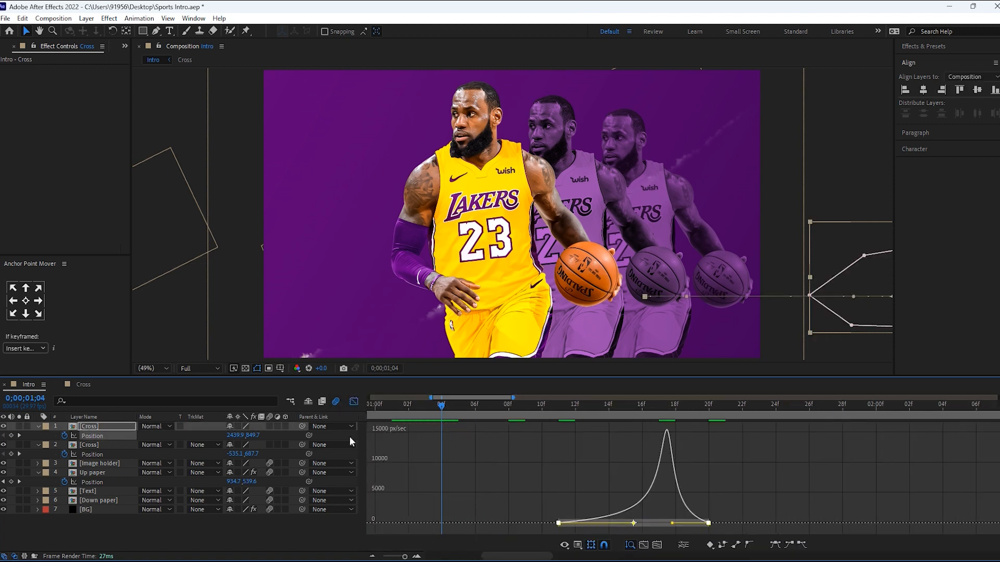
pyautogui.click(354, 402)
# Step: Preview the intro from the start with both chevron layers sliding in
pyautogui.moveTo(442, 406); pyautogui.dragTo(286, 411)
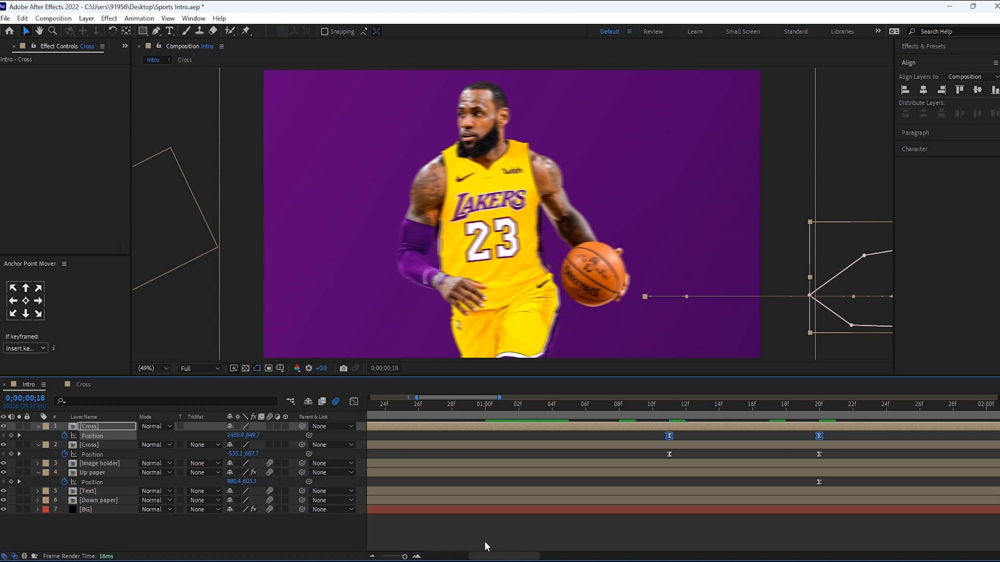
pyautogui.click(489, 542)
pyautogui.moveTo(405, 557); pyautogui.dragTo(382, 556)
pyautogui.press('space')
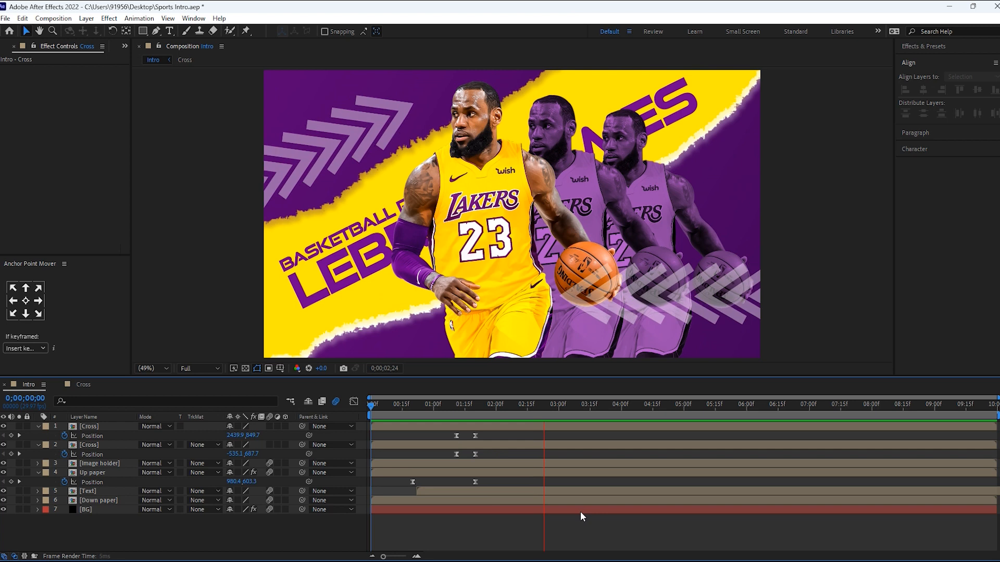
pyautogui.press('space')
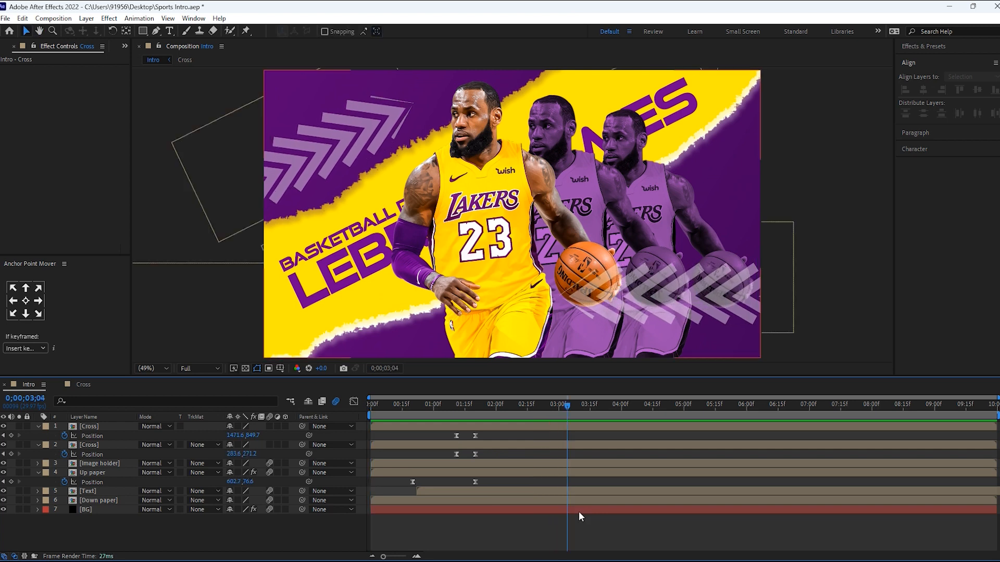
# Step: Shift the flipped Cross copy's 0:01:20 Position keyframe outward to 1683.6, 849.7
pyautogui.moveTo(462, 404); pyautogui.dragTo(489, 406)
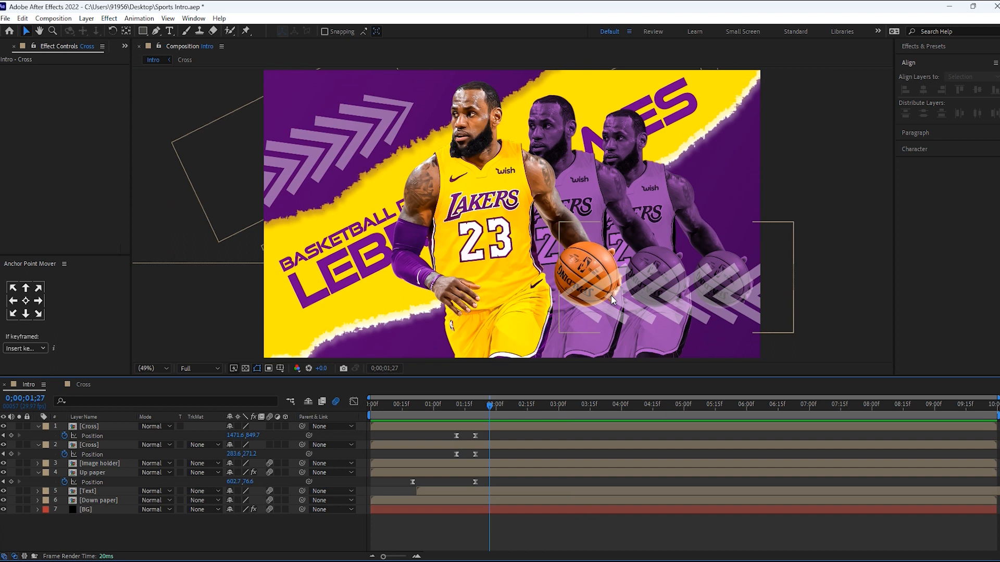
pyautogui.click(3, 454)
pyautogui.click(125, 427)
pyautogui.moveTo(235, 439); pyautogui.dragTo(339, 429)
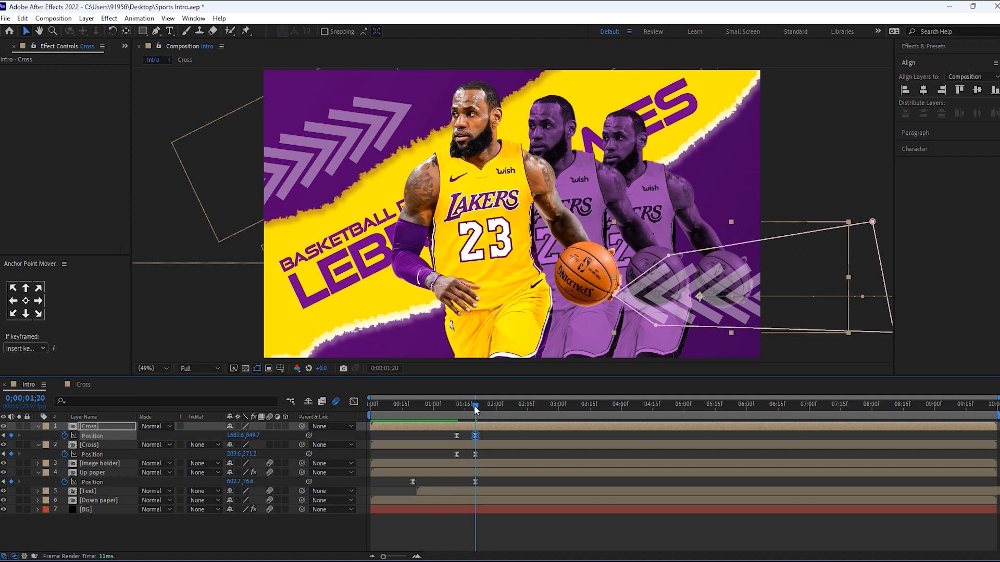
# Step: Preview the whole composition from the start with the repositioned chevrons
pyautogui.moveTo(475, 405); pyautogui.dragTo(95, 402)
pyautogui.press('space')
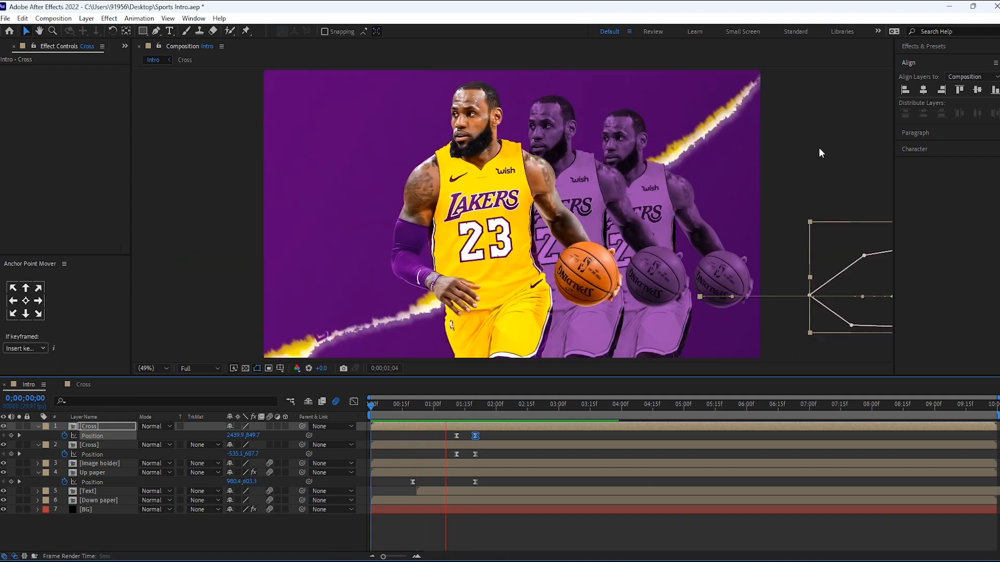
pyautogui.click(765, 530)
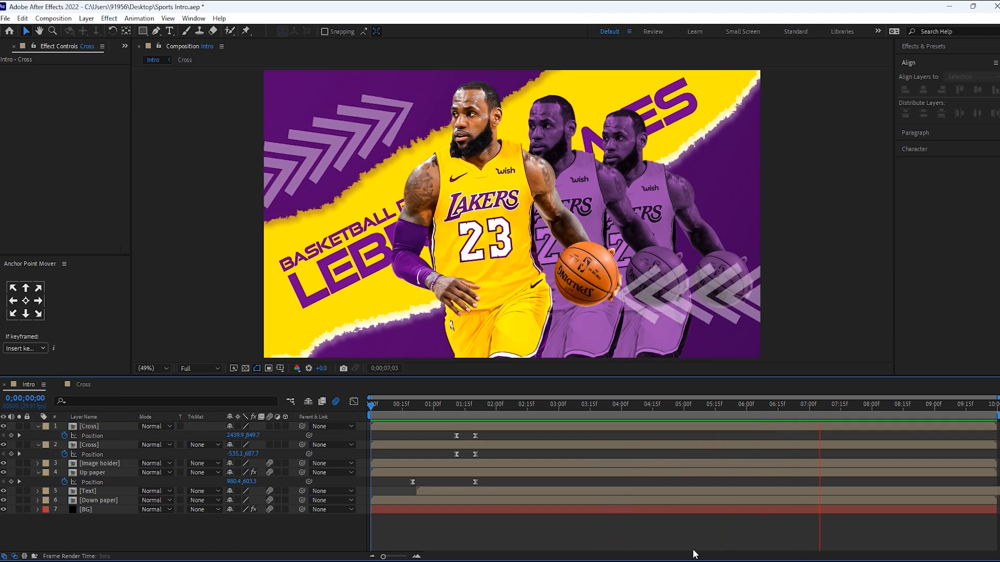
pyautogui.press('space')
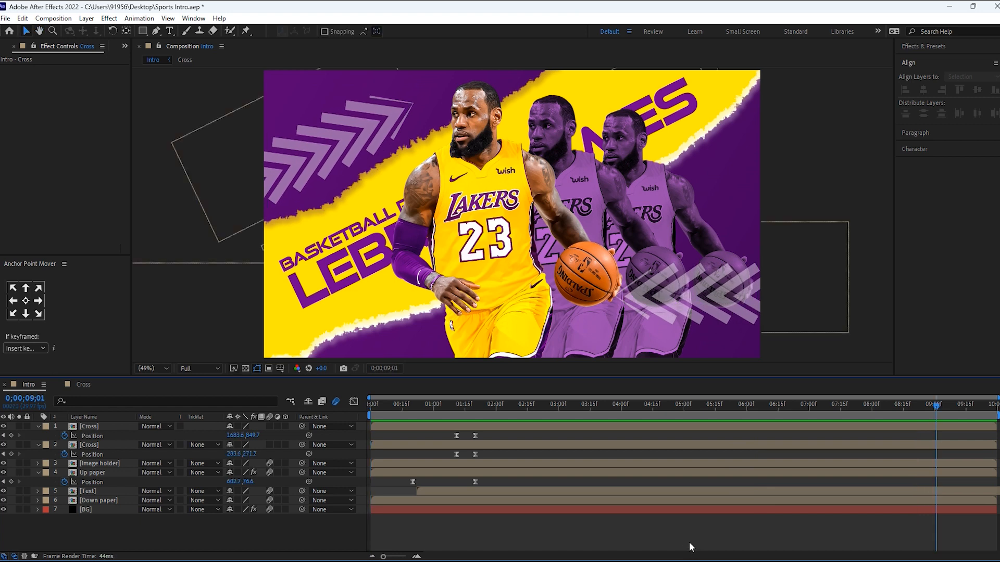
# Step: Collapse the open Position properties of the Cross and Up paper layers and add a new adjustment layer on top of the Intro composition
pyautogui.click(36, 472)
pyautogui.click(37, 446)
pyautogui.click(39, 426)
pyautogui.rightClick(123, 521)
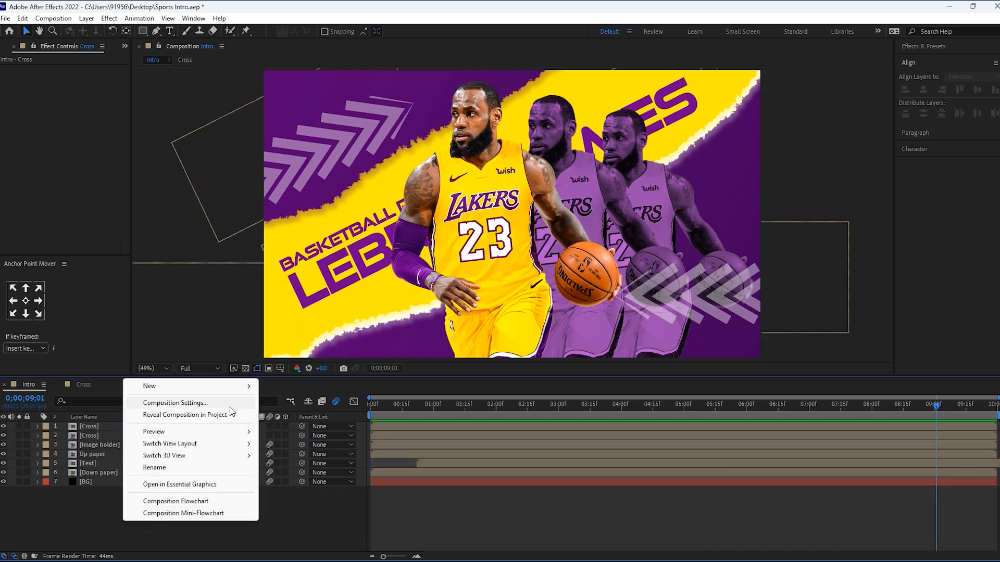
pyautogui.moveTo(227, 386)
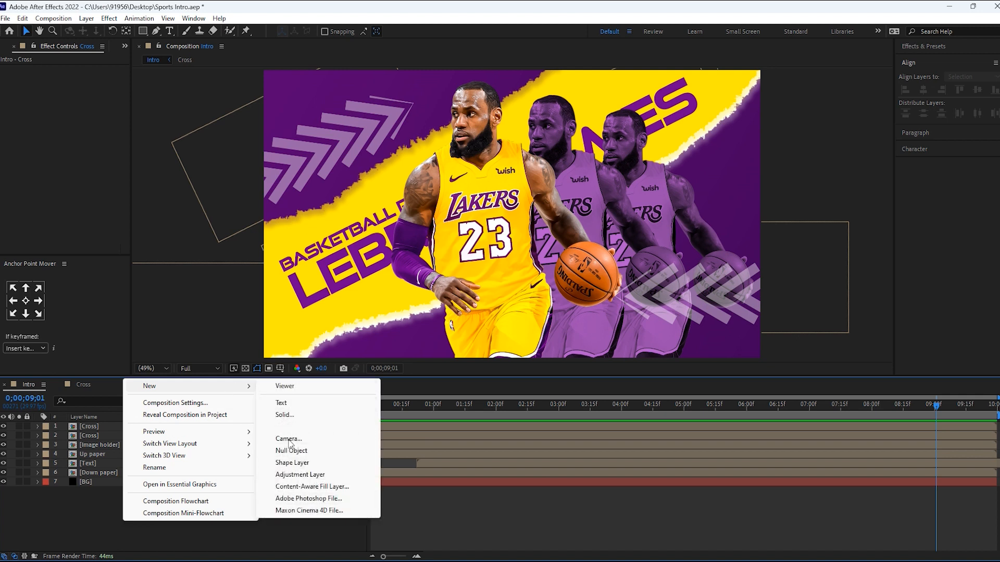
pyautogui.click(290, 476)
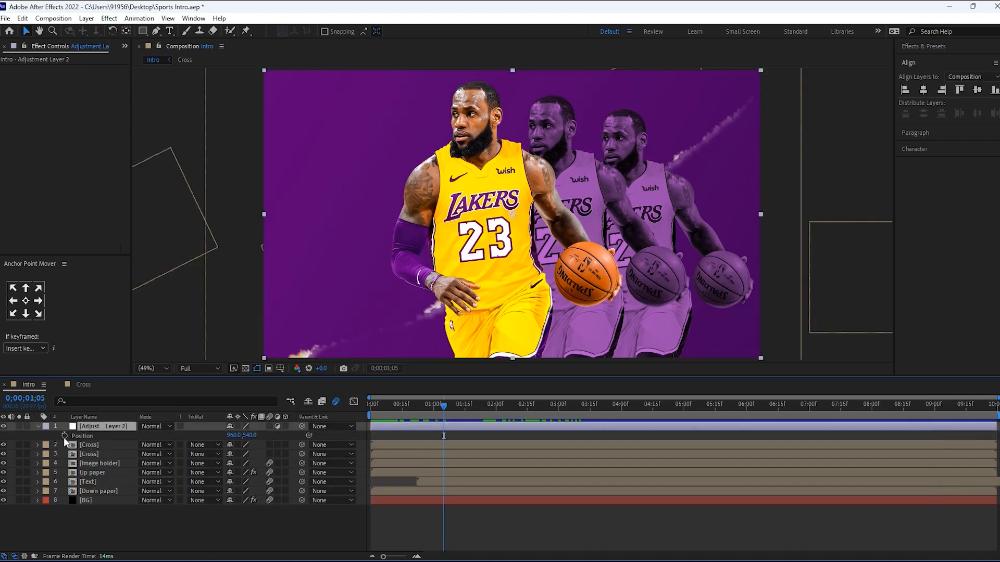
# Step: Add the expression wiggle(5,2) to the adjustment layer's Position
pyautogui.keyDown('alt'); pyautogui.click(64, 435); pyautogui.keyUp('alt')
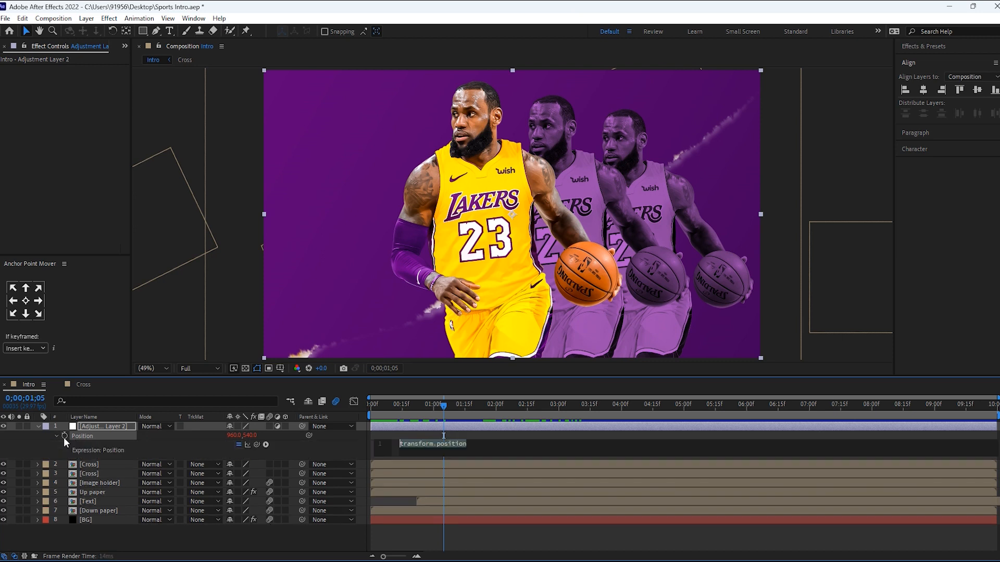
pyautogui.write('wi')
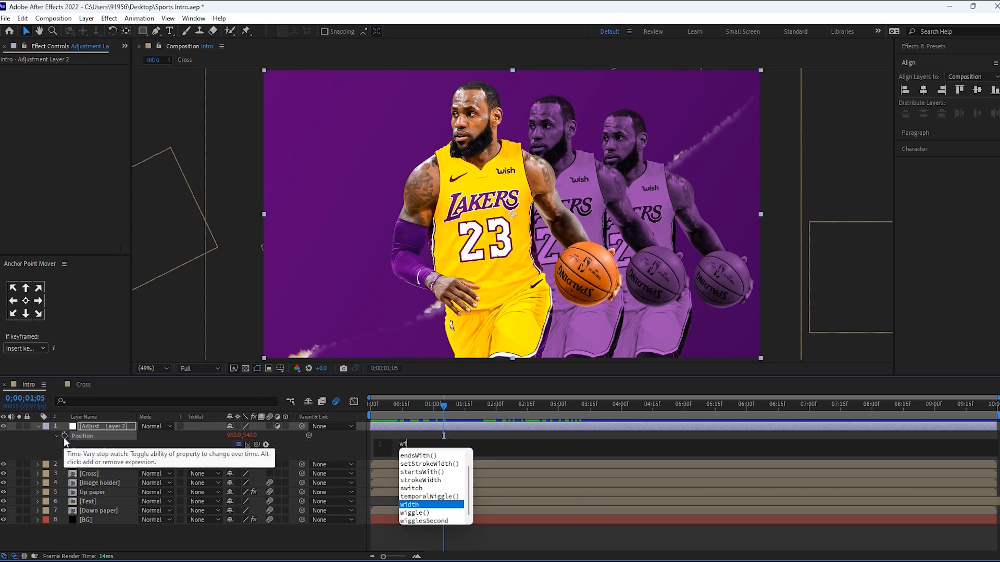
pyautogui.click(419, 513)
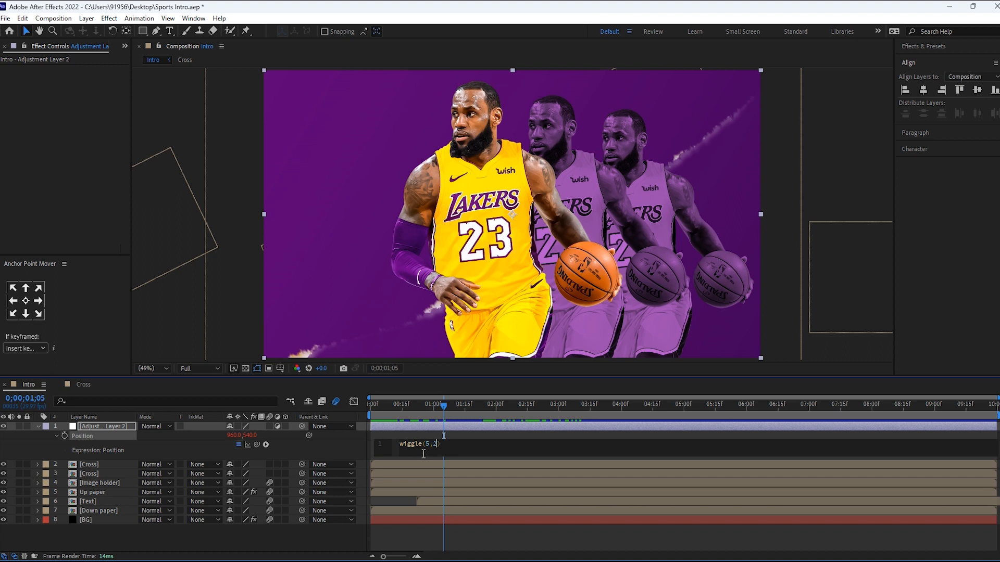
pyautogui.click(433, 535)
# Step: Parent the Image holder layer to the adjustment layer and preview the wiggle from the start
pyautogui.press('Home')
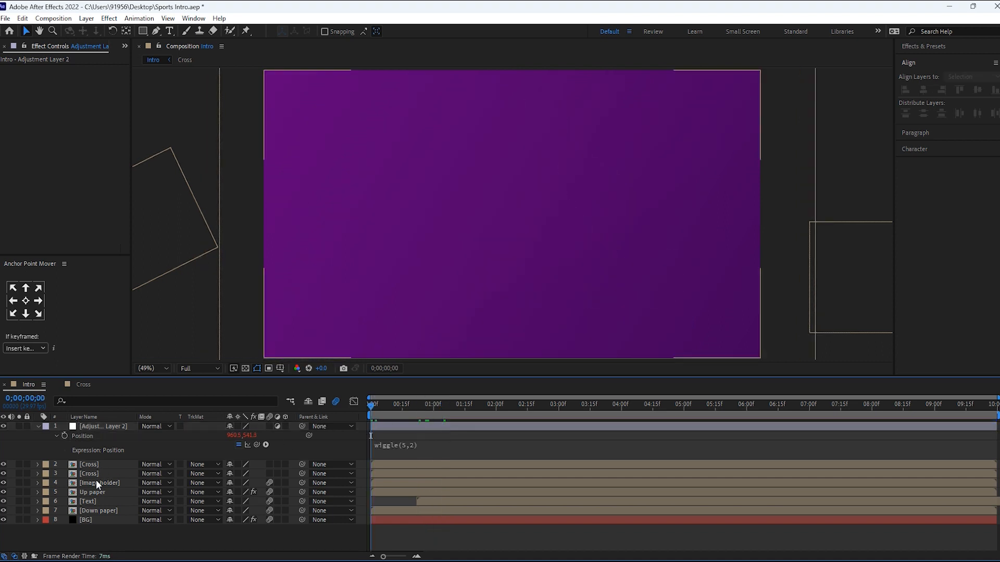
pyautogui.click(122, 484)
pyautogui.moveTo(302, 483); pyautogui.dragTo(99, 427)
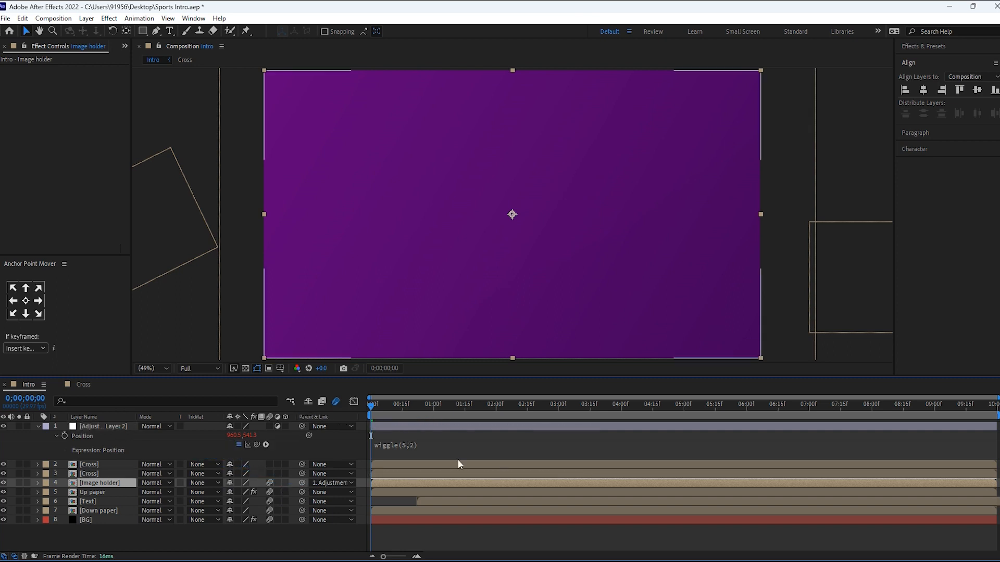
pyautogui.press('space')
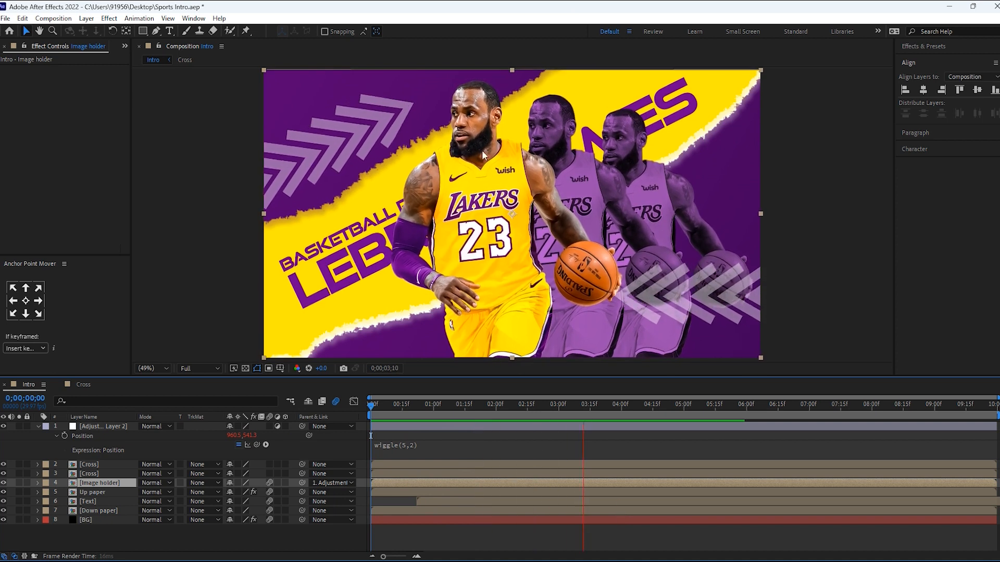
# Step: Change the adjustment layer's Position expression to wiggle(5,10) and preview it from the start
pyautogui.click(410, 404)
pyautogui.click(412, 446)
pyautogui.click(436, 446)
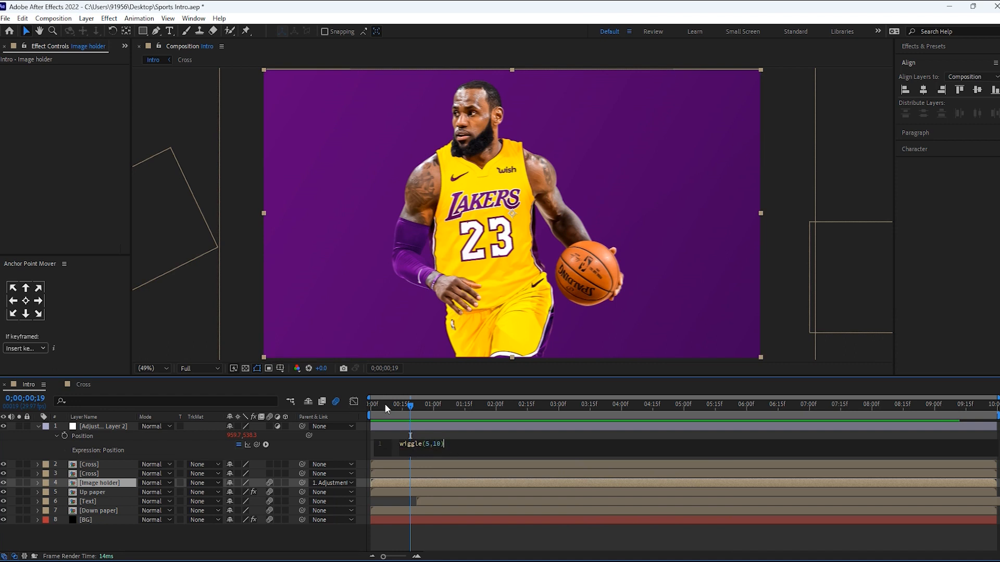
pyautogui.moveTo(416, 403); pyautogui.dragTo(303, 411)
pyautogui.press('space')
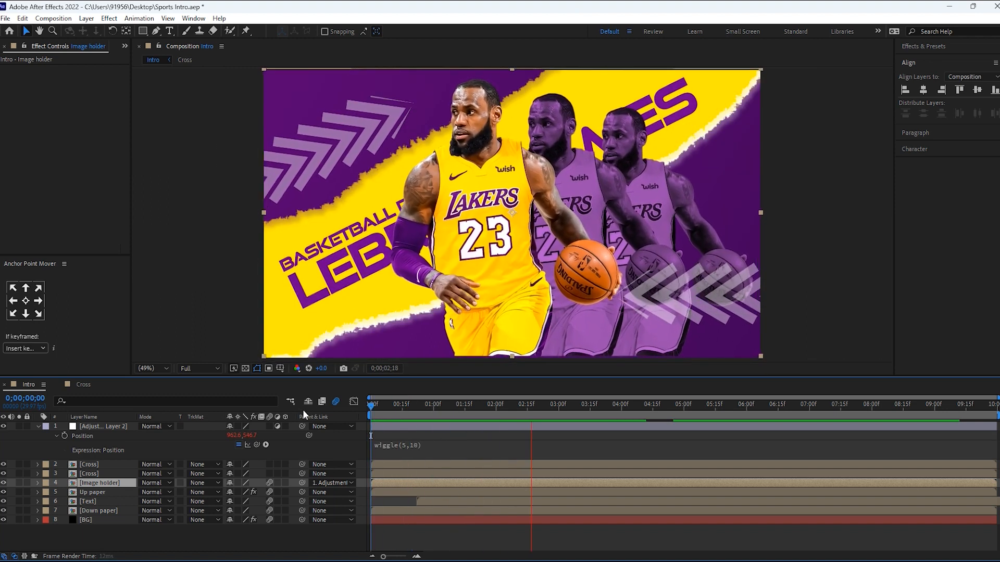
# Step: Set the adjustment layer's Position expression to wiggle(10,5) and preview the motion from the start
pyautogui.click(411, 405)
pyautogui.click(416, 449)
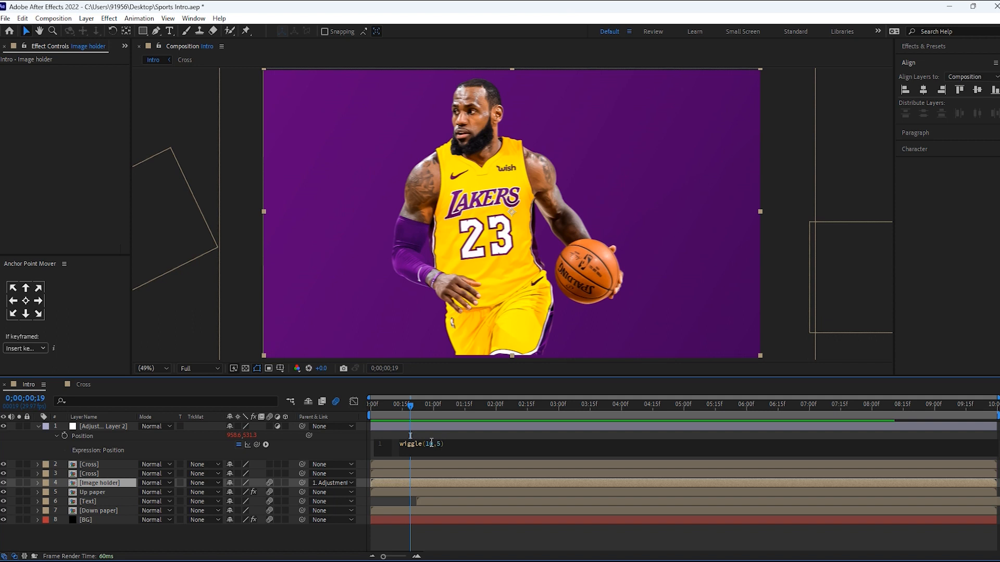
pyautogui.moveTo(400, 408); pyautogui.dragTo(319, 413)
pyautogui.press('space')
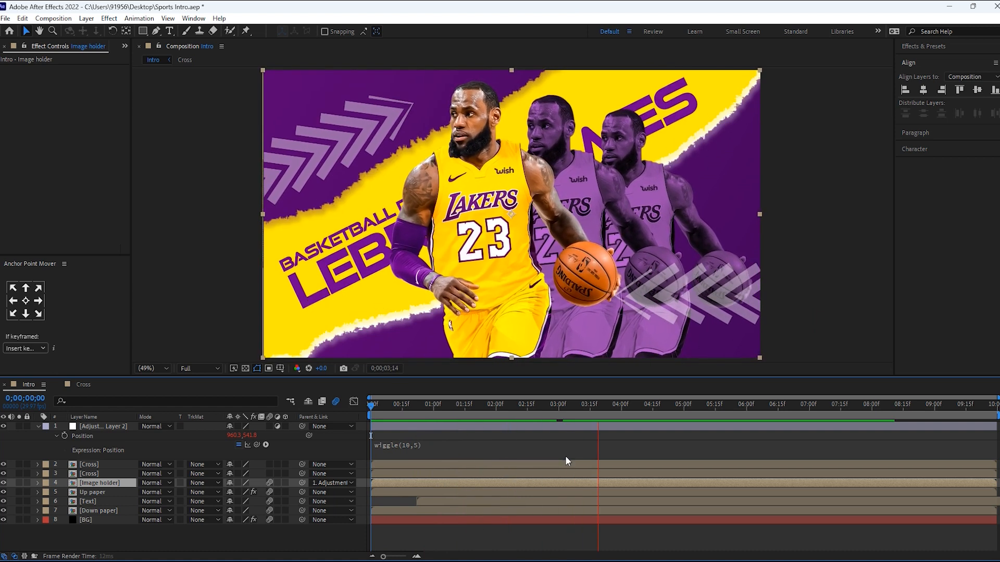
pyautogui.press('space')
pyautogui.click(232, 547)
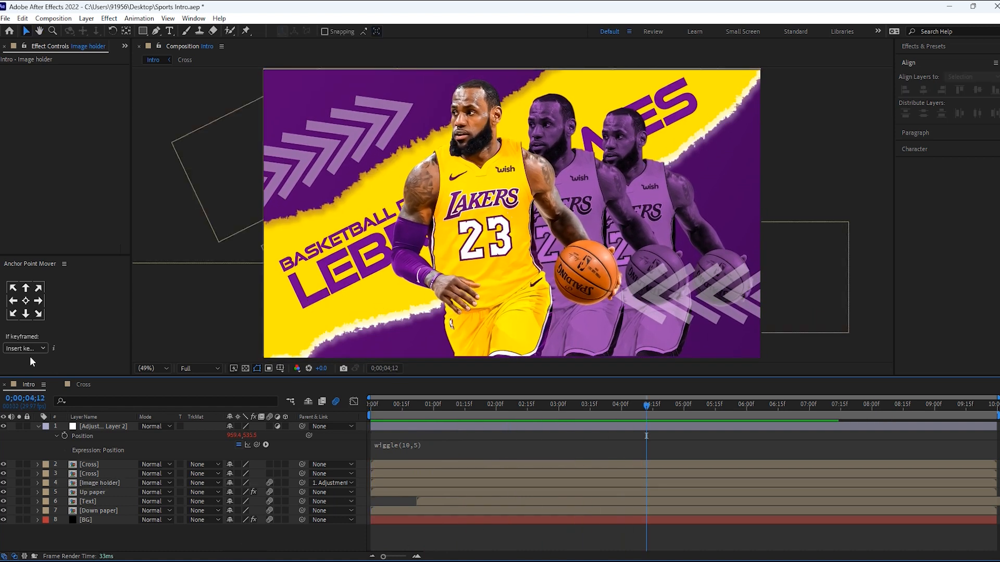
# Step: Parent both Cross layers to the adjustment layer and preview the composition from the start
pyautogui.click(113, 426)
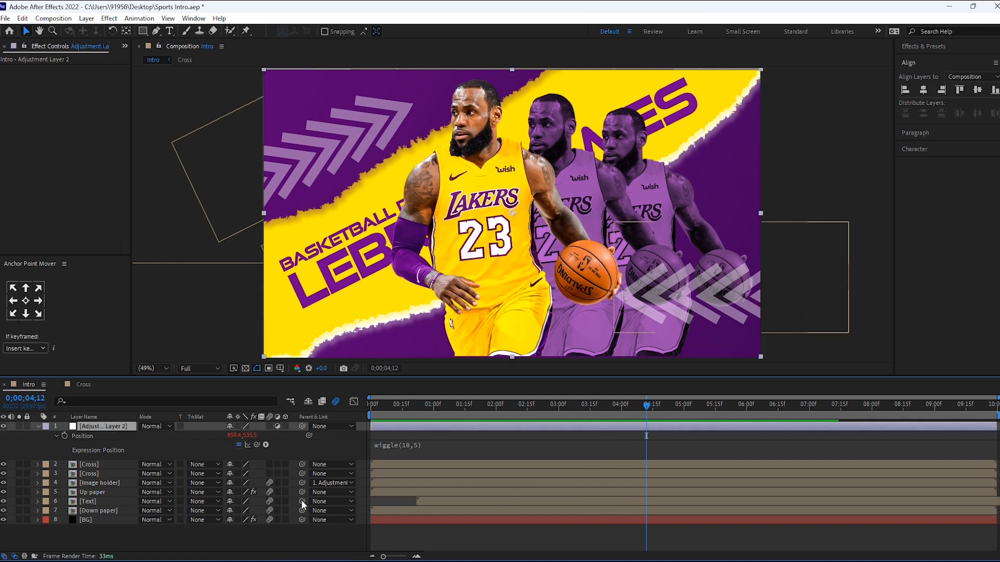
pyautogui.keyDown('shift'); pyautogui.click(97, 470); pyautogui.keyUp('shift')
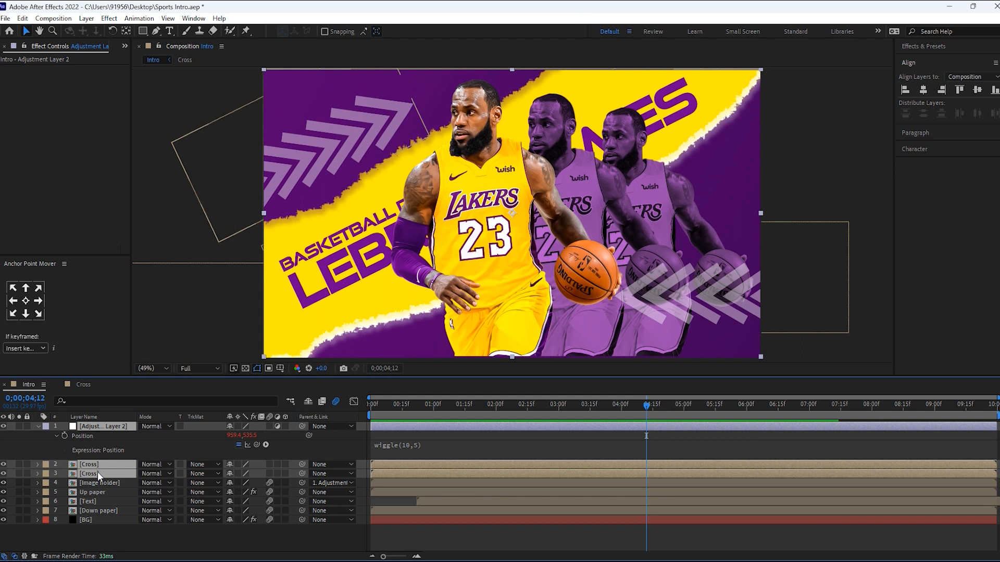
pyautogui.moveTo(302, 472); pyautogui.dragTo(114, 425)
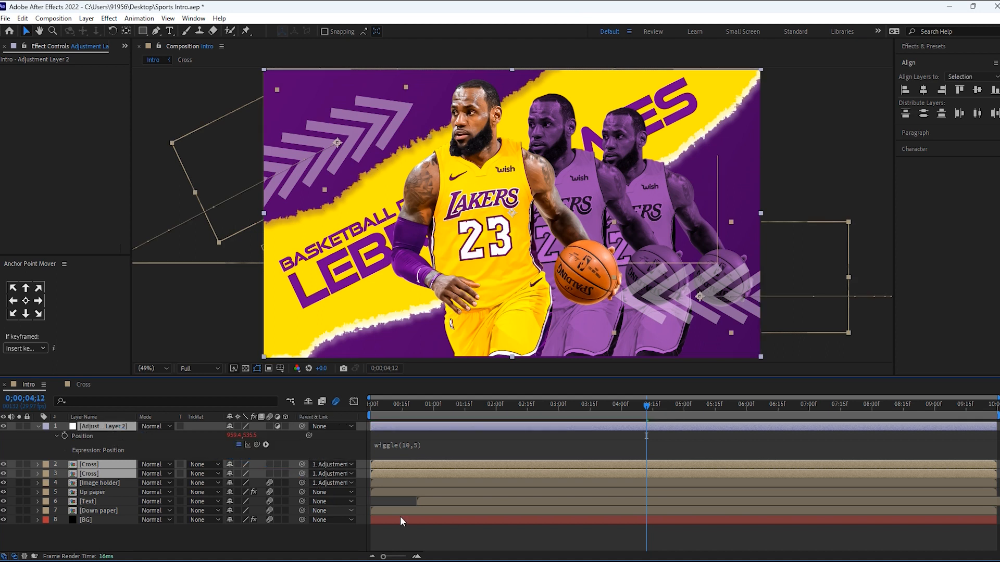
pyautogui.click(477, 536)
pyautogui.press('Home')
pyautogui.press('space')
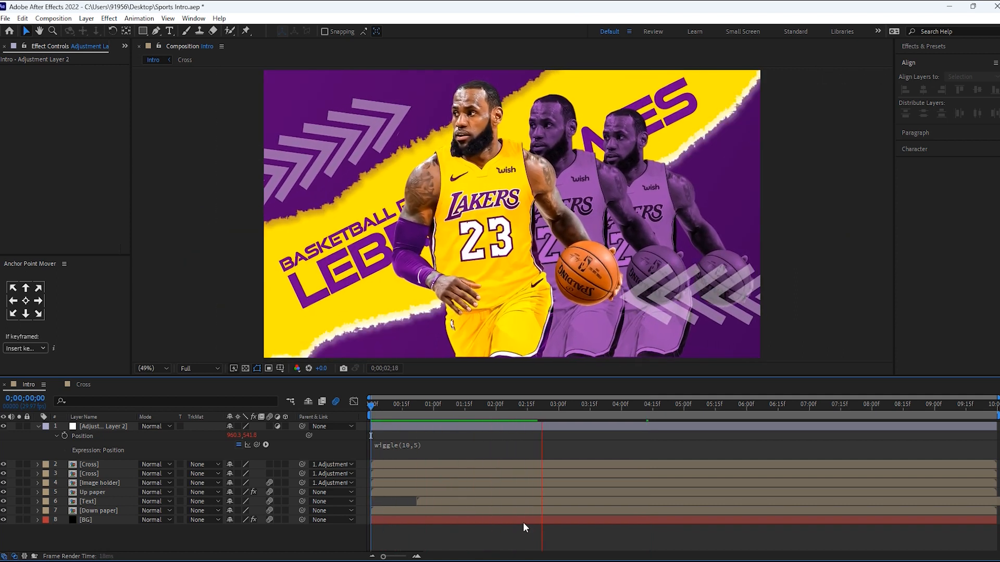
# Step: Shorten the work area to end at about 4 seconds, preview it, and collapse the adjustment layer's properties
pyautogui.moveTo(997, 415); pyautogui.dragTo(624, 408)
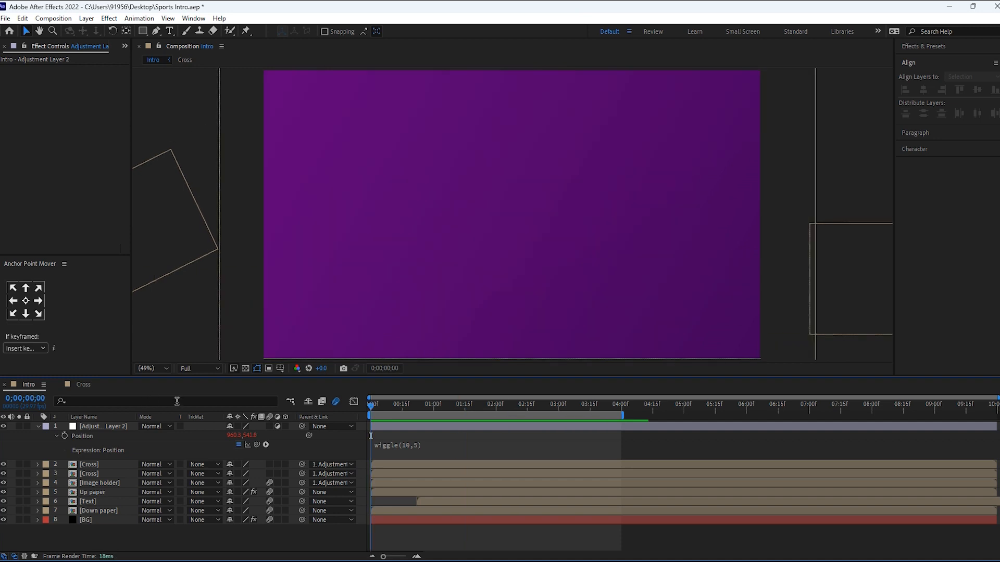
pyautogui.press('space')
pyautogui.click(37, 427)
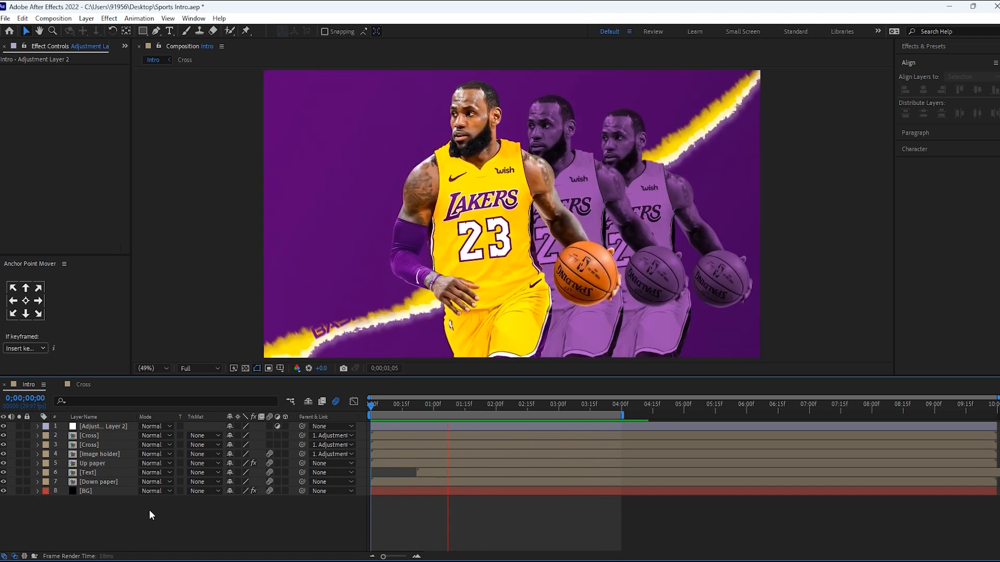
pyautogui.press('space')
# Step: Enable full-screen playback in the preview settings and play the intro from the start
pyautogui.click(193, 18)
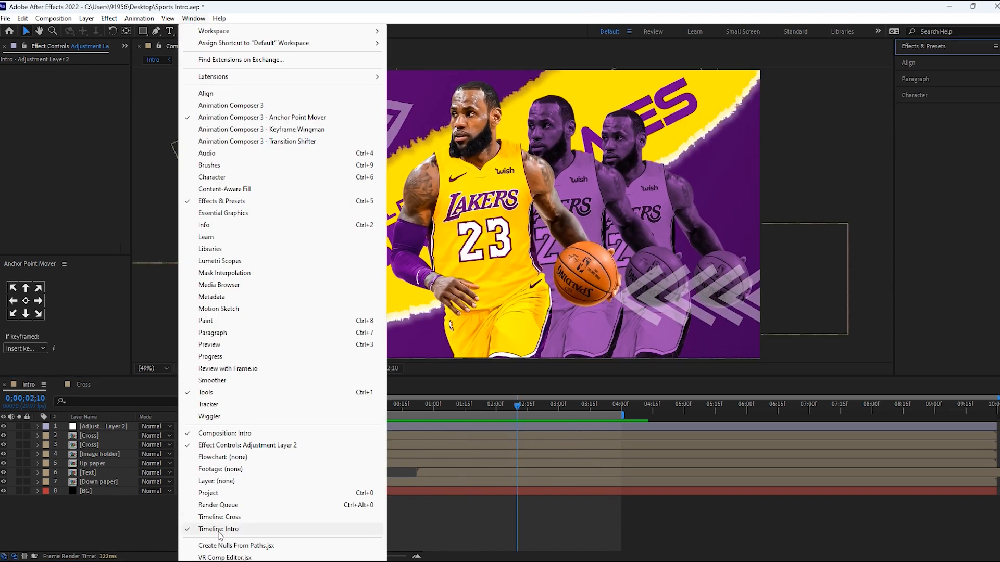
pyautogui.click(209, 344)
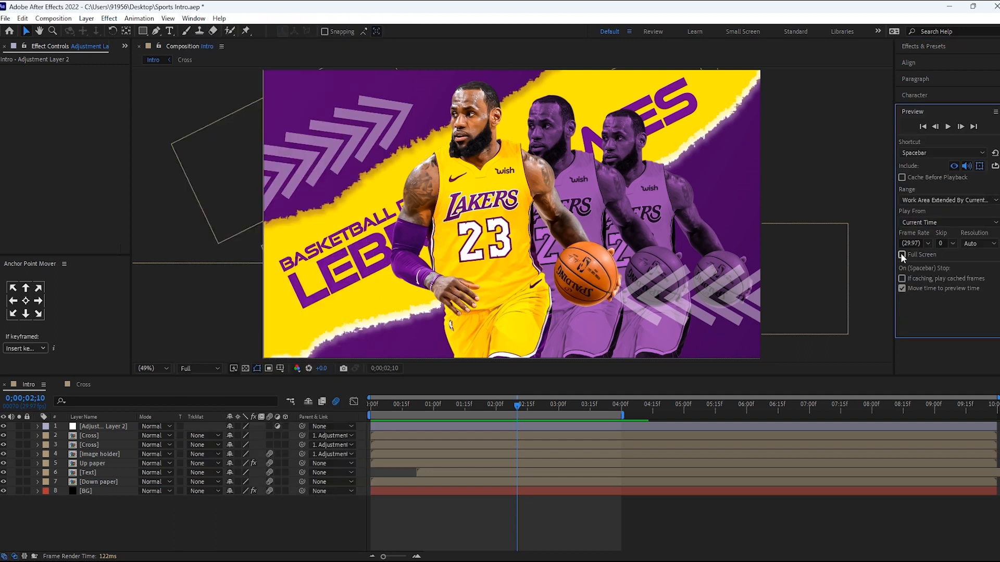
pyautogui.moveTo(463, 406); pyautogui.dragTo(154, 396)
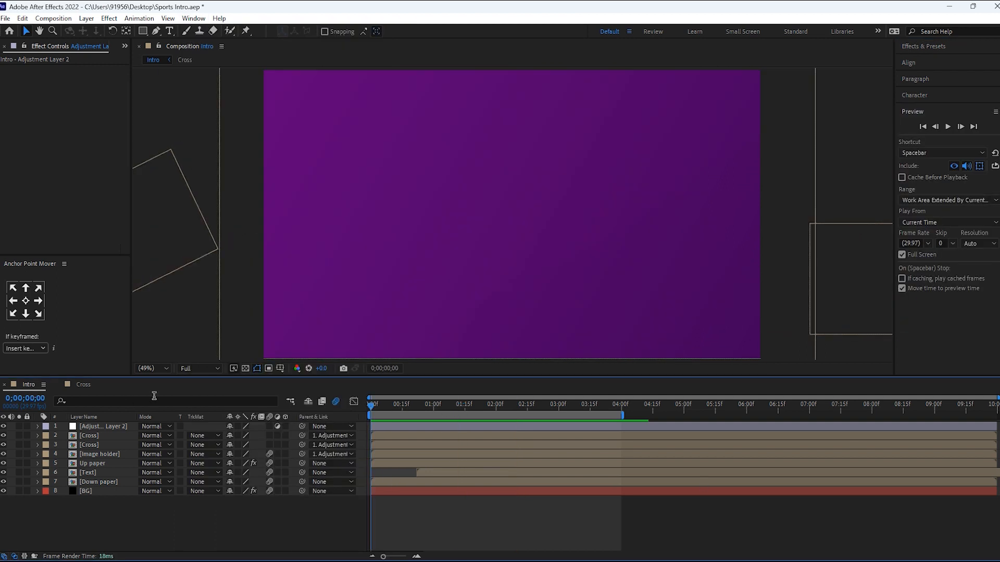
pyautogui.press('space')
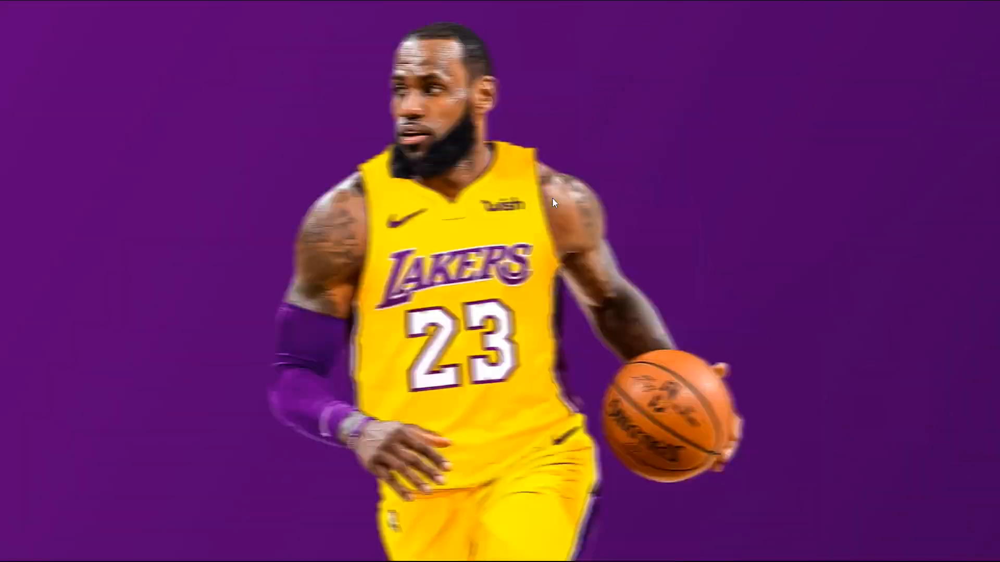